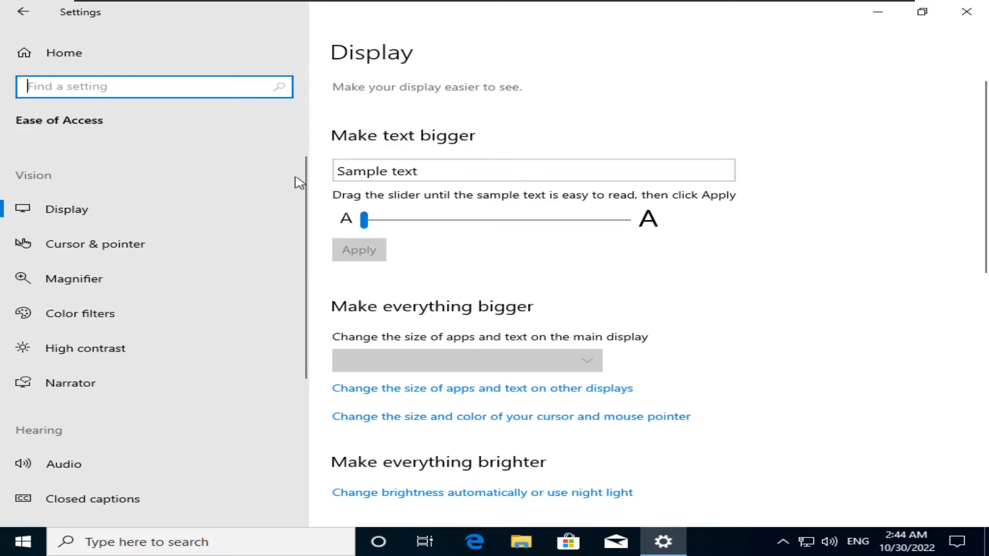
Step: Enlarge the text with the Make text bigger slider and apply it, and restore the smallest text size
left_click_drag(524, 227, 590, 232)
left_click(380, 265)
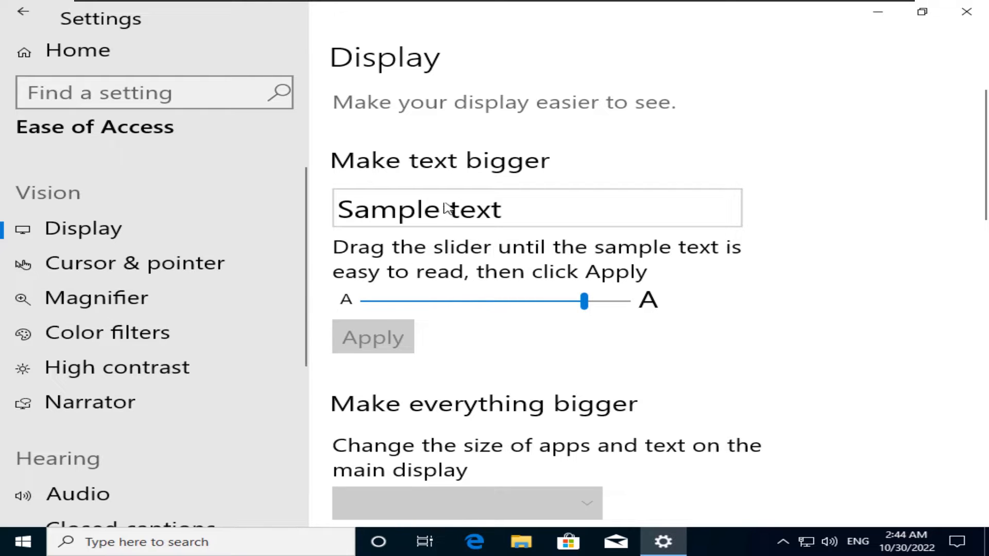
left_click_drag(479, 302, 653, 308)
left_click_drag(590, 305, 365, 303)
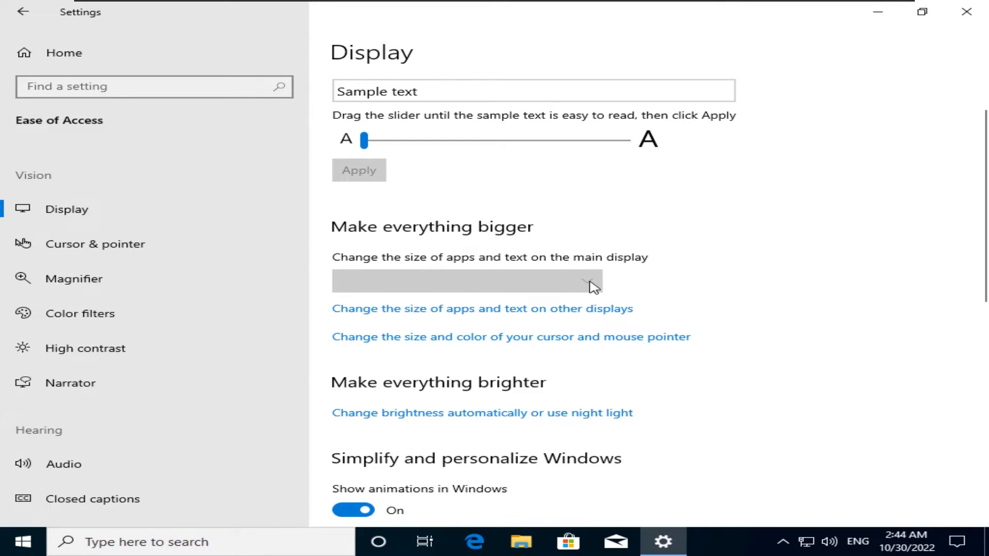
Step: Open the settings for changing the size of apps and text on other displays
scroll(705, 283, "down", 3)
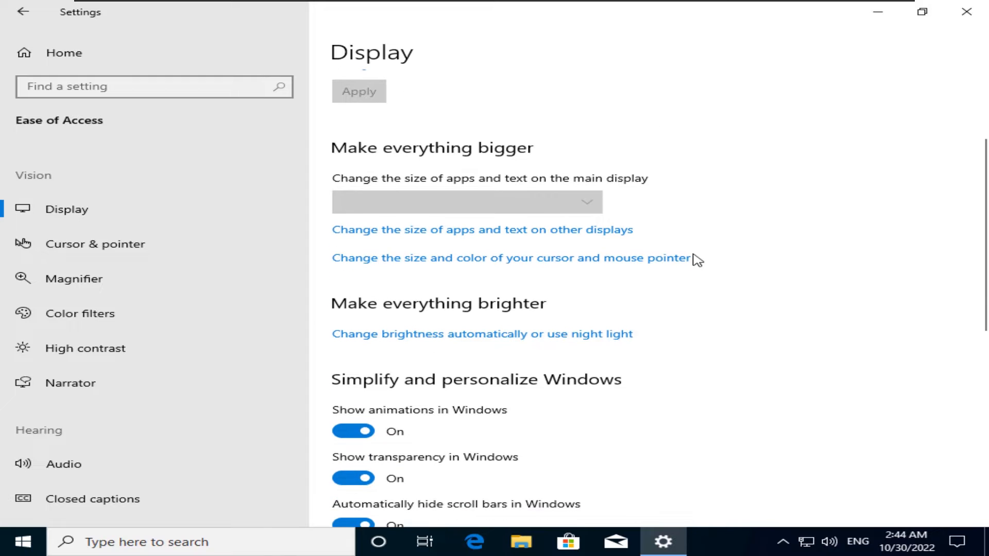
scroll(758, 267, "up", 3)
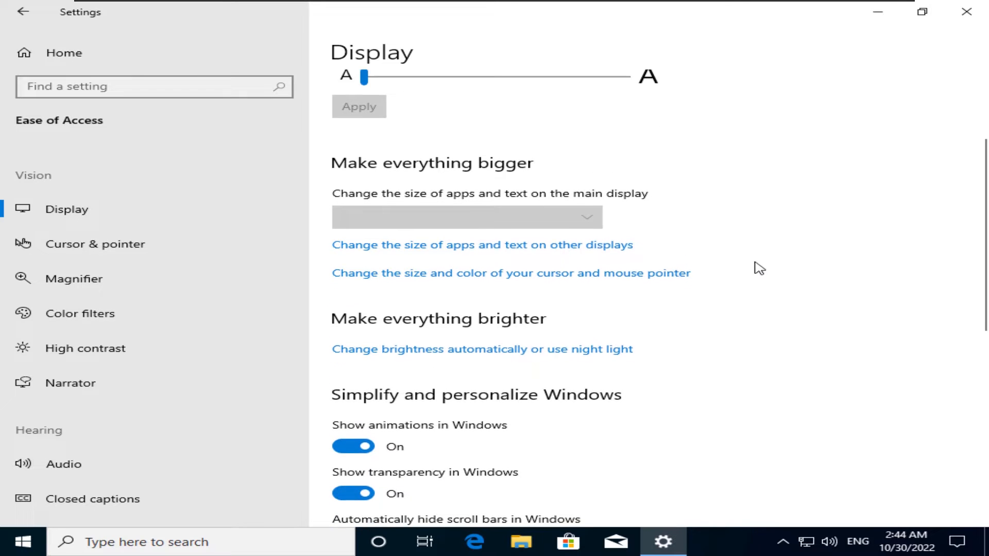
scroll(754, 262, "down", 1)
left_click(462, 230)
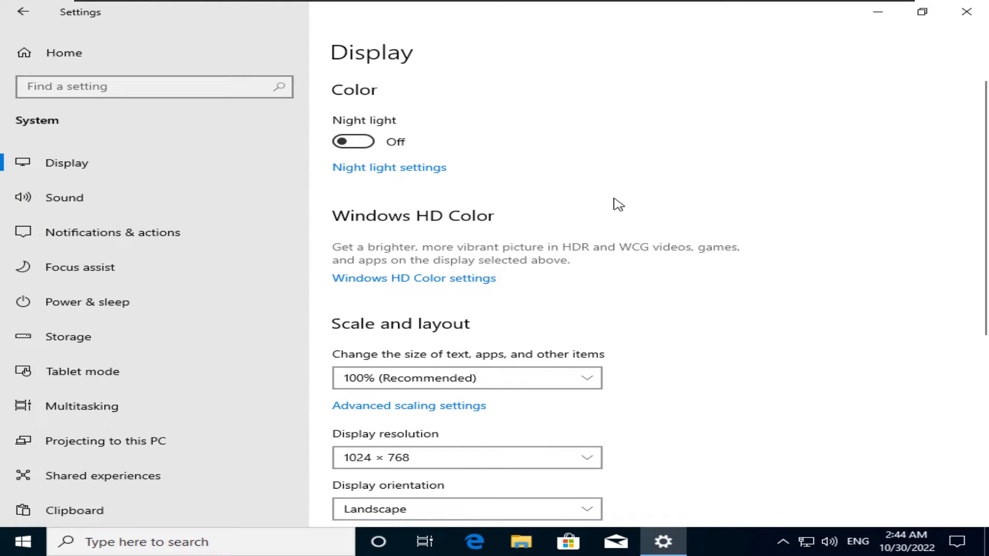
Step: Examine the available choices for scaling, display resolution and display orientation without changing any of them
scroll(615, 205, "down", 4)
scroll(525, 210, "up", 1)
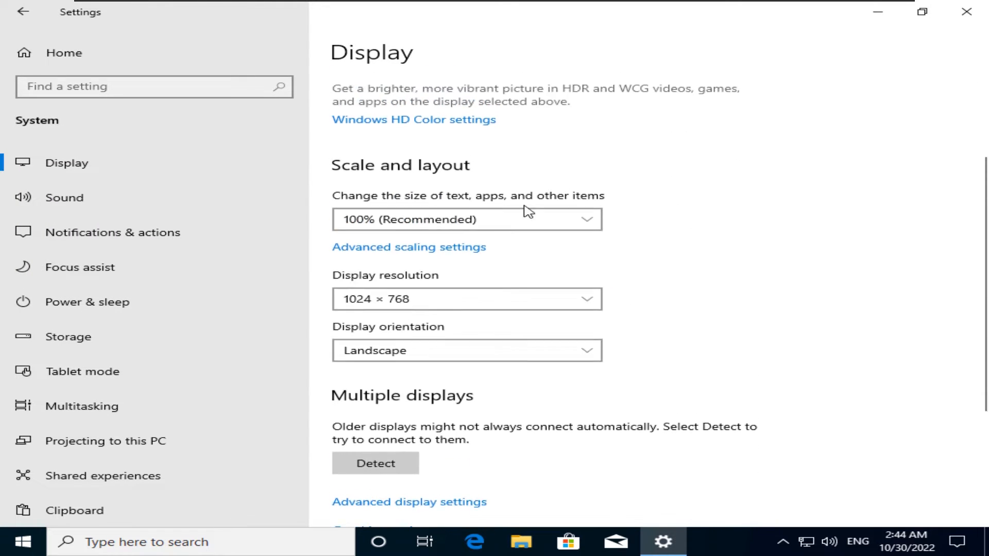
left_click(394, 216)
left_click(745, 221)
left_click(378, 301)
left_click(690, 273)
left_click(437, 353)
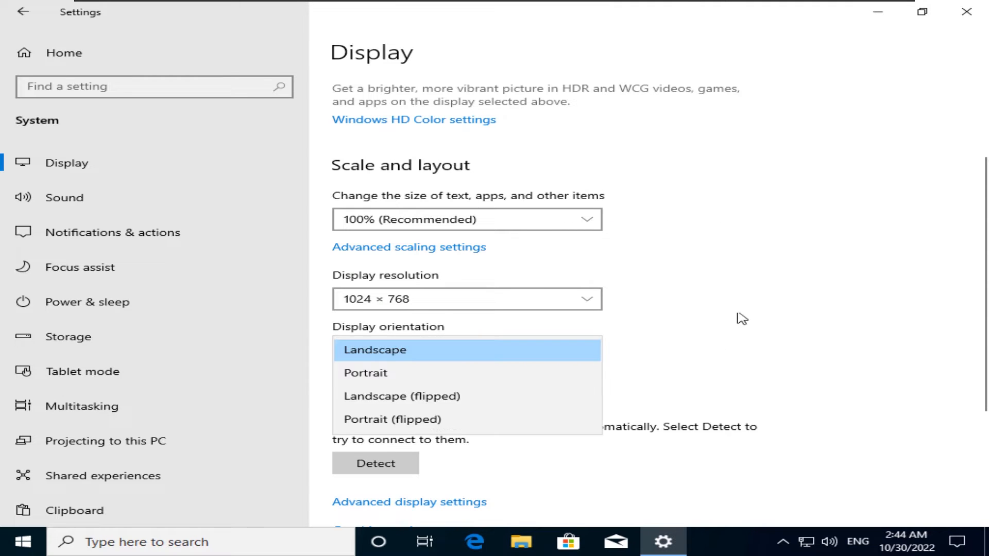
left_click(740, 323)
Step: Look over the remaining system display settings and return to the Ease of Access Display page
scroll(739, 315, "down", 3)
scroll(741, 314, "up", 5)
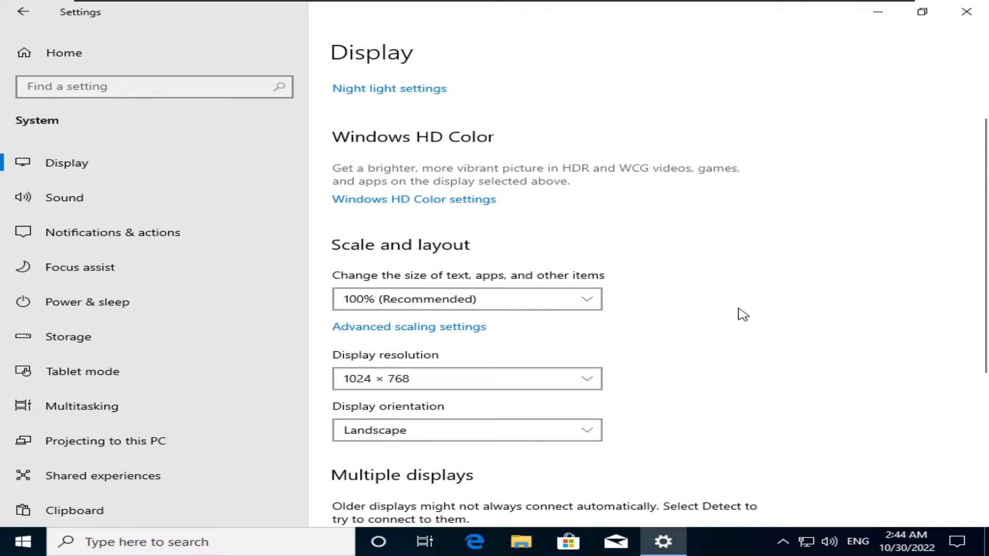
scroll(743, 314, "up", 2)
left_click(21, 12)
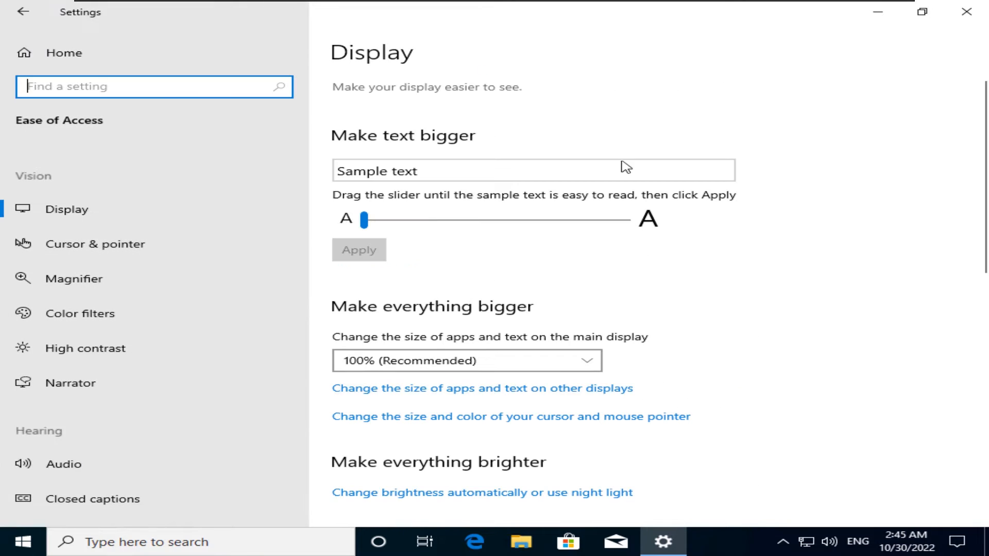
Step: Set the size of apps and text on the main display to 125%, and restore it to 100% (Recommended)
scroll(786, 276, "down", 3)
scroll(789, 274, "up", 3)
scroll(789, 274, "down", 2)
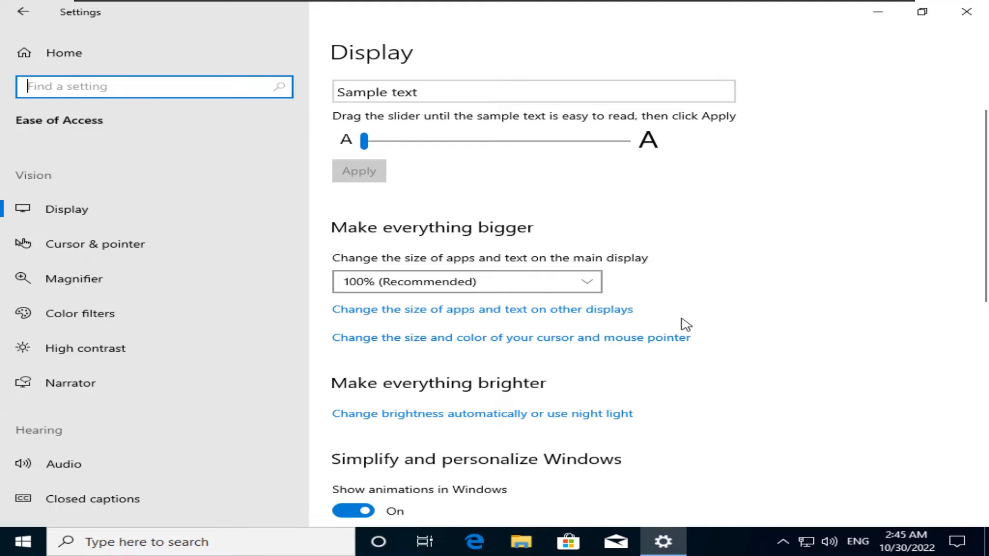
left_click(389, 282)
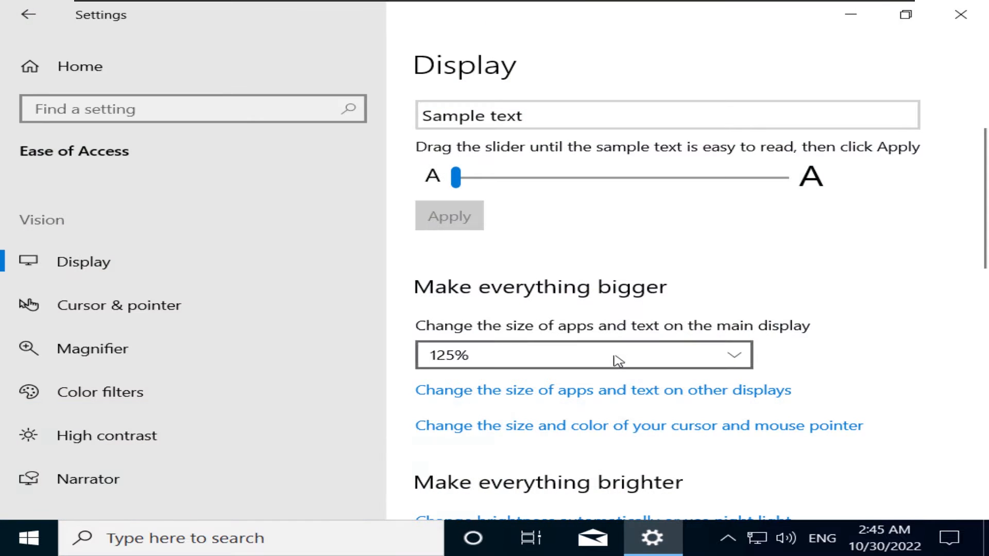
left_click(618, 361)
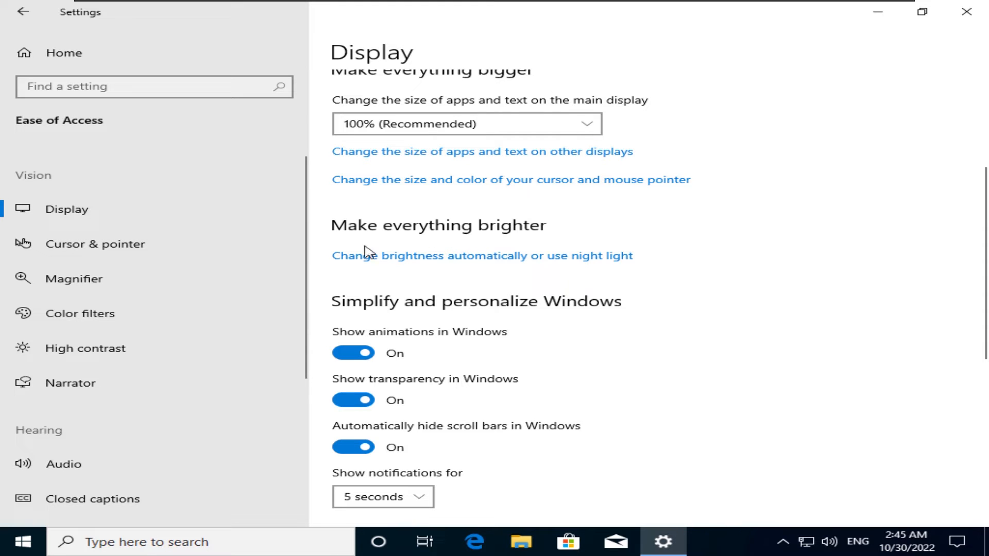
Step: Open the brightness and night light settings from Ease of Access and switch the Night light on
scroll(448, 244, "down", 3)
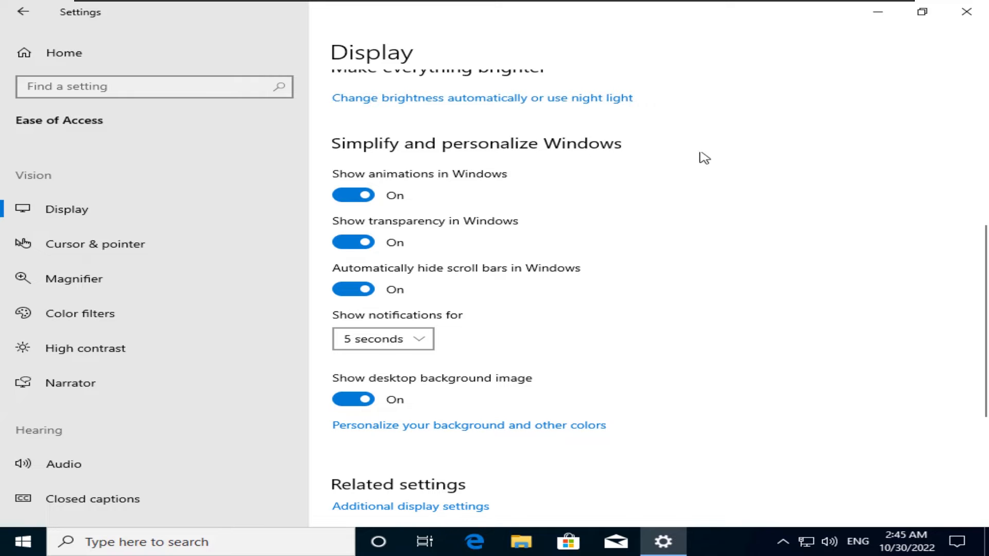
left_click(597, 101)
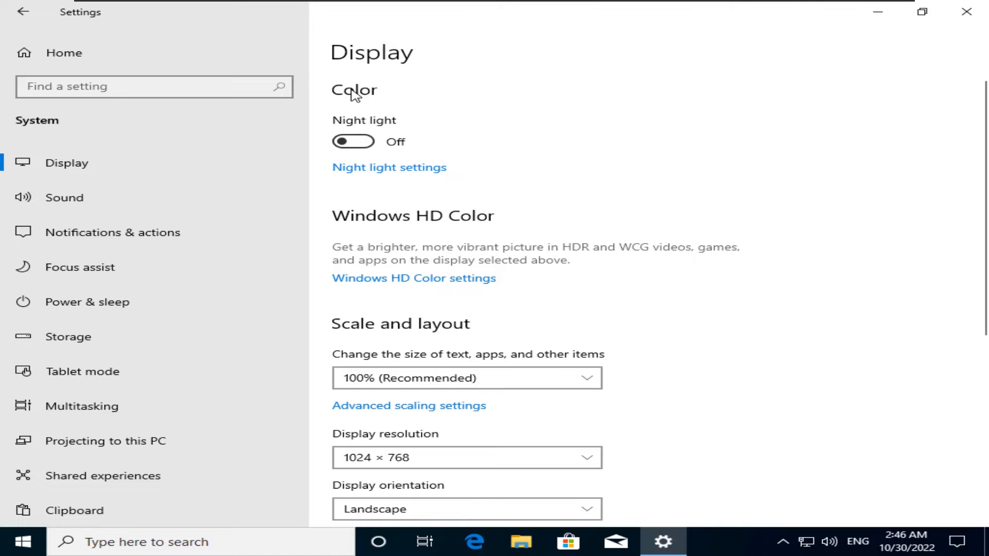
left_click(359, 147)
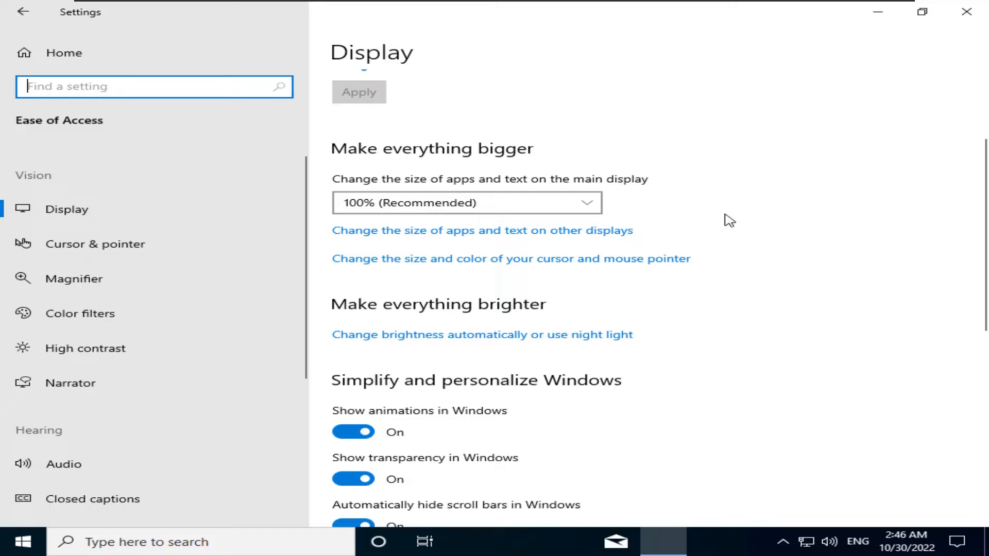
Step: Minimize, reopen and maximize the Settings window to examine the window animations while Show animations in Windows is enabled
scroll(728, 221, "down", 5)
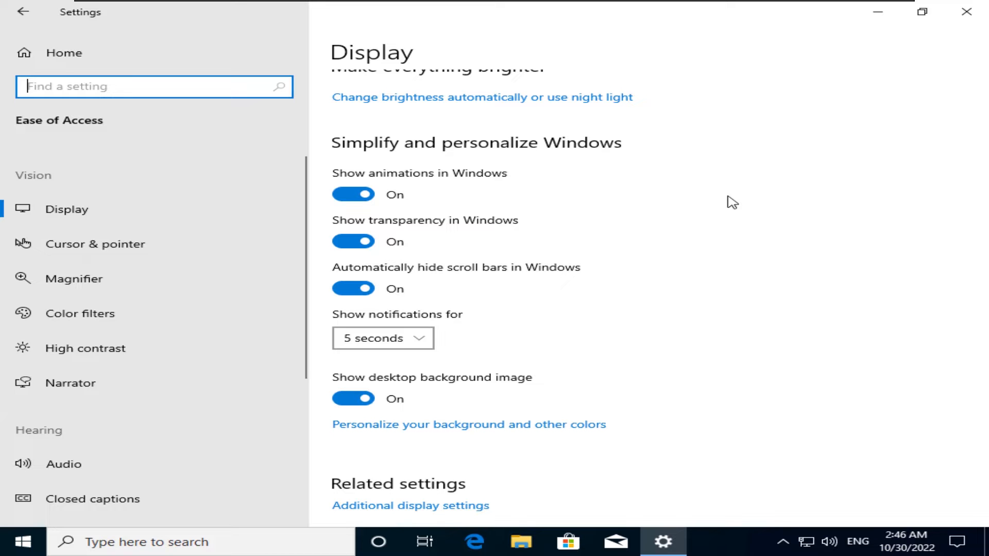
scroll(729, 192, "up", 4)
scroll(728, 190, "down", 3)
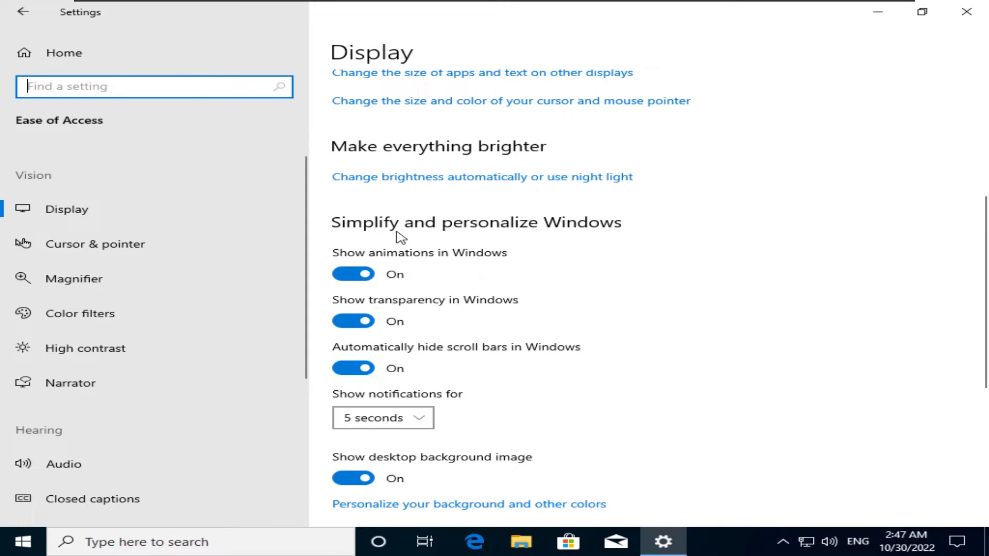
scroll(400, 238, "down", 2)
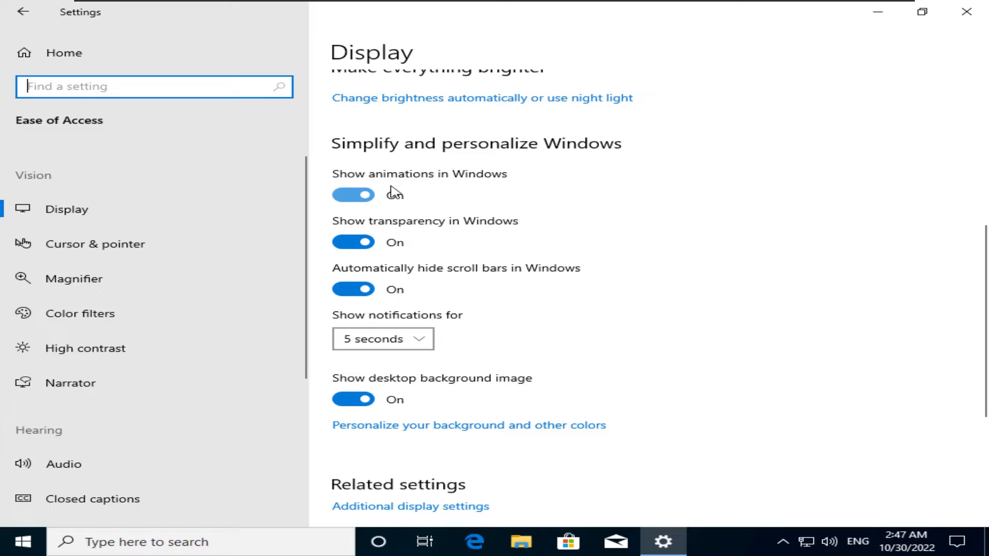
left_click_drag(572, 9, 561, 55)
left_click(822, 49)
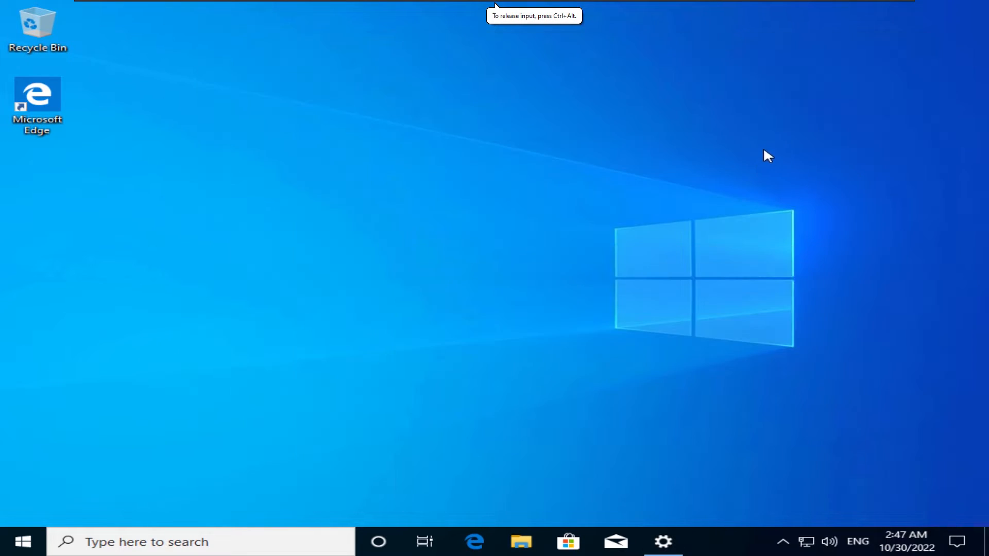
left_click(653, 553)
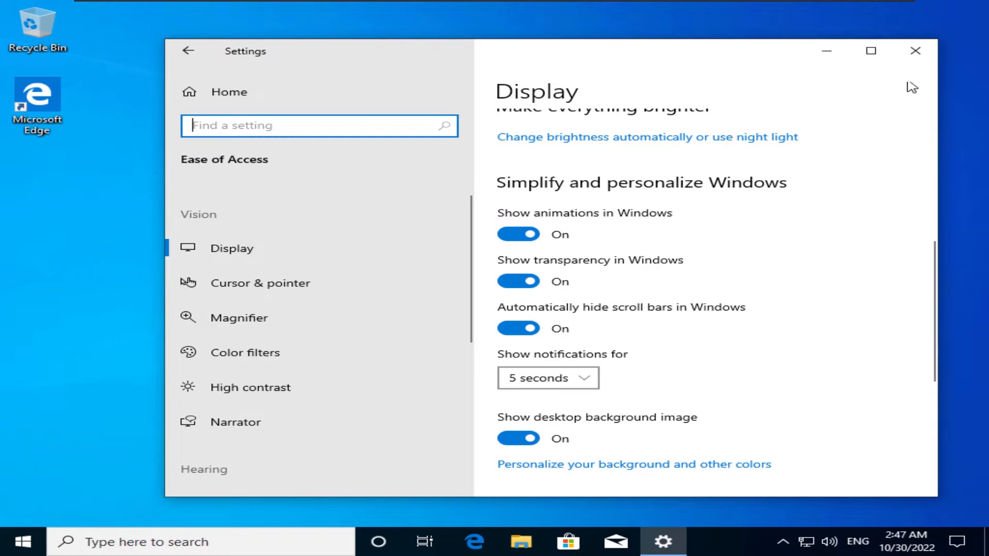
left_click(874, 50)
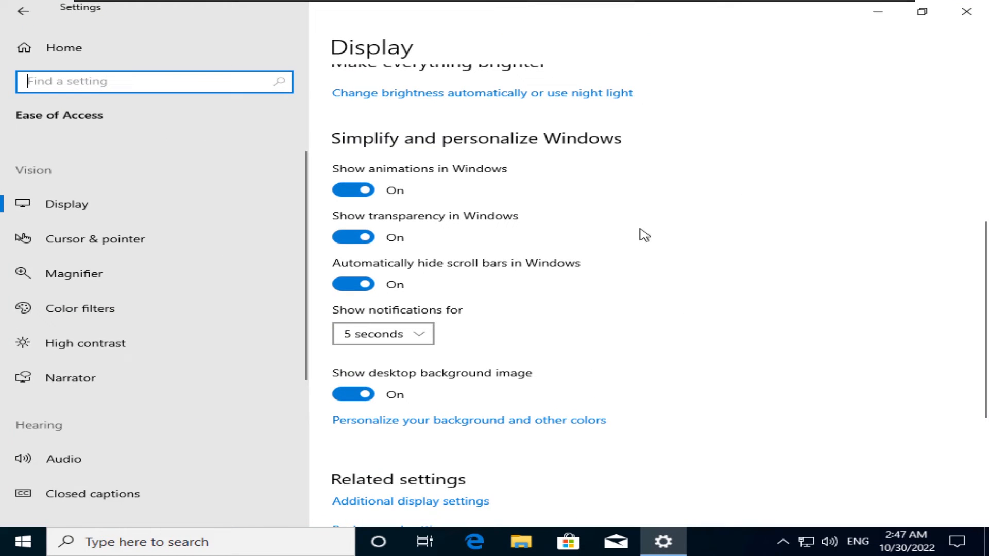
Step: Turn off Show animations in Windows, test it by minimizing and reopening the Settings window, and turn it back on
left_click(356, 198)
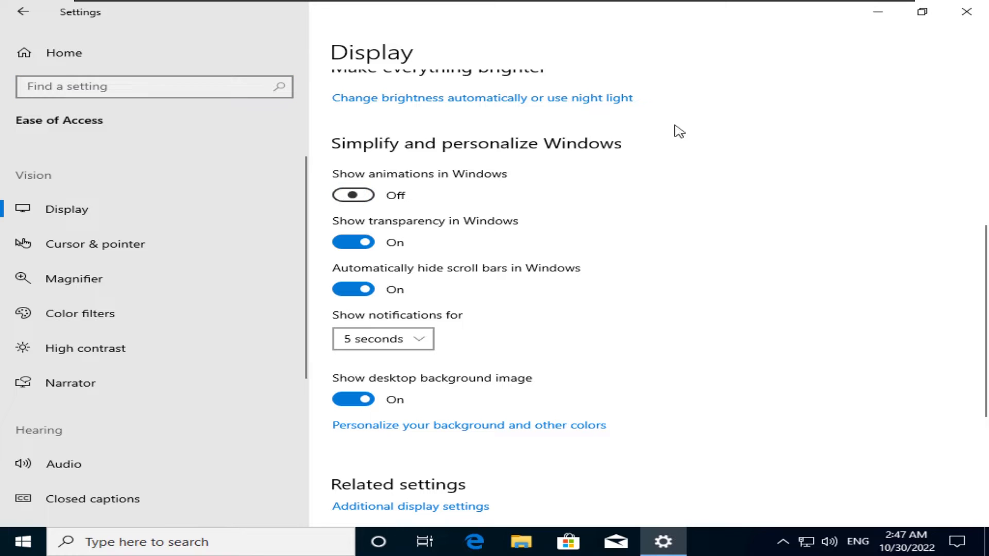
left_click(931, 10)
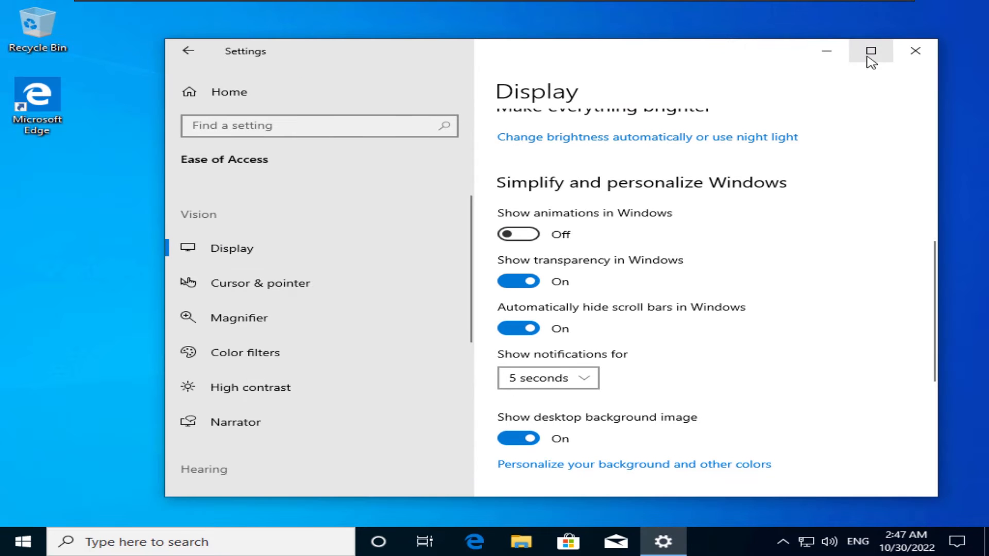
left_click(824, 48)
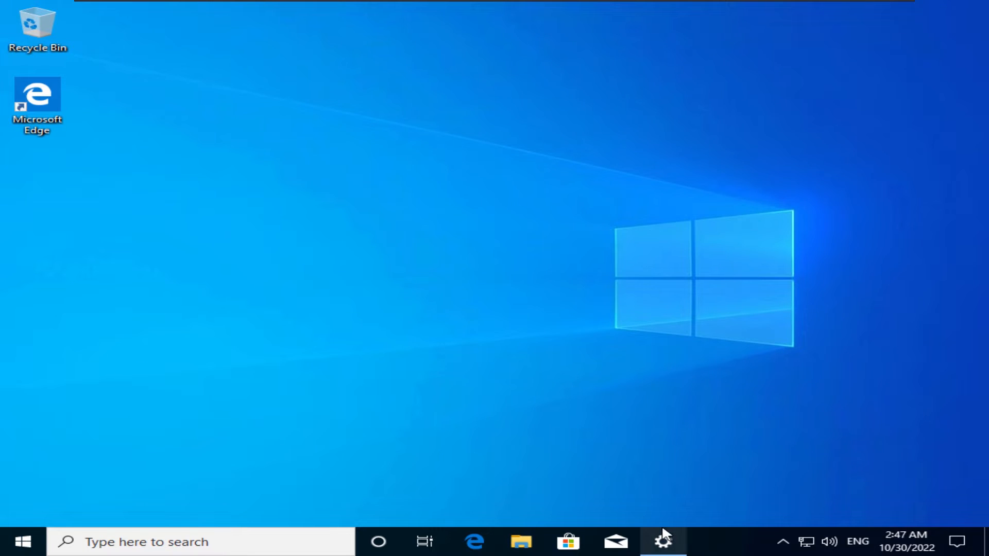
left_click(664, 541)
left_click(879, 50)
left_click(345, 195)
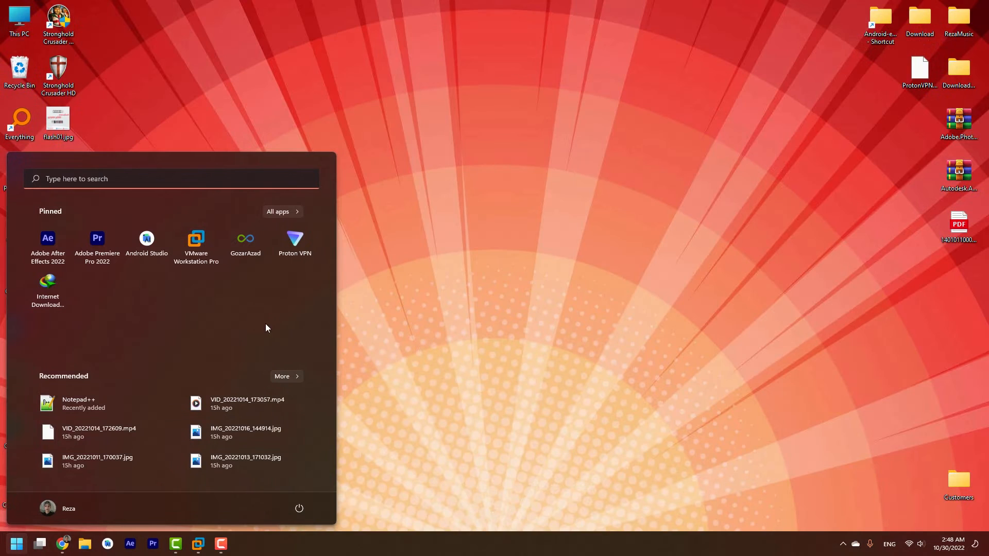
Step: Move flash01.jpg to the desktop area behind the Start menu, check the menu's transparency over it, and put the icon back
left_click(441, 261)
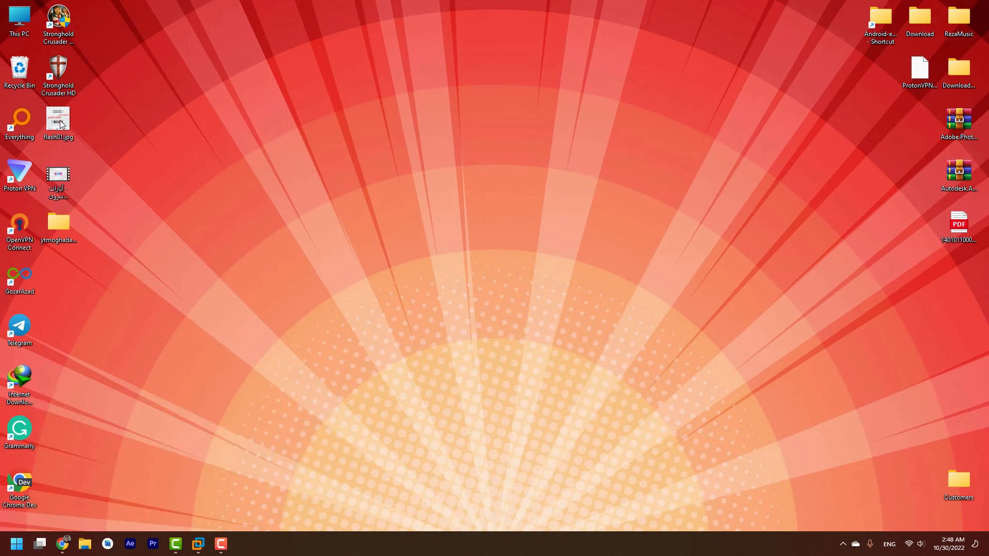
left_click_drag(53, 124, 167, 283)
left_click_drag(116, 342, 132, 338)
key("super")
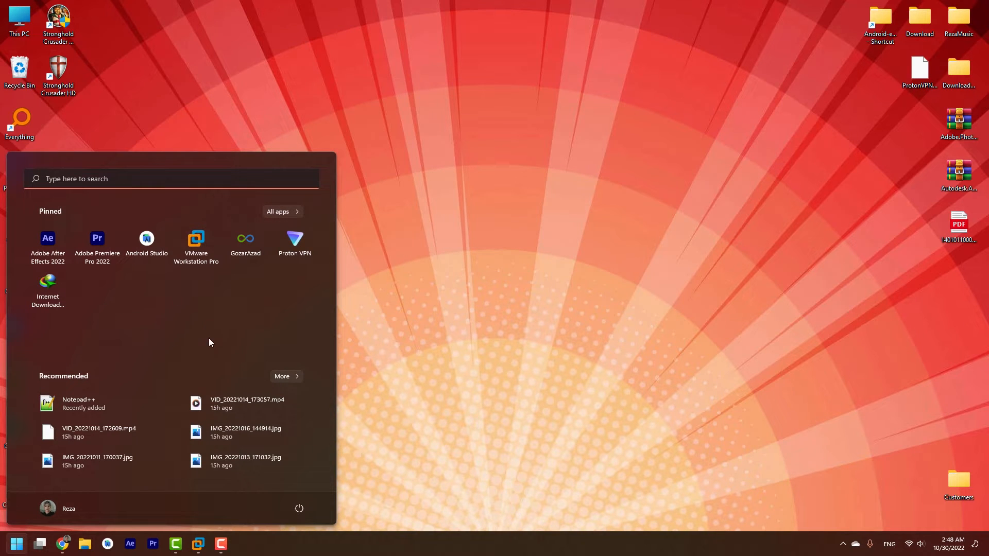
left_click(434, 418)
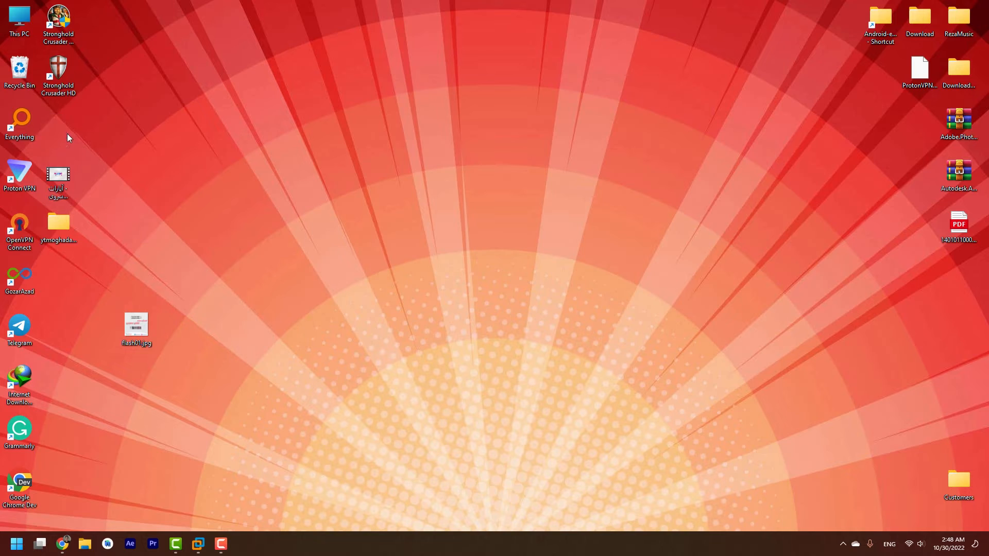
left_click_drag(66, 132, 66, 132)
Step: Switch to the Windows 10 virtual machine in VMware Workstation and show it full screen
left_click(198, 544)
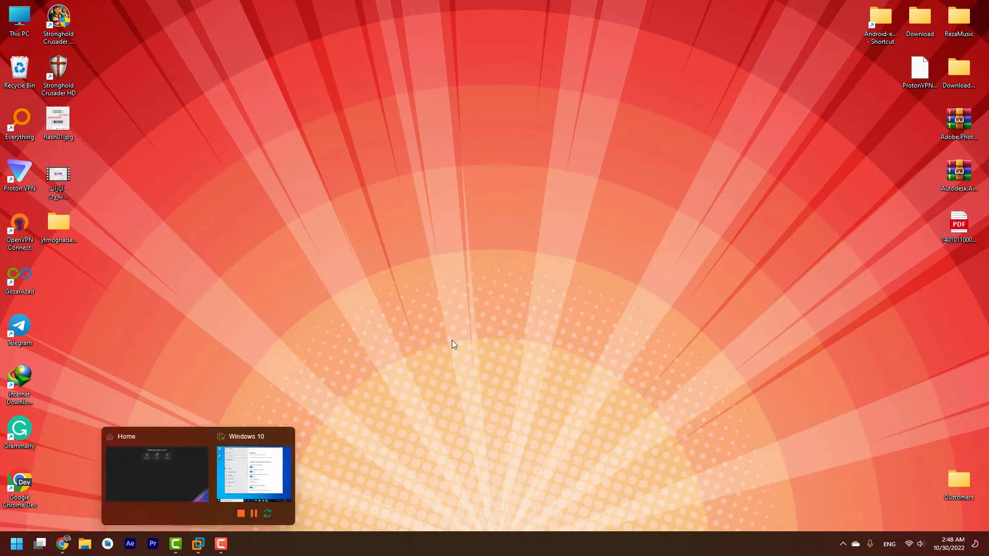
left_click(262, 462)
key("ctrl+alt")
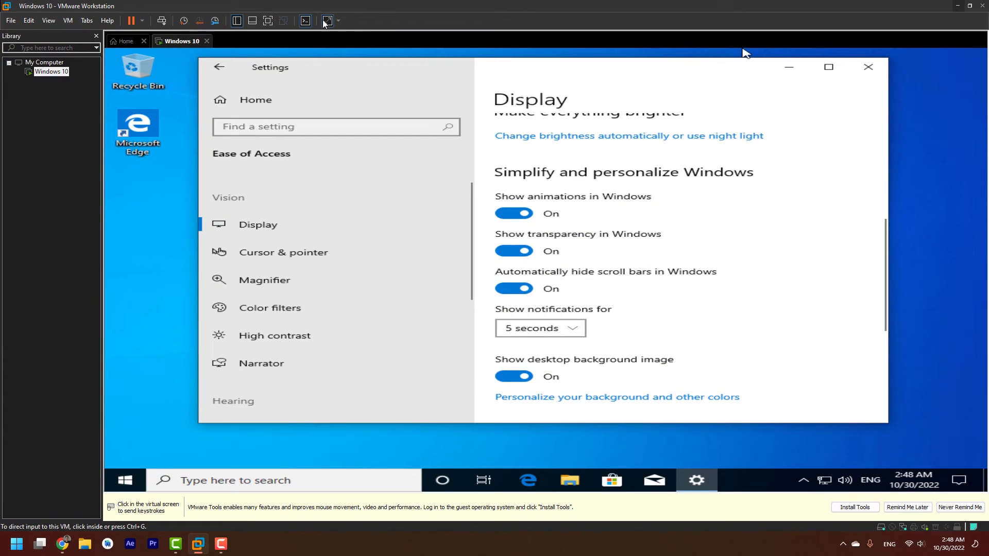
left_click(267, 21)
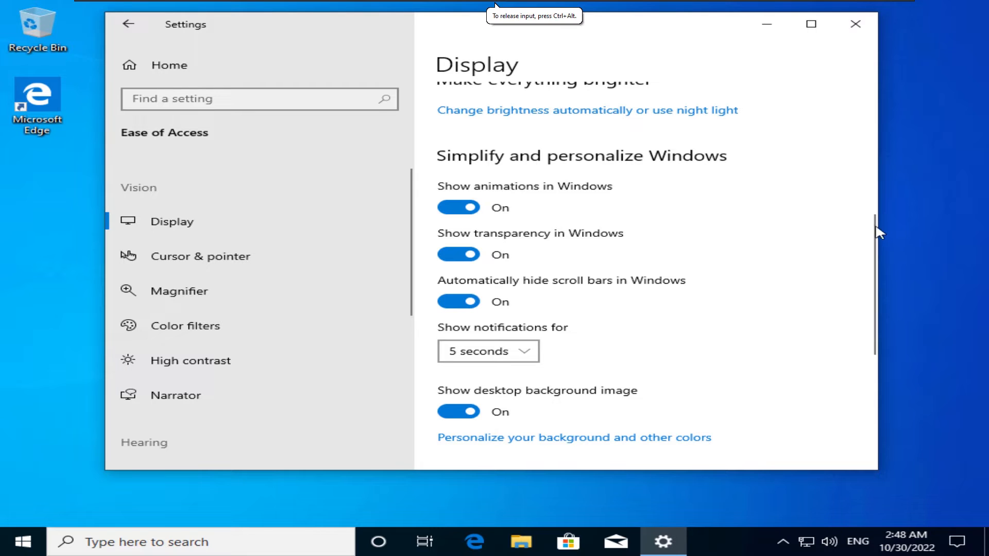
Step: Turn off Automatically hide scroll bars in Windows, check the scroll bars in Settings, and turn the option back on
left_click(459, 304)
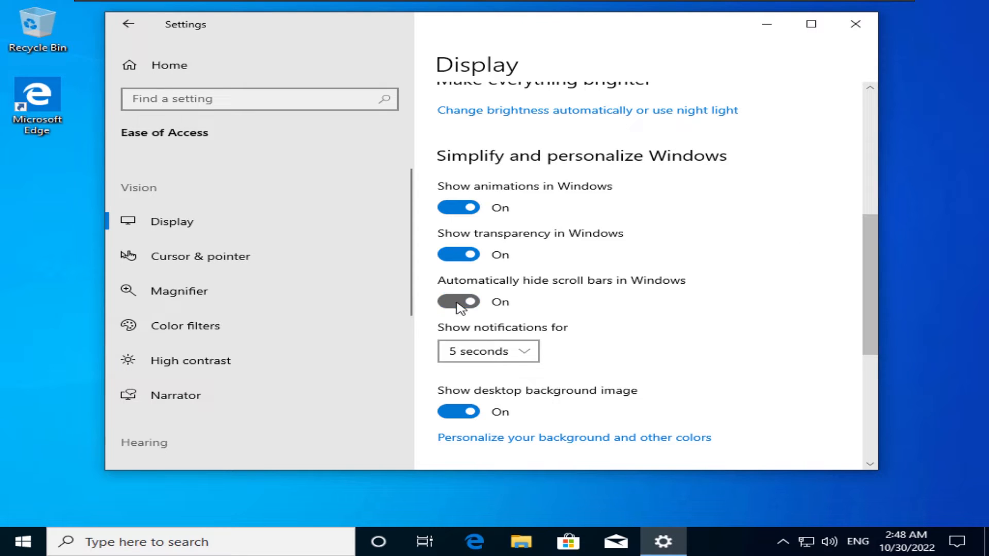
scroll(768, 283, "down", 5)
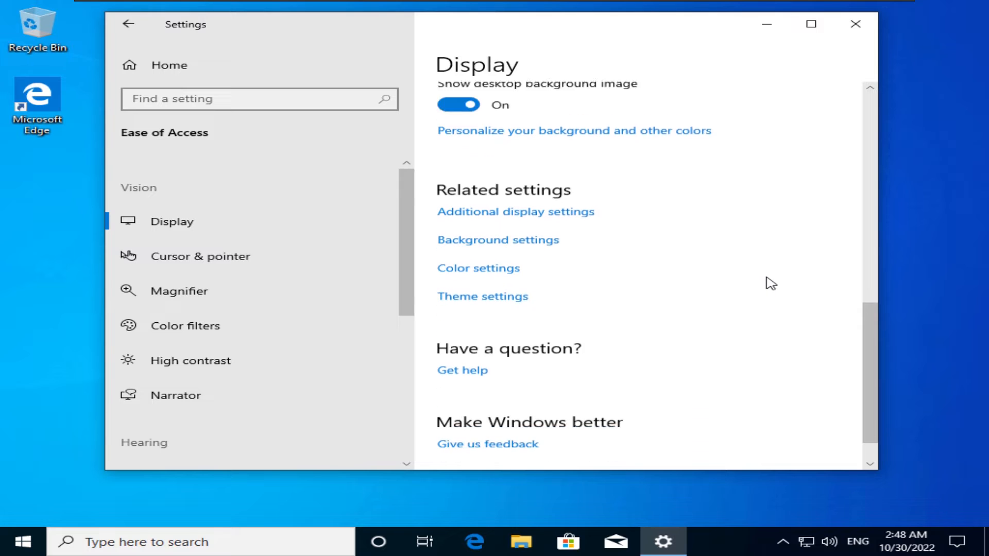
scroll(768, 283, "up", 5)
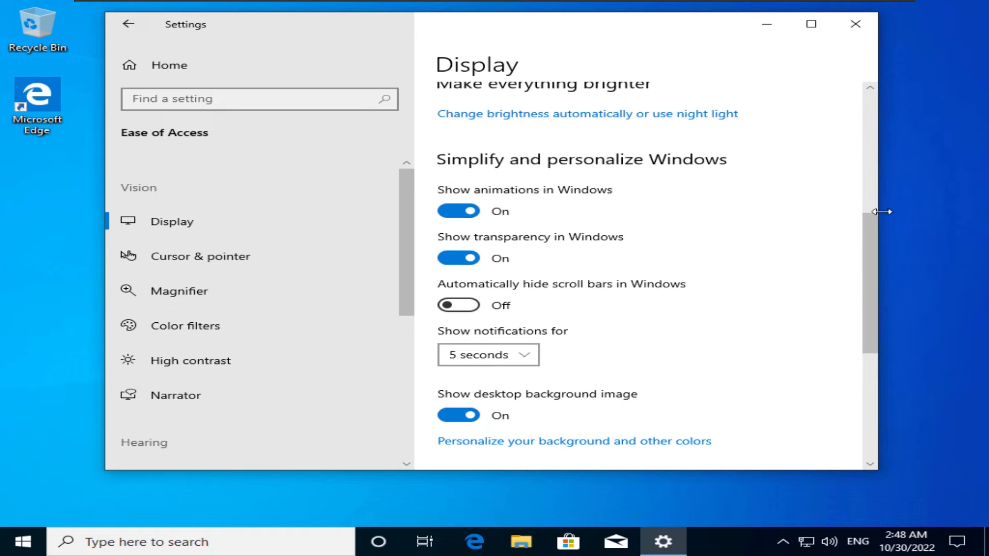
left_click(460, 306)
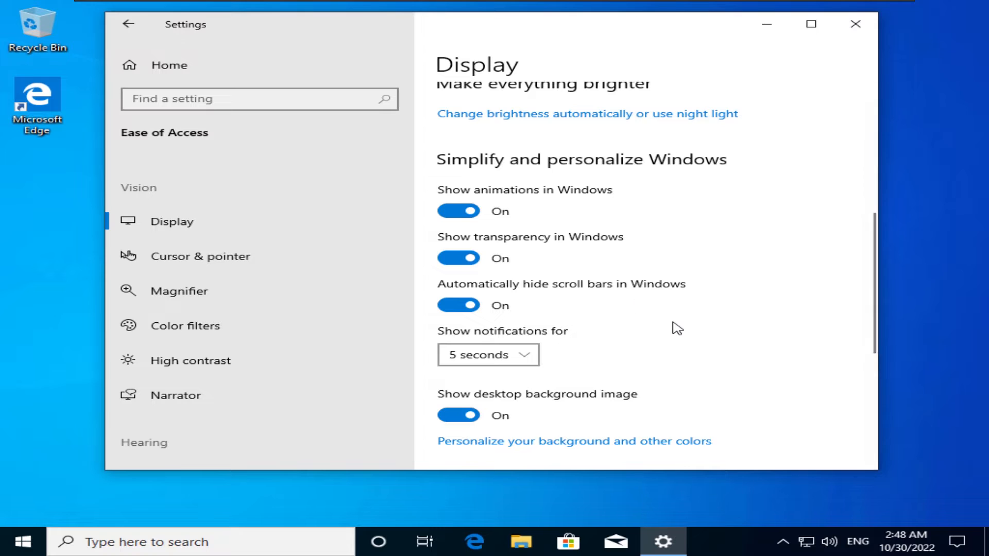
Step: Review the available durations for Show notifications for and check the notification area, keeping 5 seconds selected
scroll(675, 309, "down", 1)
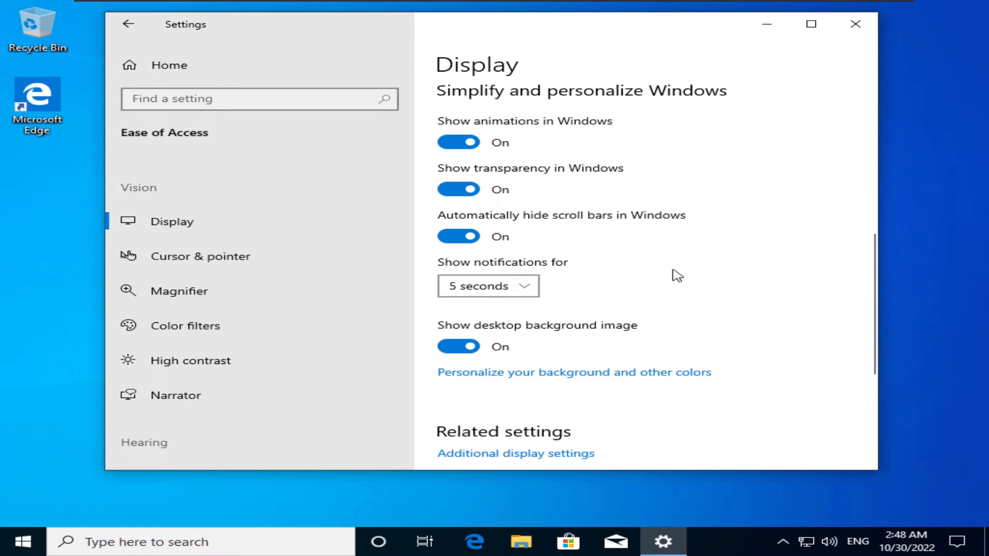
left_click(511, 292)
left_click(699, 295)
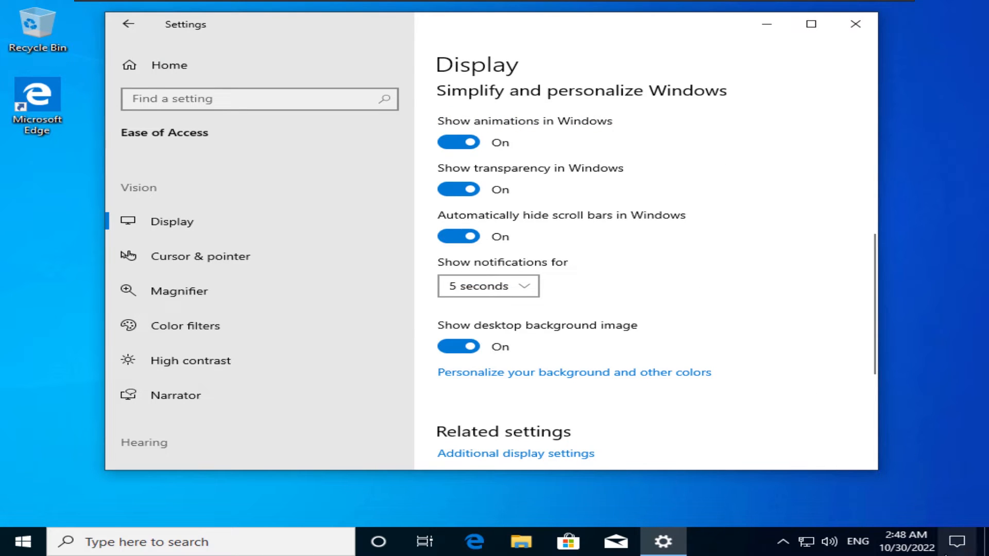
left_click(957, 550)
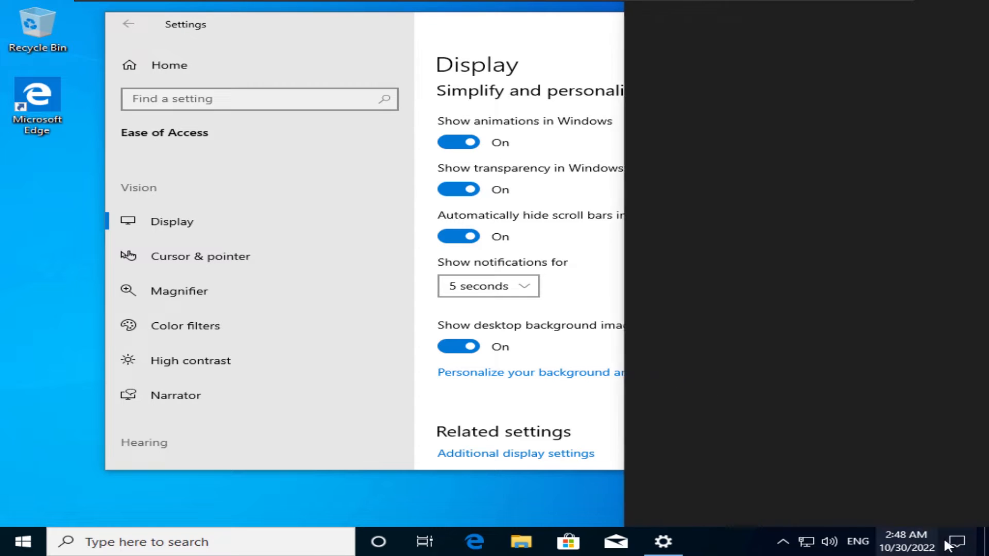
left_click(959, 548)
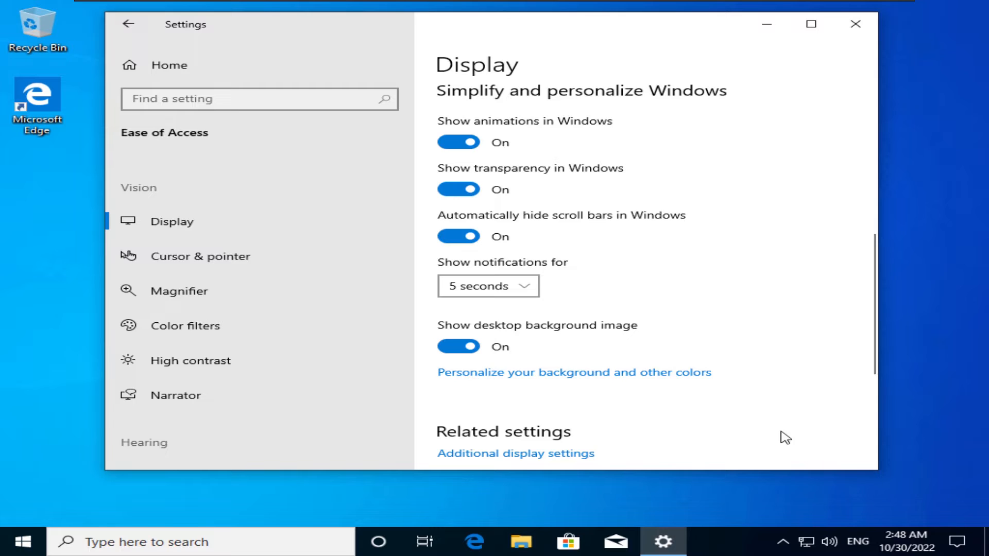
left_click(462, 291)
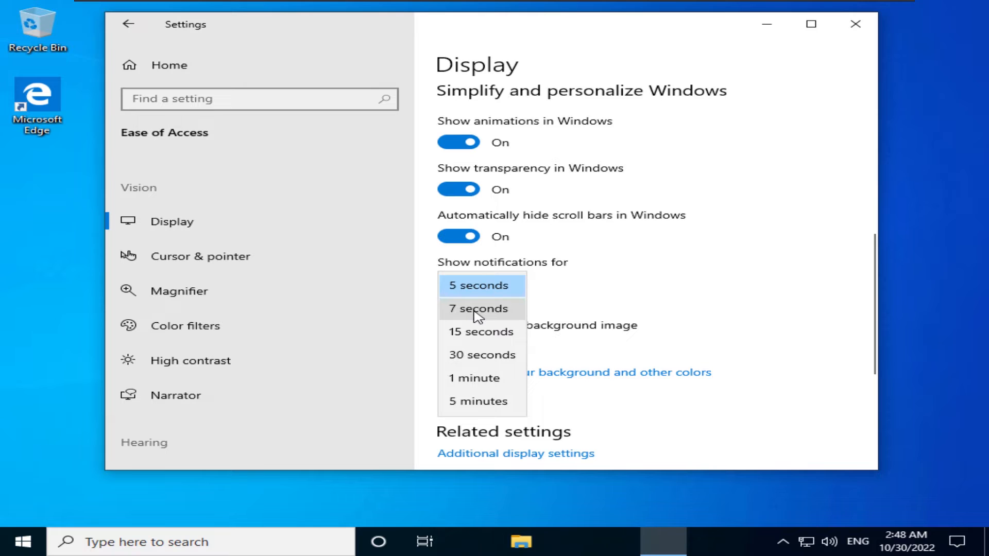
left_click(784, 322)
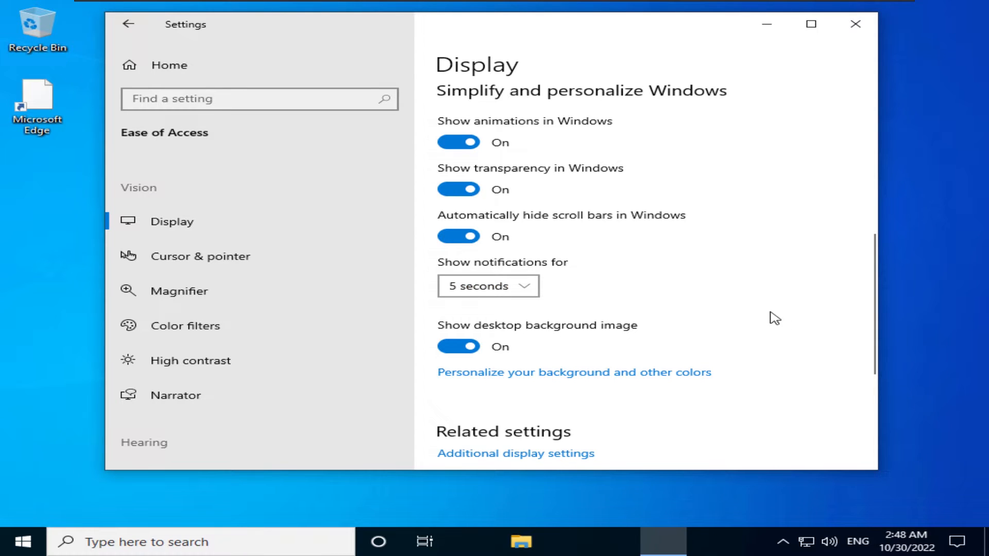
Step: Turn off Show desktop background image, check the desktop around the moved Settings window, and turn the option back on
scroll(775, 318, "down", 3)
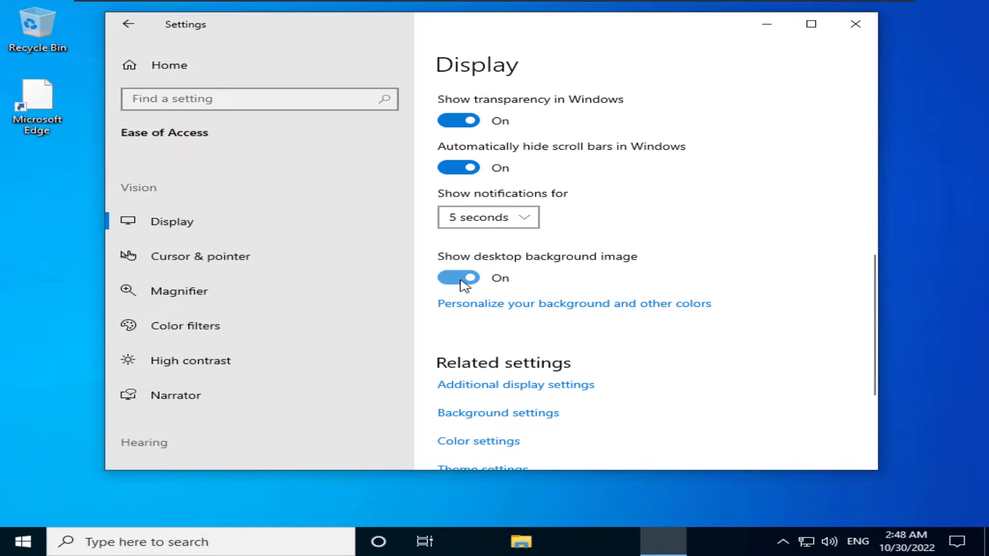
left_click(462, 281)
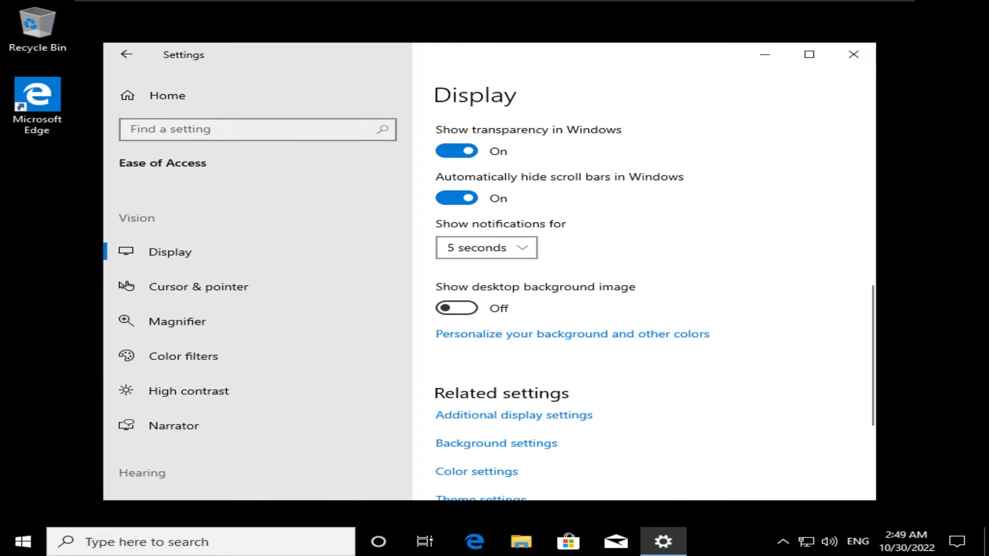
left_click_drag(672, 59, 623, 21)
left_click(411, 273)
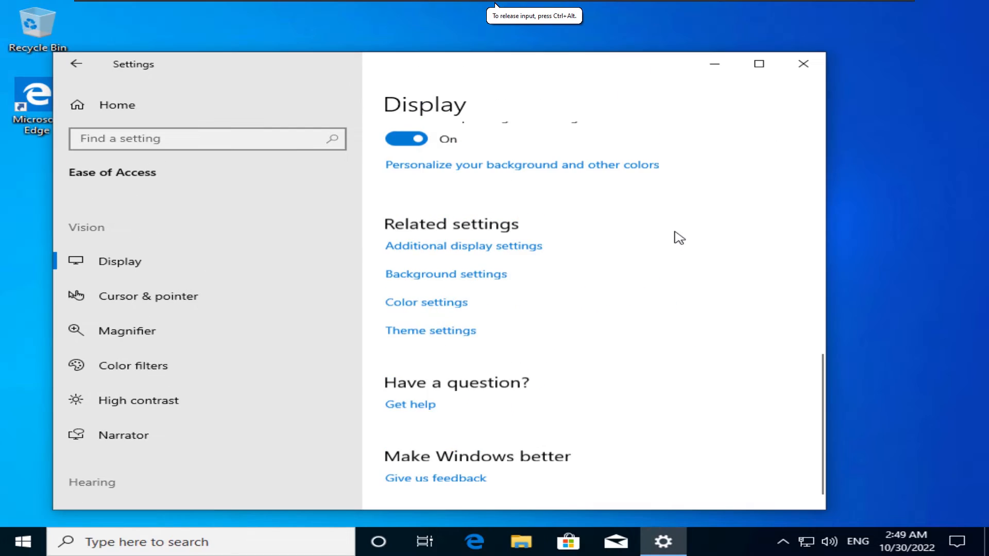
Step: Review the Background personalization page linked from the Ease of Access Display settings, and return to those settings
scroll(679, 238, "up", 1)
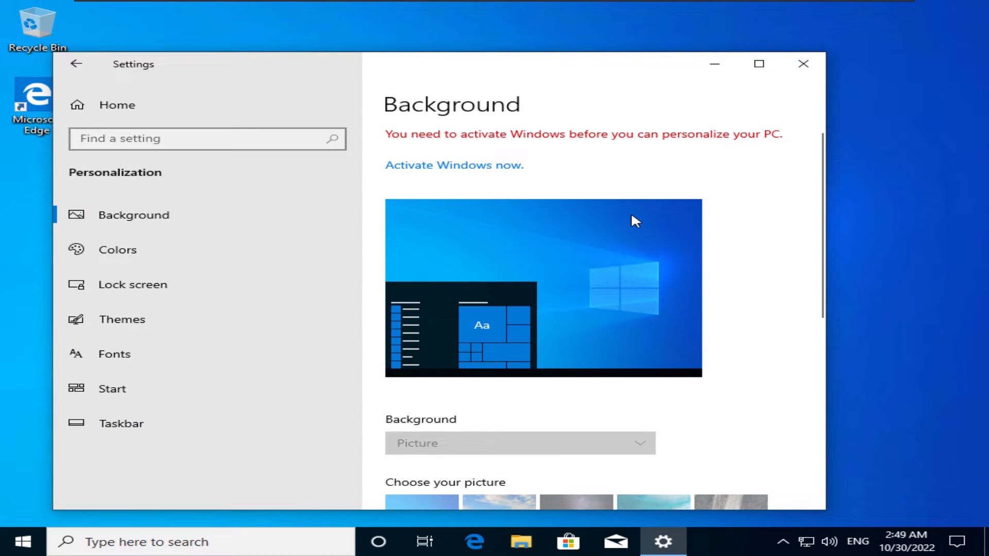
scroll(669, 242, "down", 2)
scroll(686, 252, "down", 2)
scroll(714, 190, "up", 5)
left_click(78, 71)
Step: Review the related Additional display settings page, including night light, scale and resolution, and return to Ease of Access Display
scroll(721, 320, "down", 3)
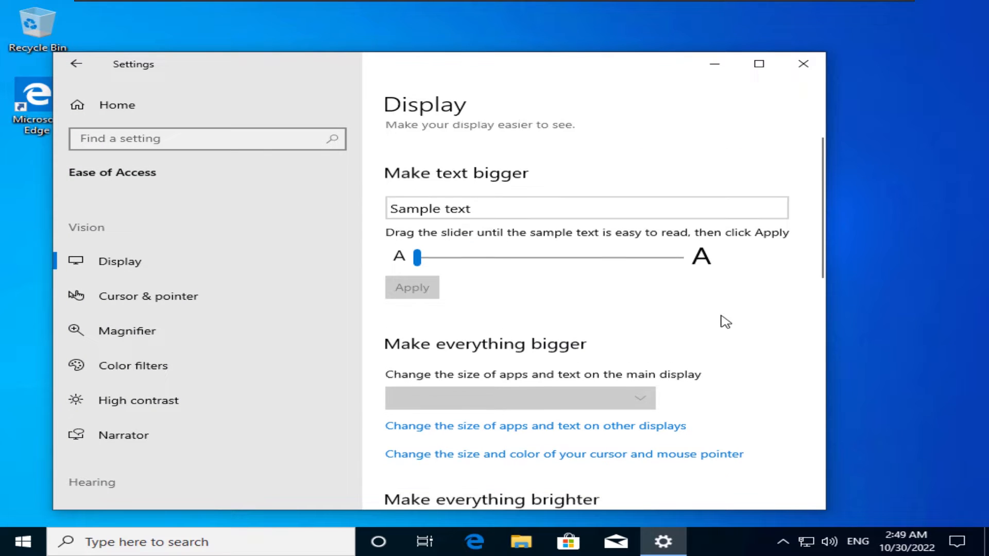
scroll(725, 320, "down", 3)
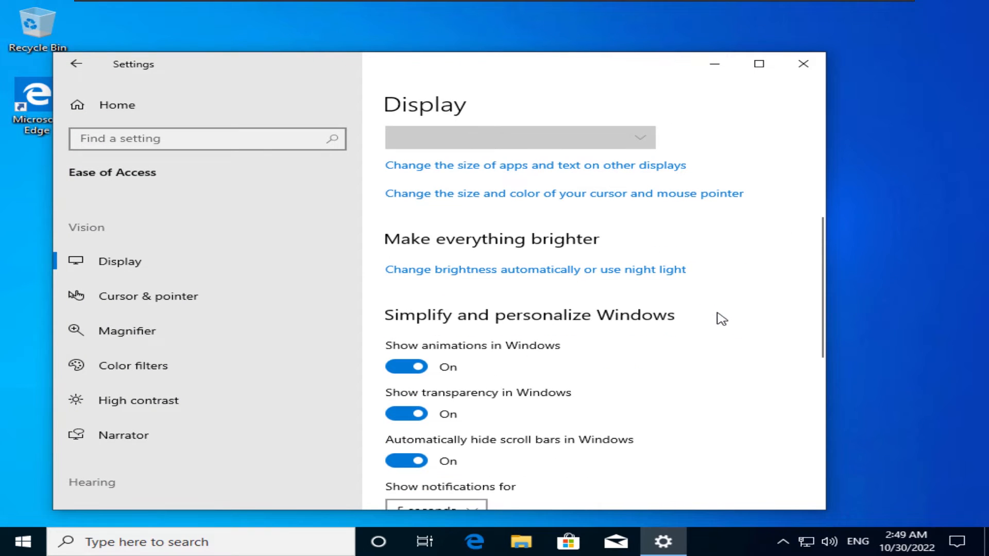
scroll(722, 319, "down", 5)
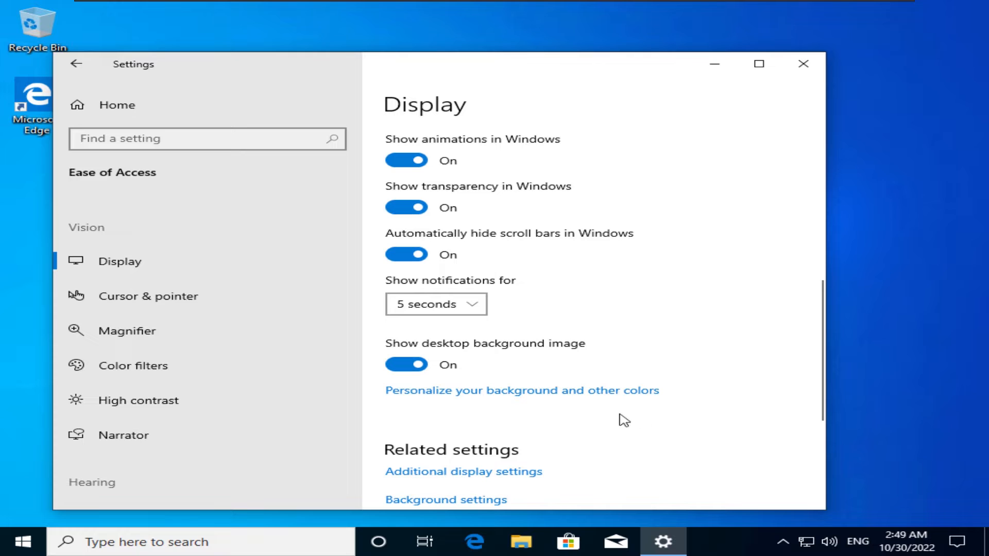
scroll(671, 394, "down", 3)
left_click(440, 335)
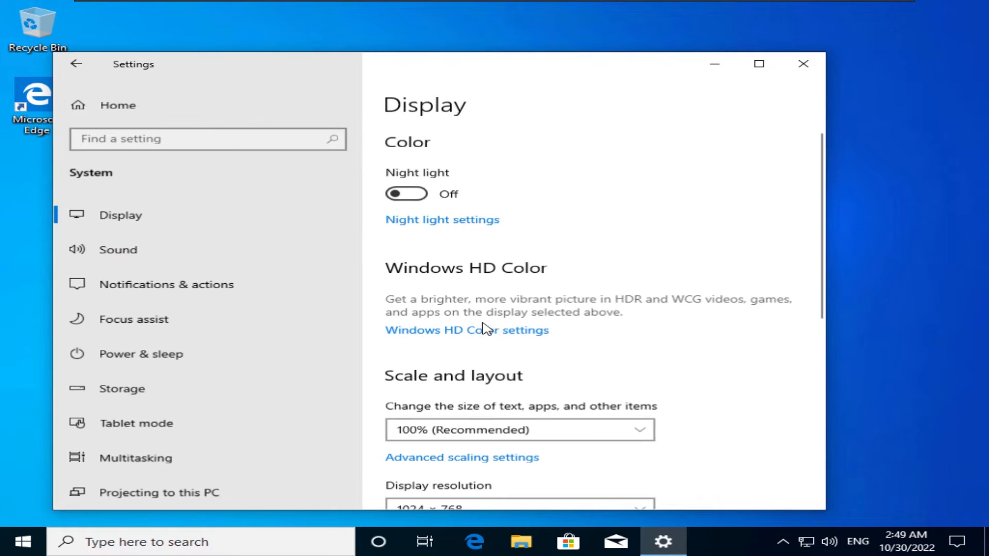
scroll(596, 269, "down", 5)
scroll(566, 247, "up", 2)
left_click(75, 64)
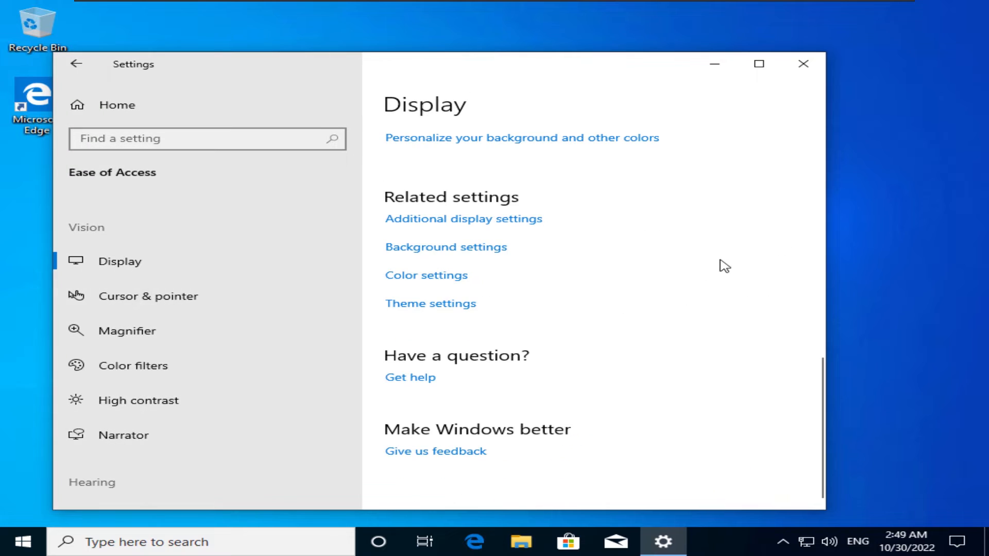
Step: Open the Cursor & pointer settings, try the largest pointer size, and return the pointer to the smallest size
left_click(205, 304)
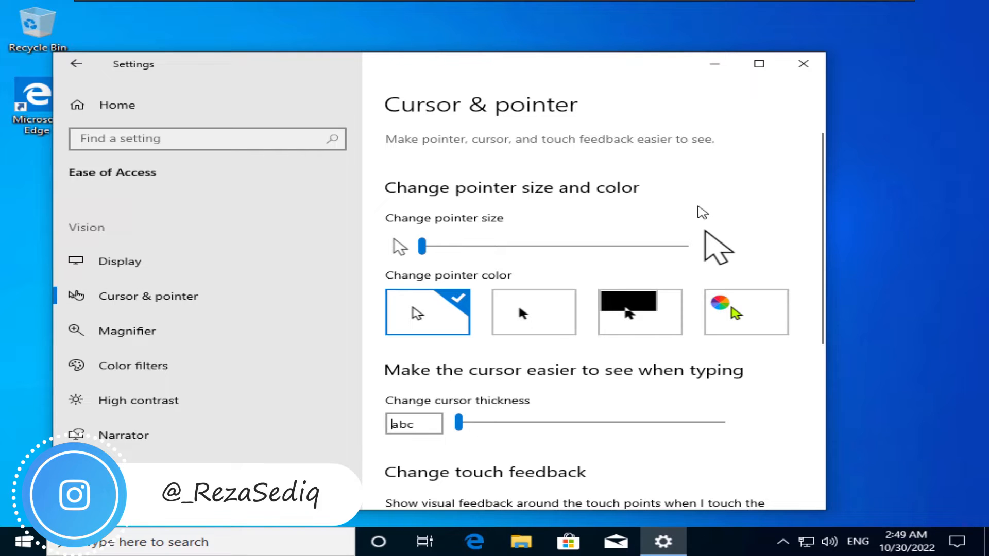
left_click_drag(422, 247, 698, 246)
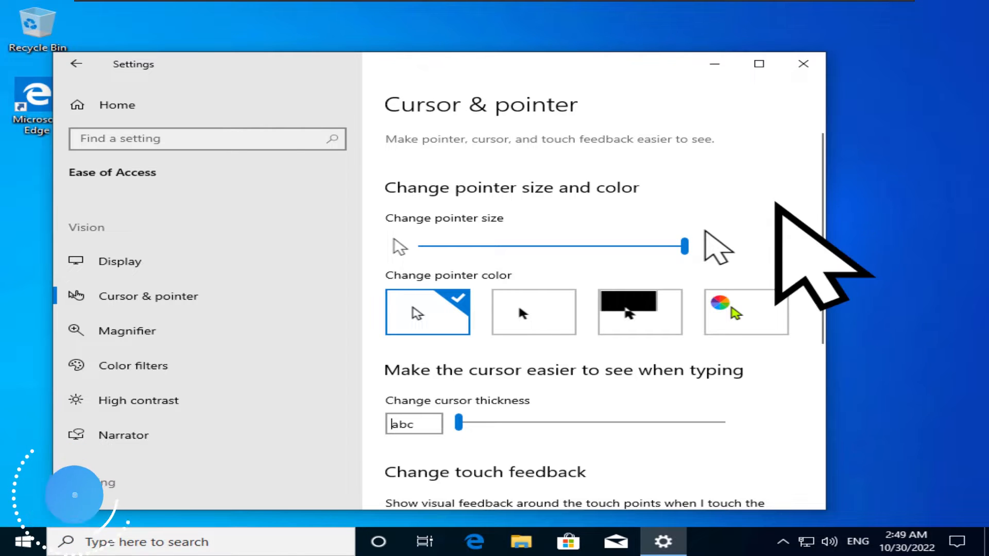
left_click_drag(484, 246, 381, 250)
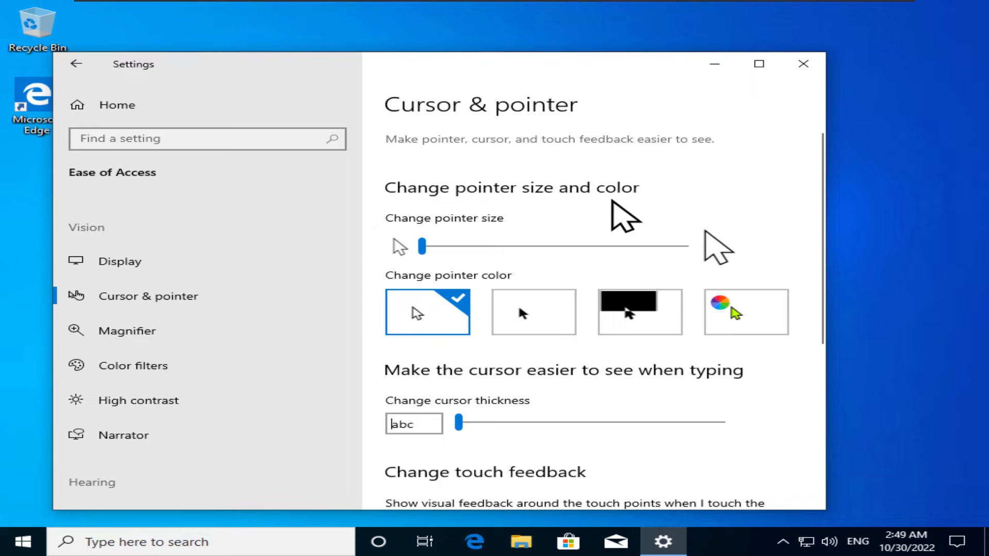
Step: Try the black pointer color and the inverted pointer color
scroll(728, 187, "down", 2)
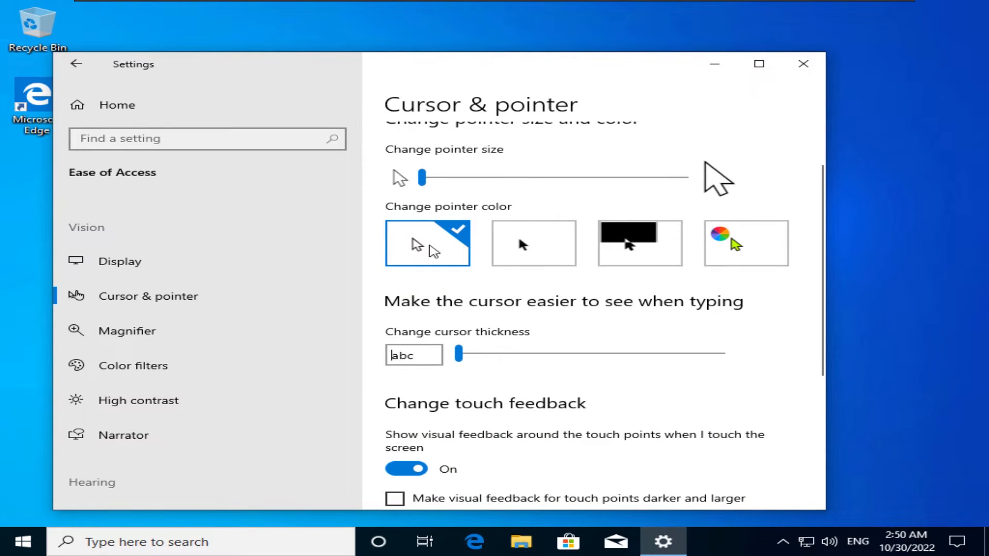
left_click(532, 253)
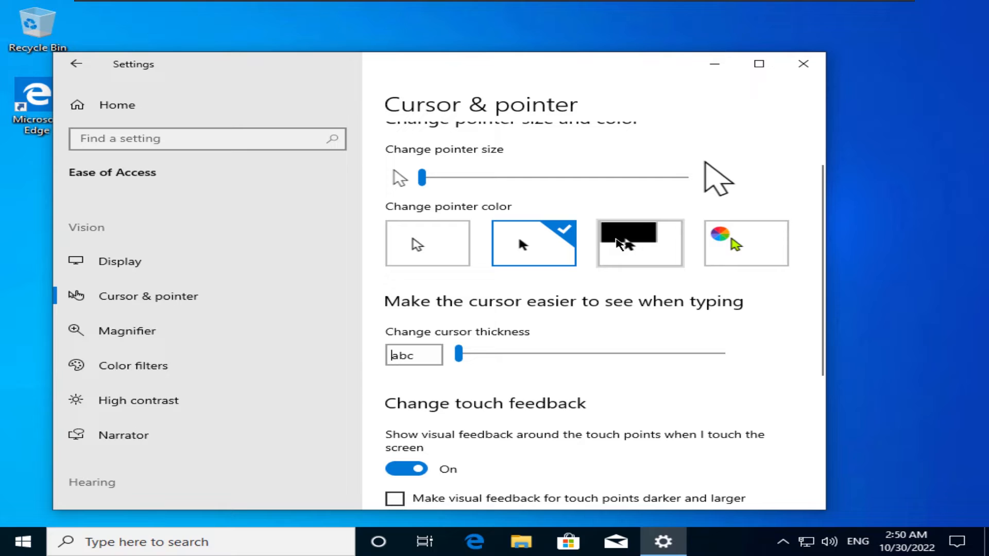
left_click(617, 239)
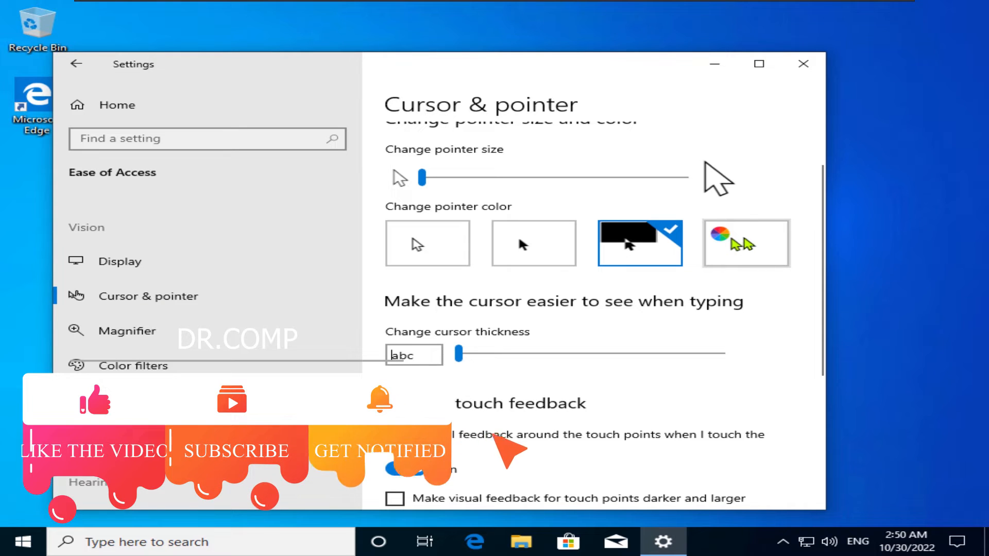
Step: Switch to a custom-colored pointer, view the custom color picker without applying it, and choose the suggested turquoise color
left_click(783, 247)
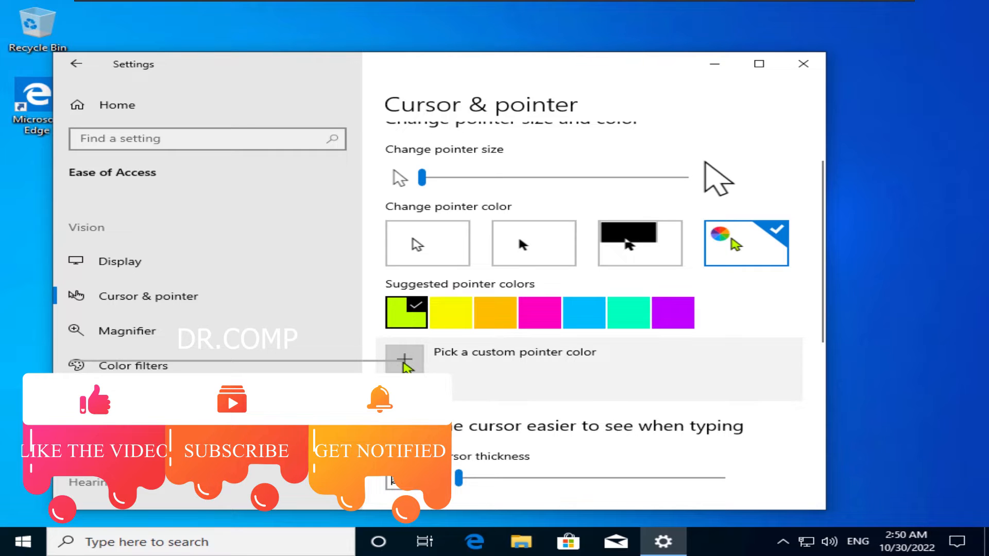
left_click(404, 363)
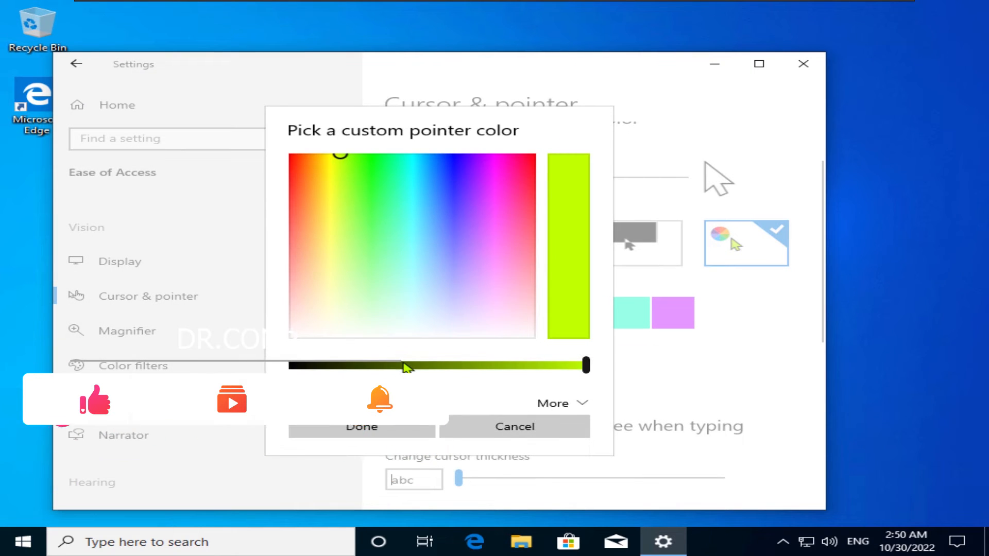
left_click(511, 430)
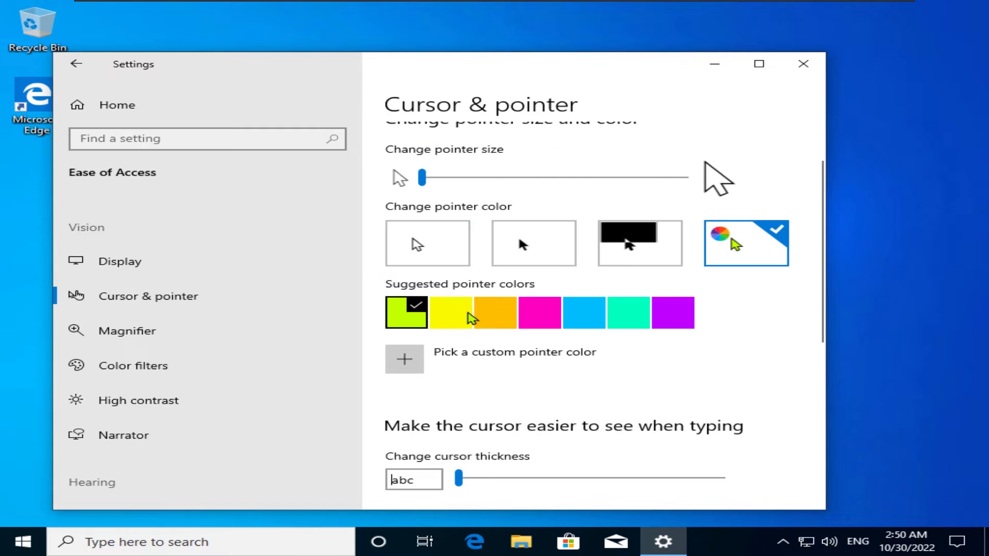
left_click(638, 322)
Step: Increase the cursor thickness, check the thicker text cursor in the WordPad document, and reset the thickness to its minimum
scroll(753, 335, "down", 3)
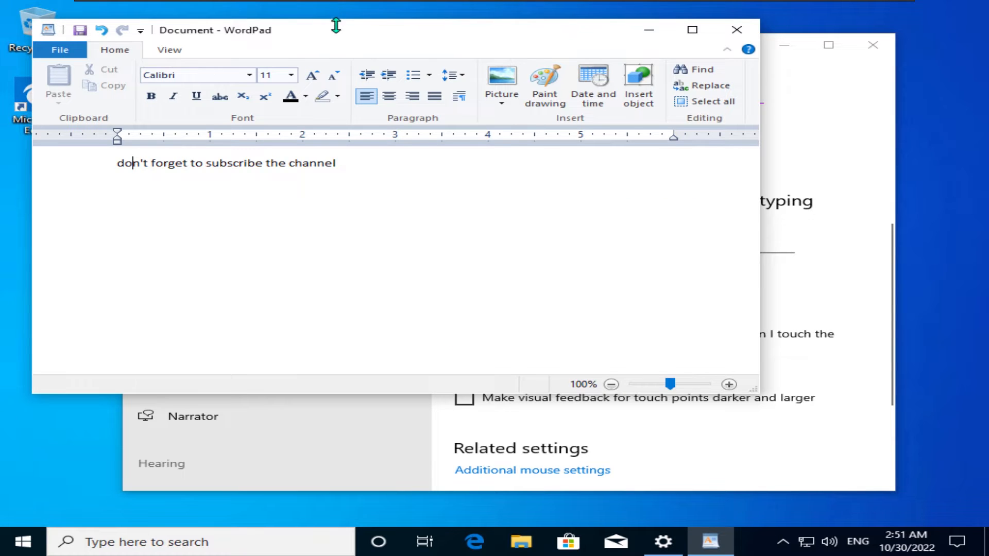
left_click_drag(336, 26, 306, 24)
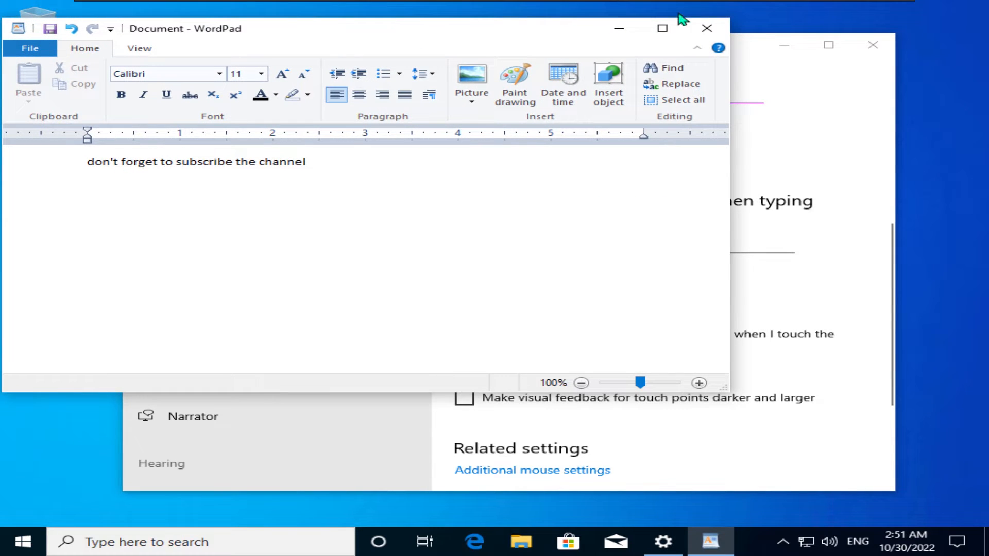
left_click(745, 58)
left_click_drag(533, 254, 573, 264)
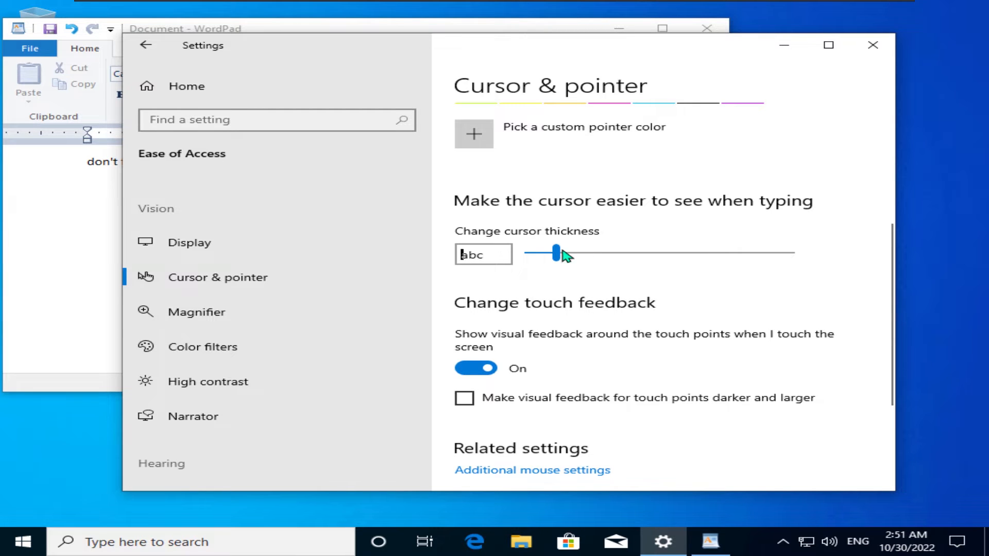
left_click(202, 21)
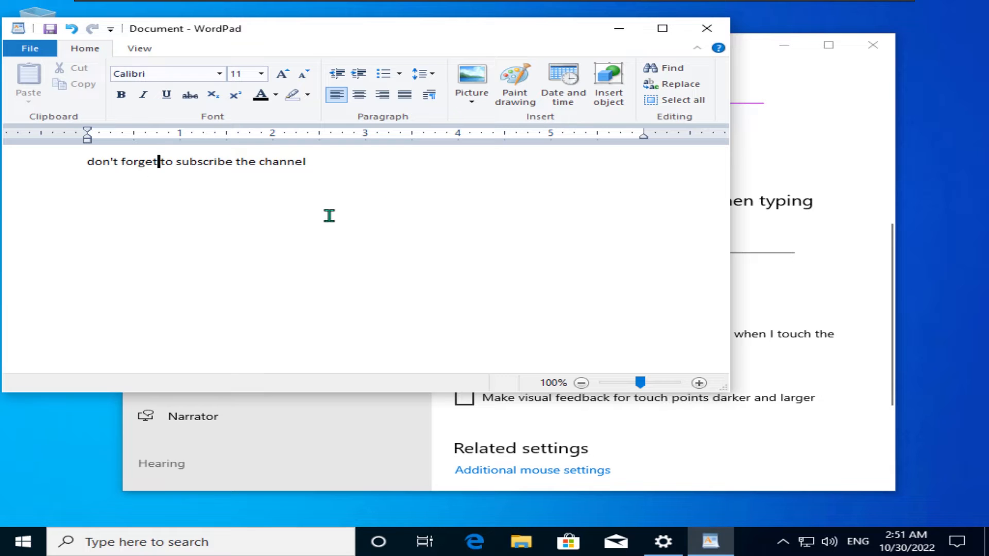
left_click(761, 52)
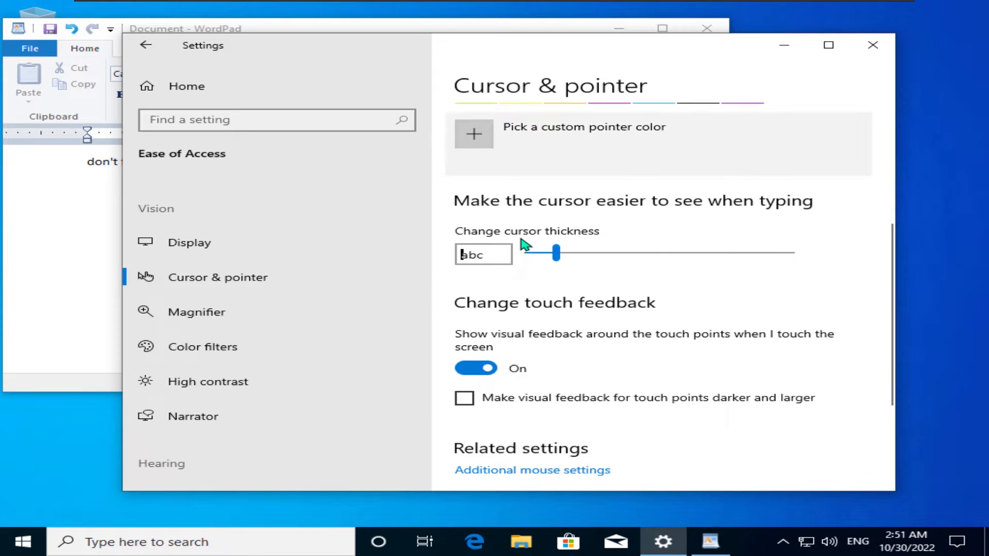
left_click(525, 261)
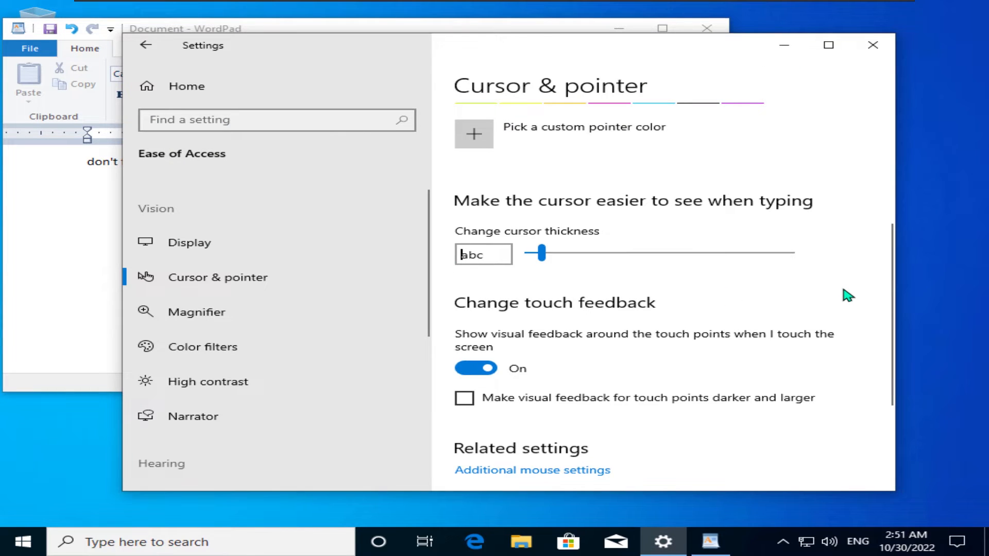
Step: Open the Magnifier settings, turn on Magnifier to check the enlarged screen, and turn it off again
scroll(632, 270, "down", 2)
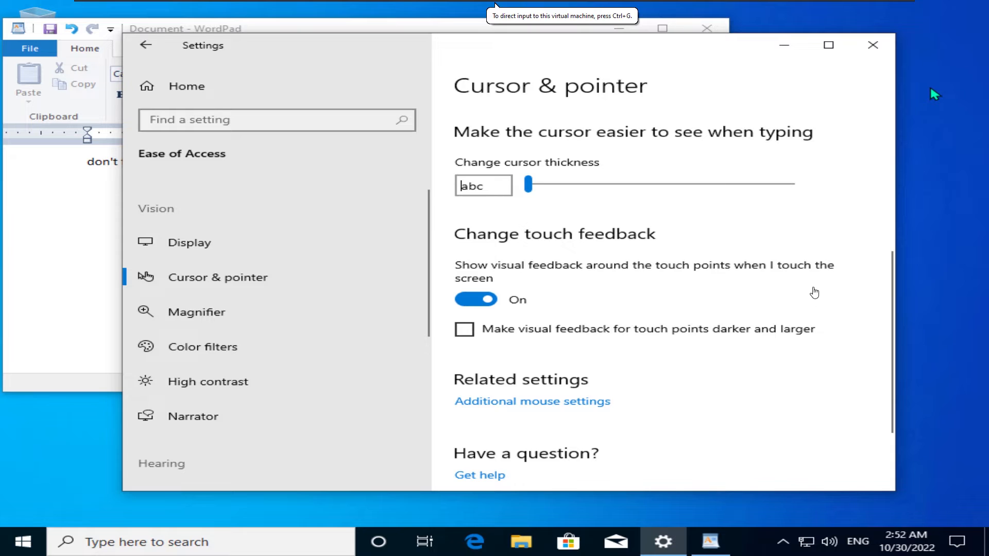
scroll(873, 247, "down", 2)
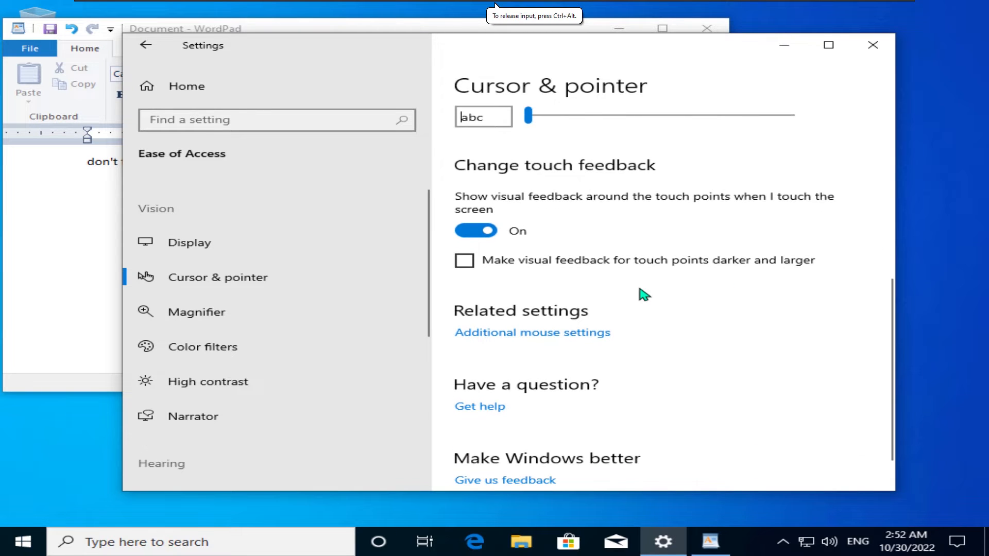
left_click(242, 312)
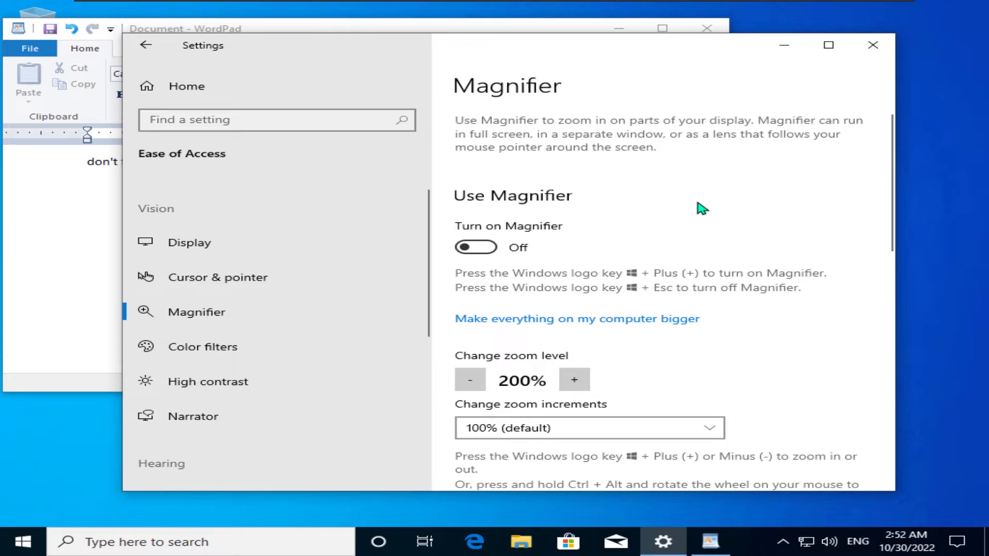
left_click(473, 247)
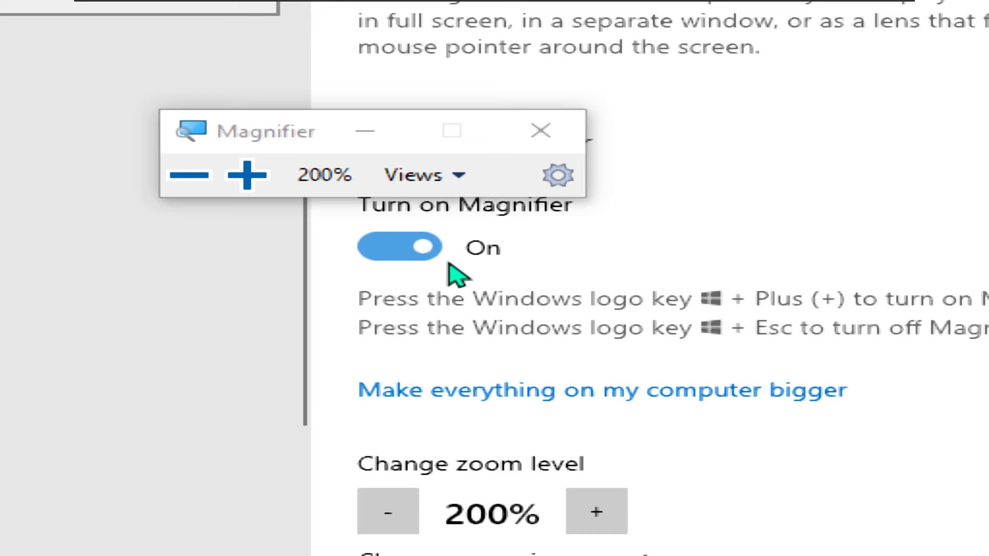
left_click(458, 265)
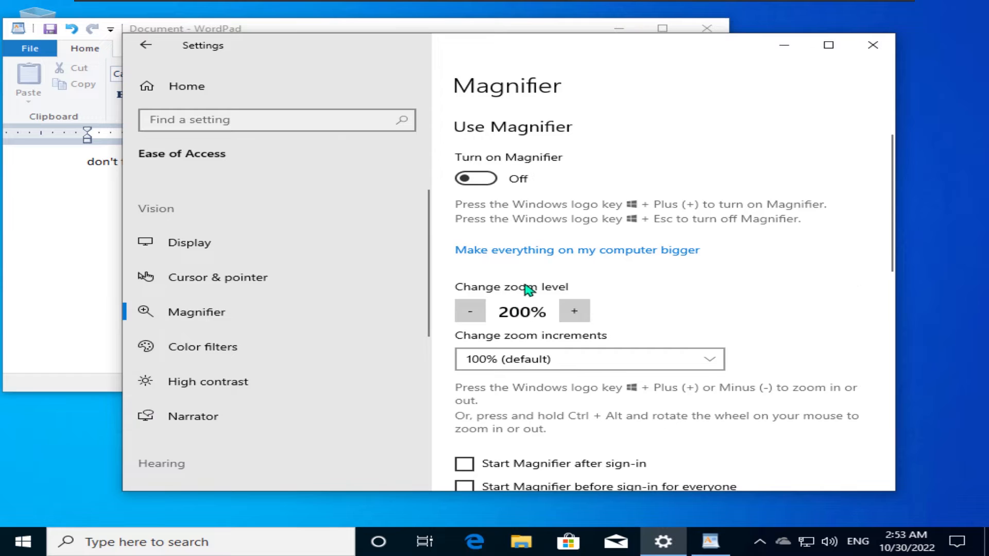
Step: Set the Magnifier zoom increments to 5%
scroll(562, 273, "down", 3)
left_click(574, 174)
left_click(574, 174)
scroll(643, 161, "down", 2)
left_click(643, 161)
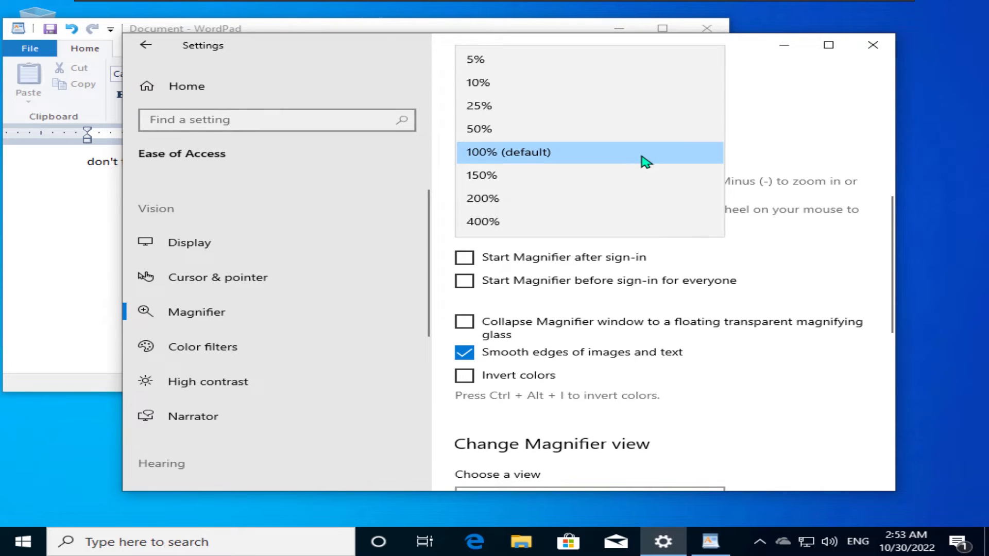
left_click(527, 62)
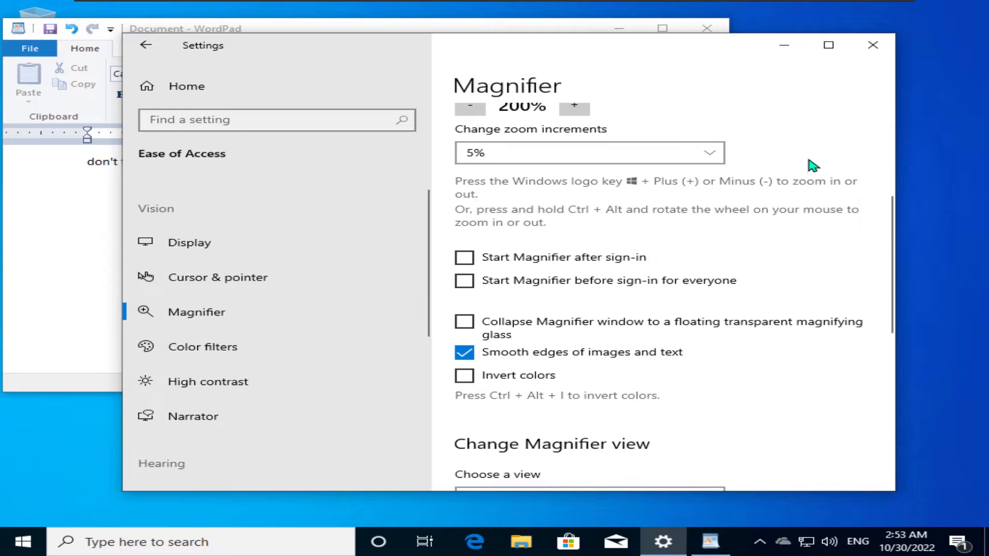
Step: Turn on Magnifier, lower its zoom level to 145% in 5% increments, and turn it off
scroll(812, 164, "up", 6)
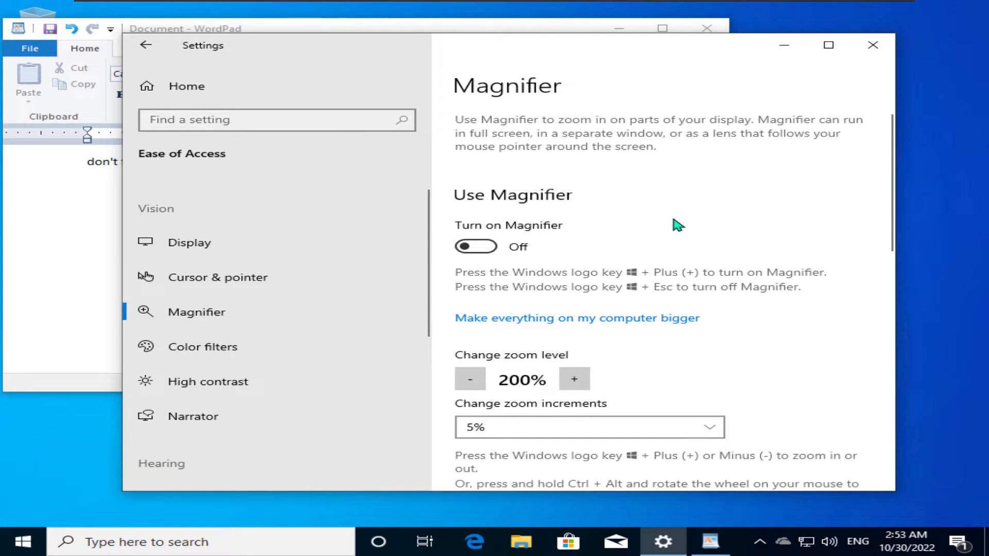
scroll(721, 206, "down", 1)
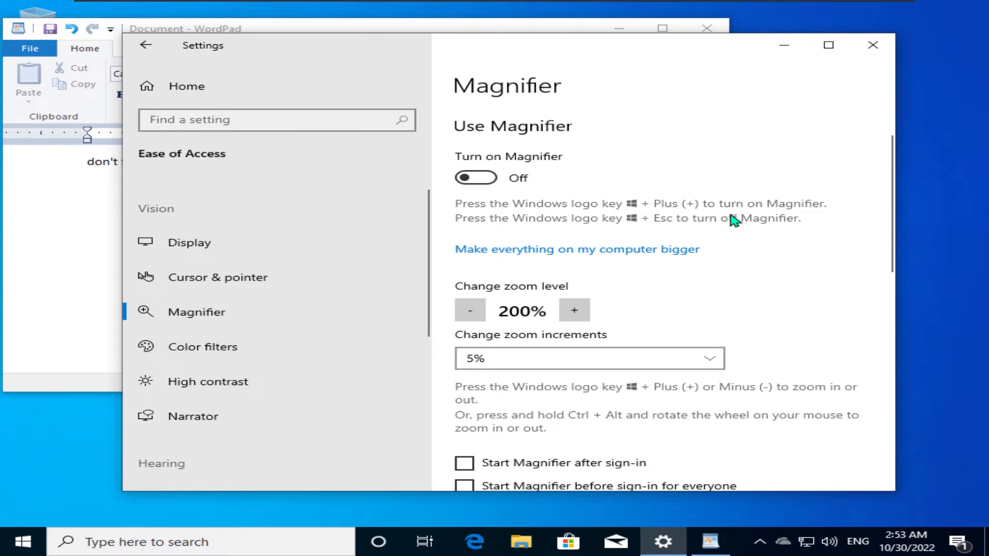
key("super+plus")
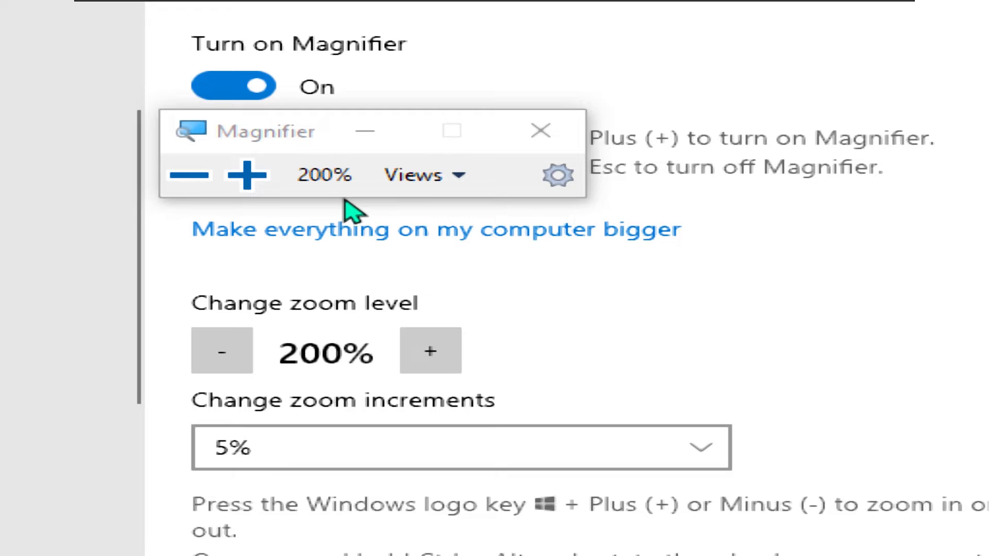
left_click(212, 182)
left_click(212, 181)
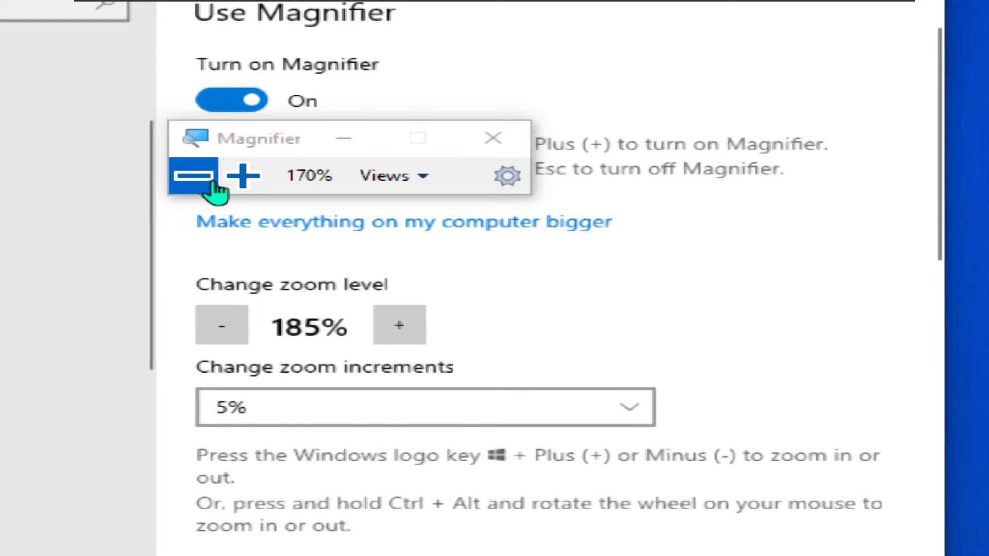
left_click(212, 184)
left_click(212, 182)
left_click(212, 183)
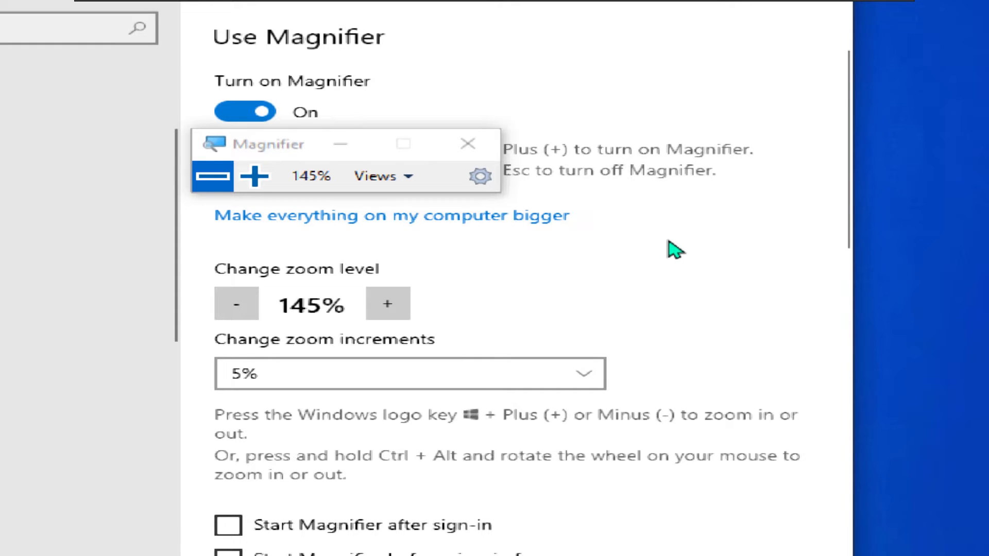
key("super+Escape")
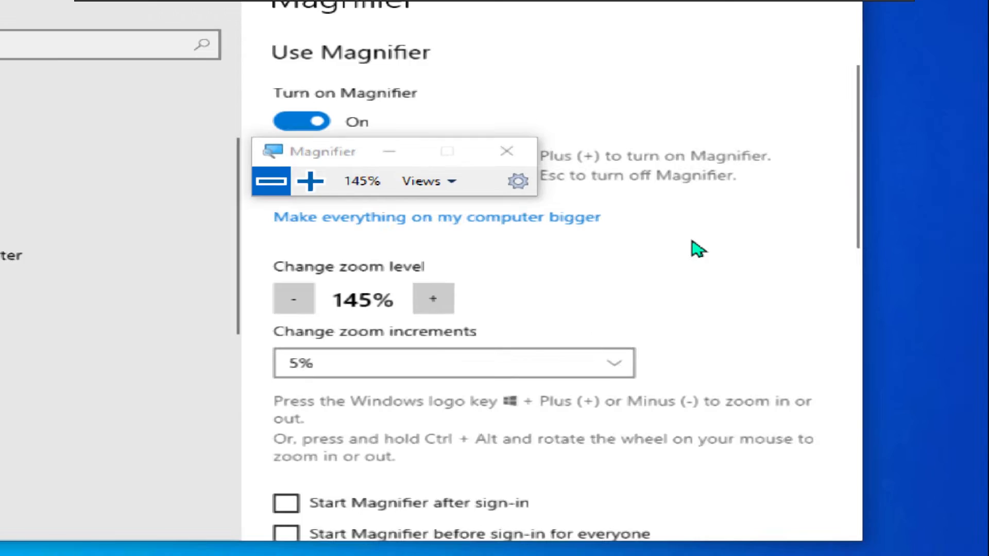
Step: Review the Magnifier startup and appearance options, and change the Magnifier view to Lens
scroll(754, 262, "down", 5)
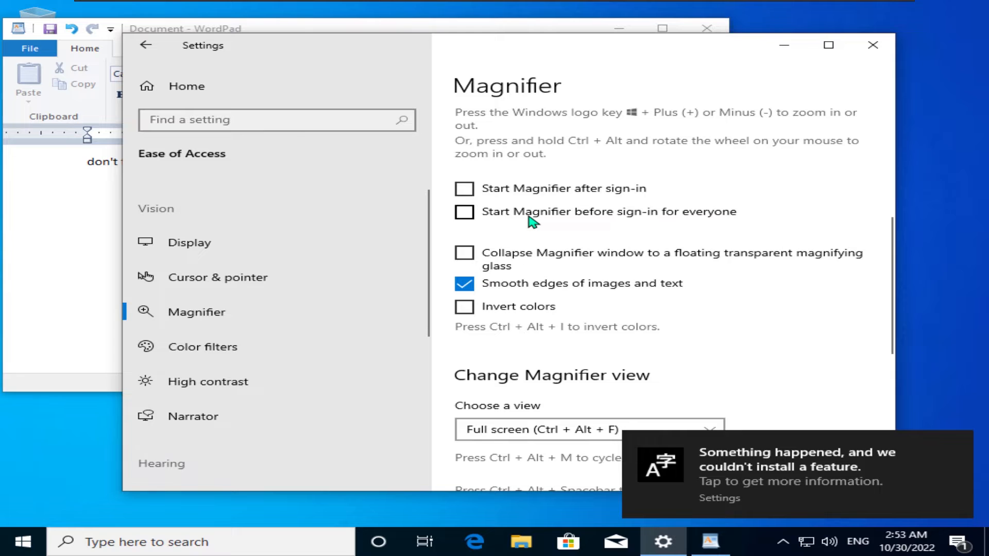
scroll(531, 220, "down", 2)
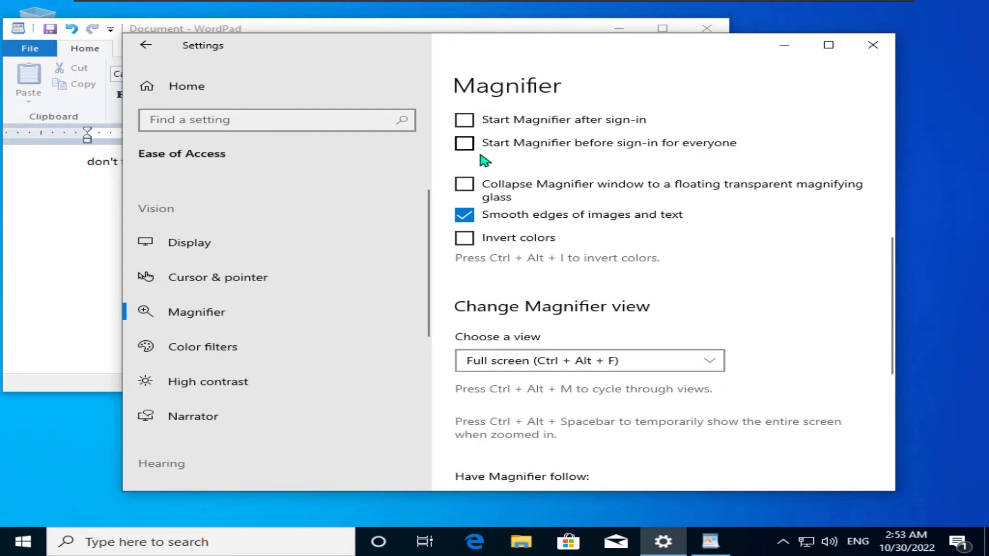
scroll(515, 165, "up", 2)
scroll(744, 260, "down", 5)
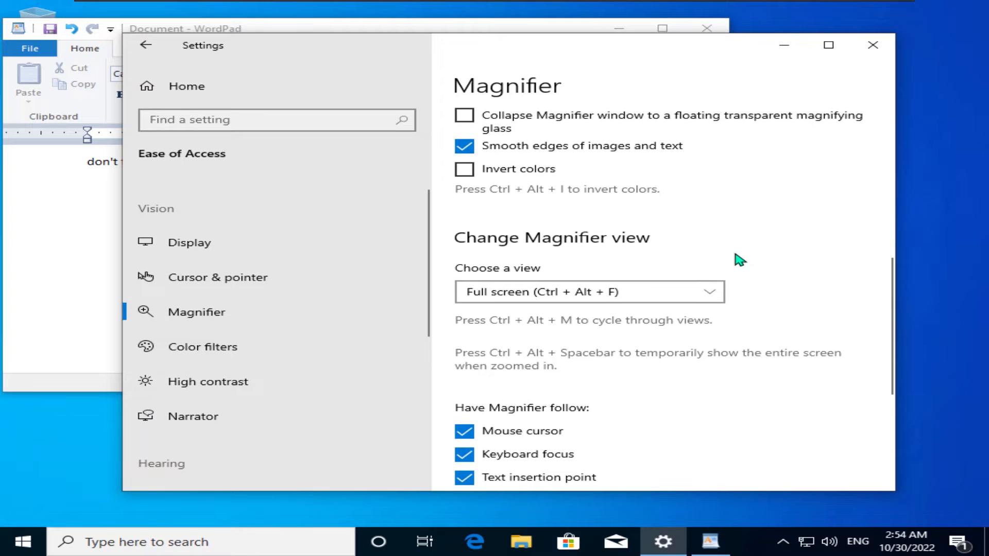
scroll(740, 259, "up", 2)
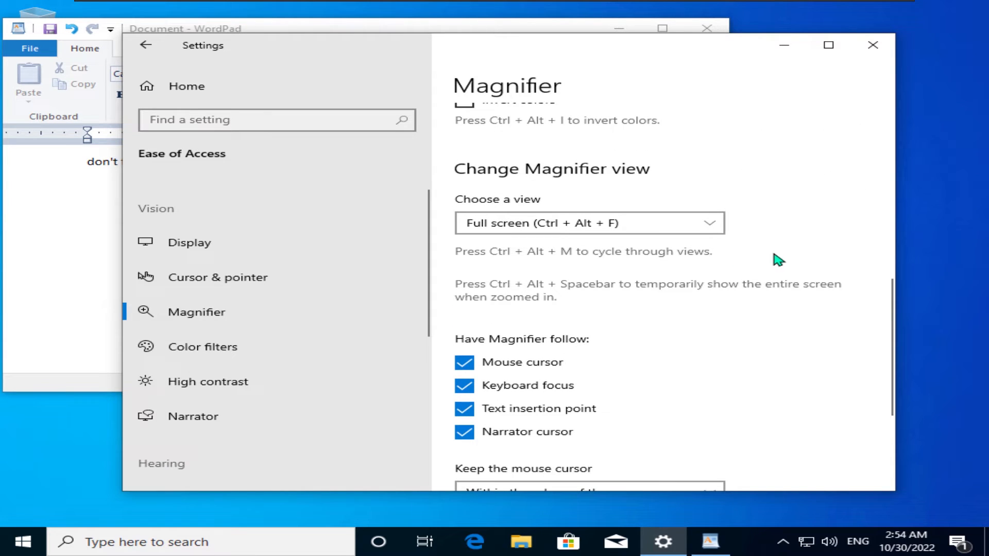
left_click(637, 232)
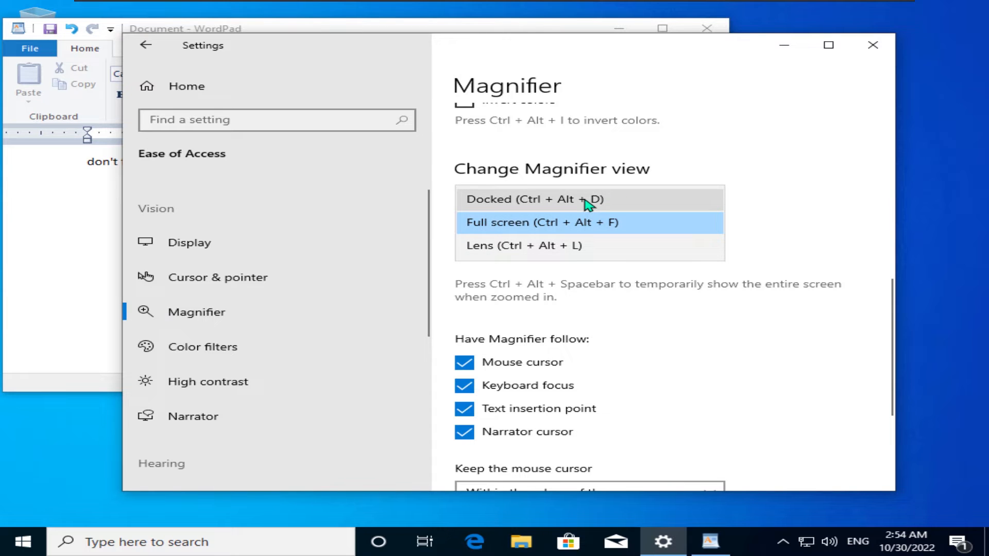
left_click(570, 246)
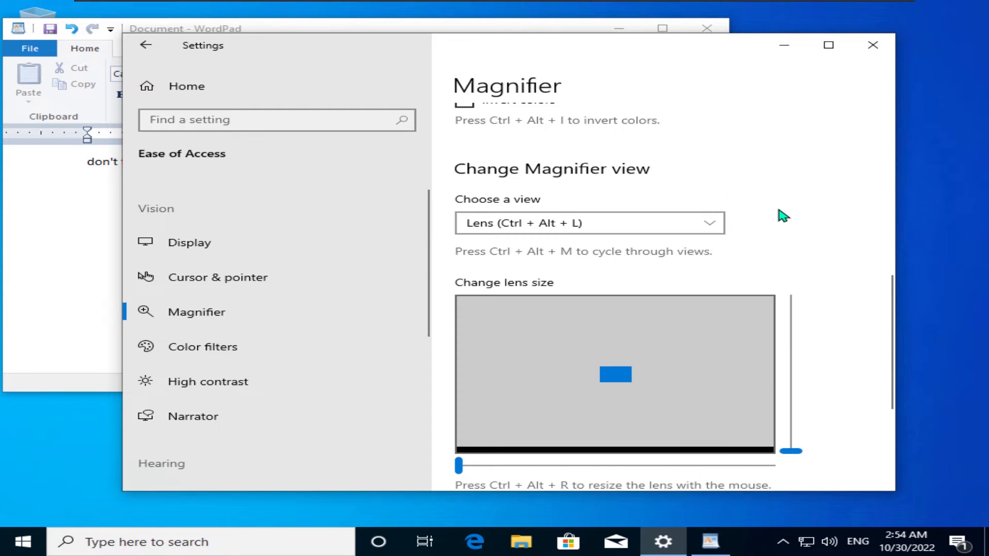
Step: Increase the width and height of the Magnifier lens
scroll(783, 215, "down", 2)
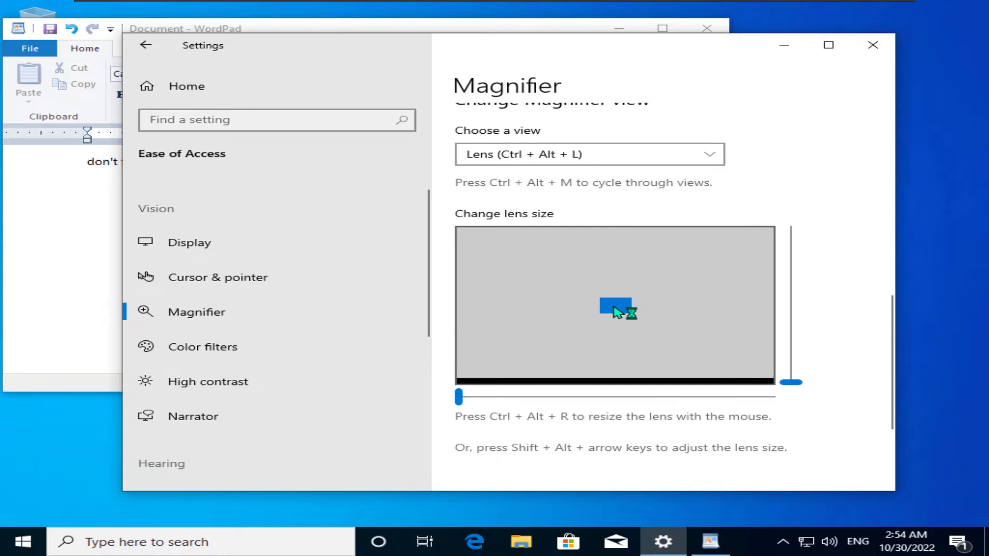
left_click(507, 396)
left_click_drag(791, 383, 791, 348)
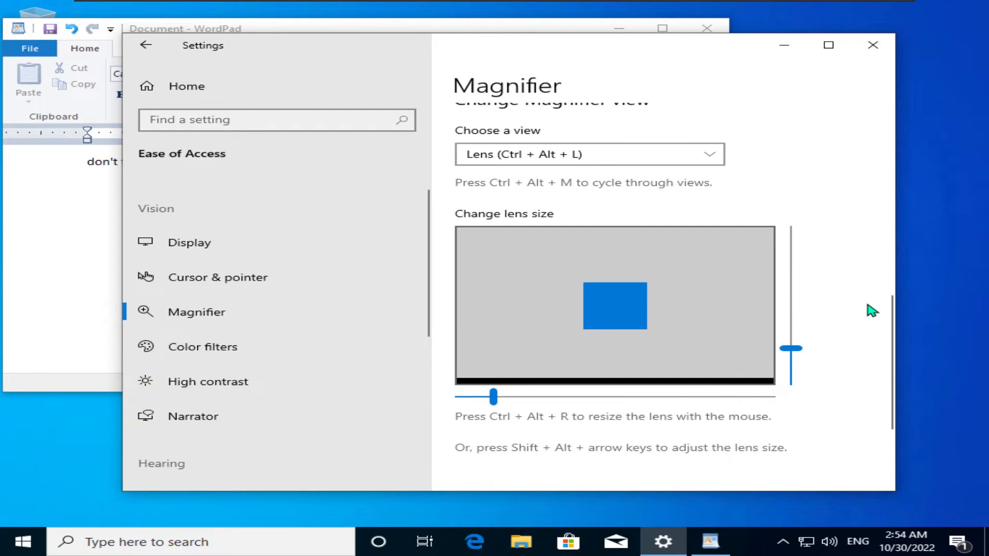
Step: Turn on Magnifier to check the enlarged lens, turn it off, and look at the view choices without changing them
key("super+plus")
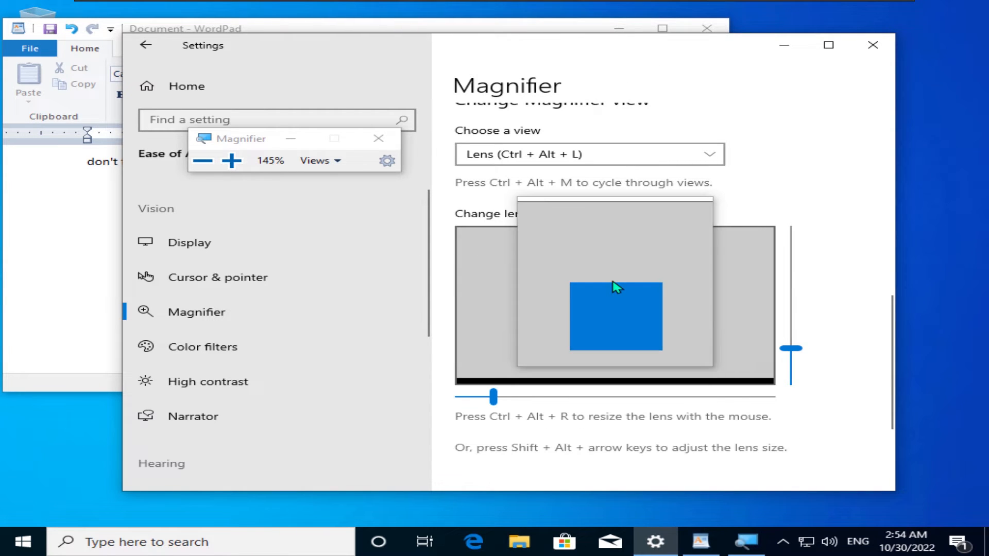
key("super+Escape")
left_click(578, 154)
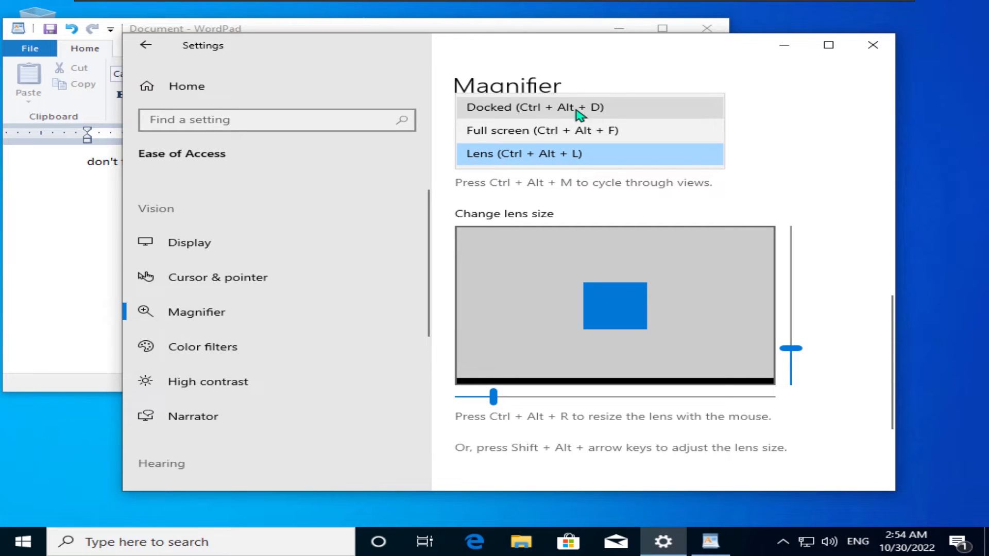
left_click(819, 157)
scroll(860, 266, "down", 3)
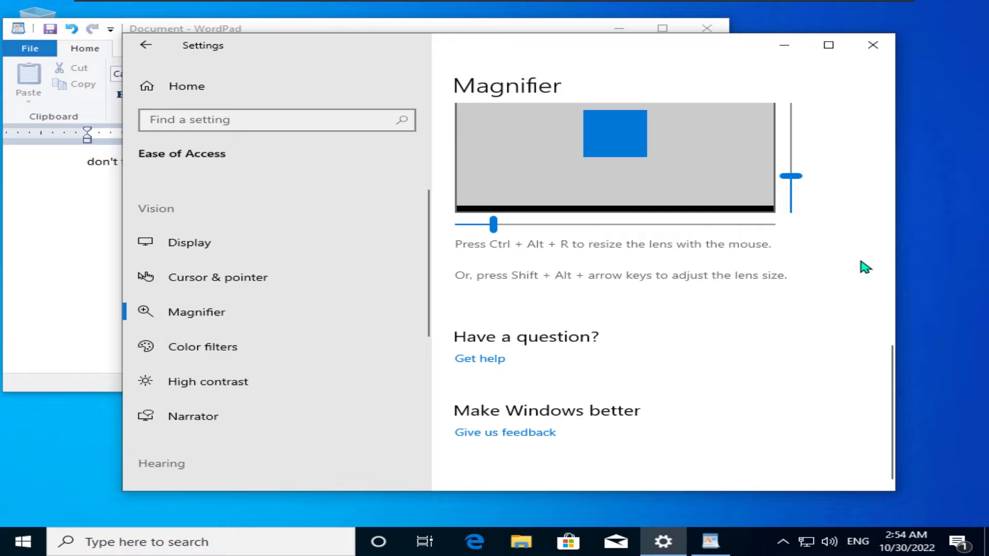
Step: Open the Color filters settings, turn on color filters with Grayscale selected, and look through the page
left_click(254, 351)
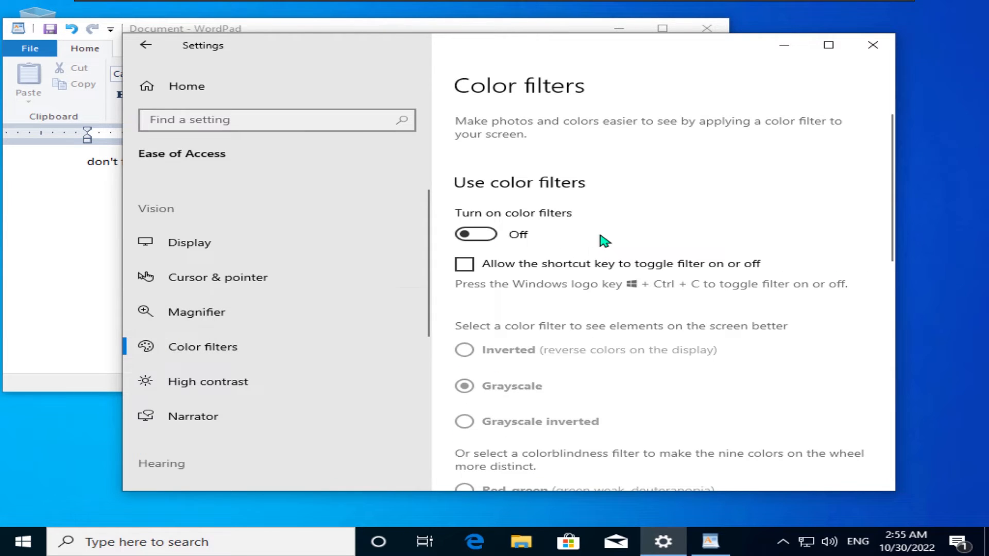
scroll(291, 305, "down", 1)
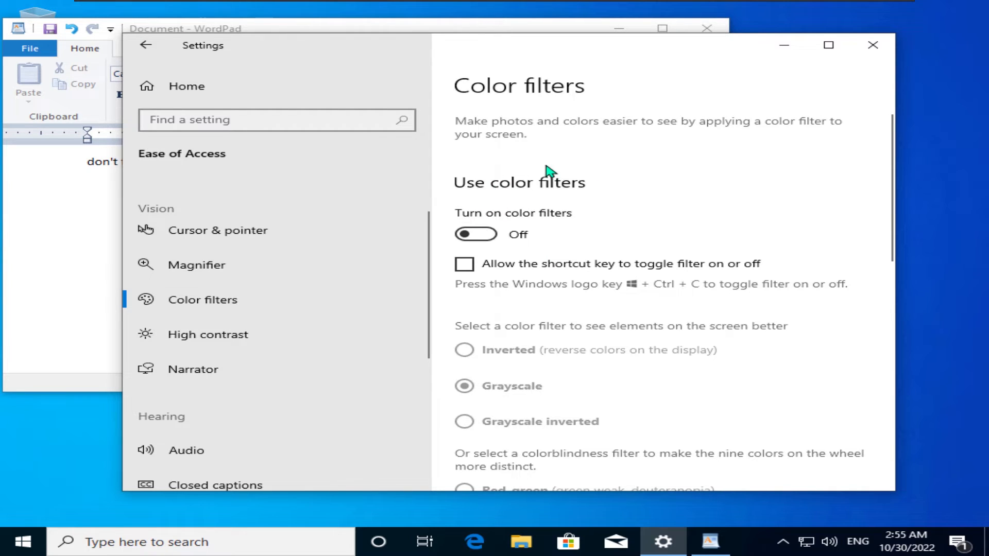
left_click(476, 234)
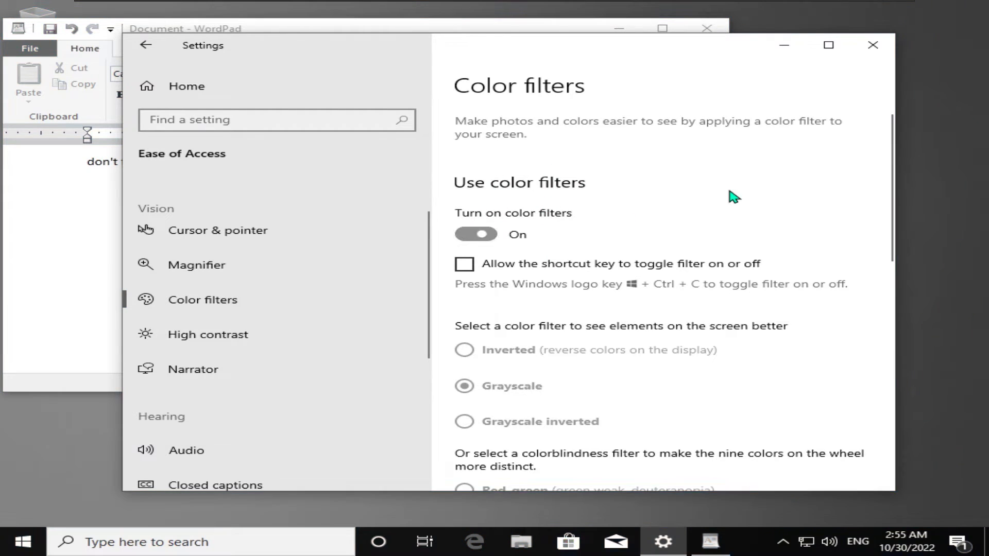
scroll(730, 186, "down", 6)
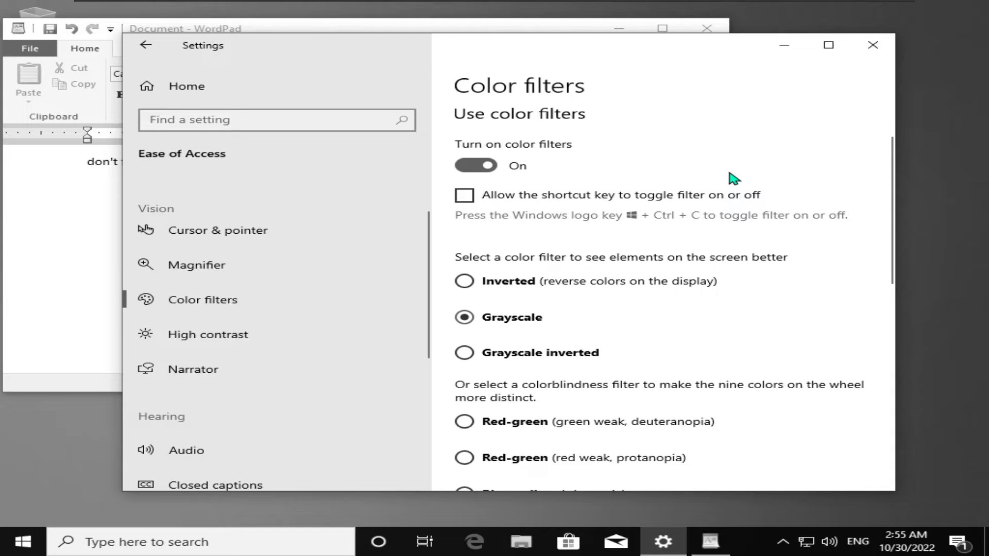
scroll(734, 258, "down", 5)
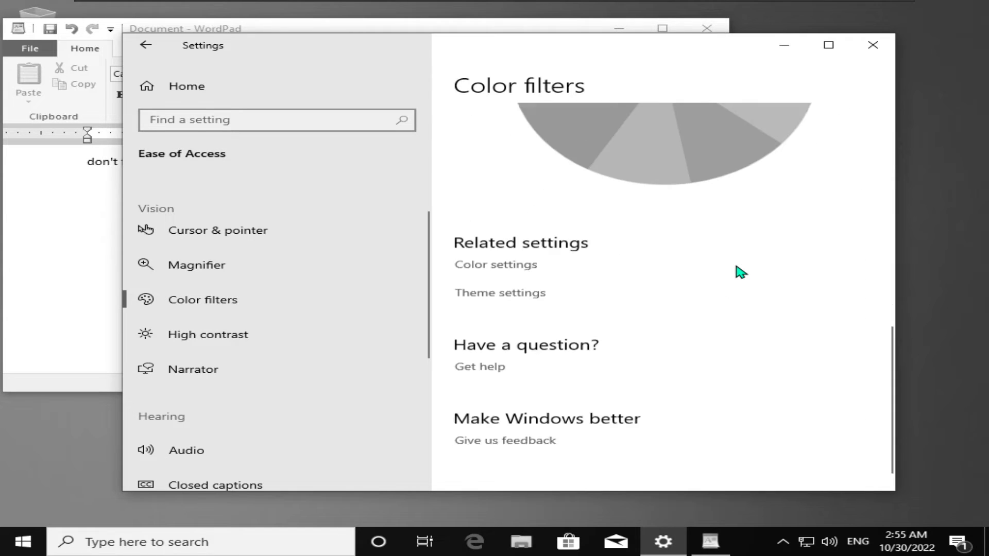
scroll(741, 272, "up", 12)
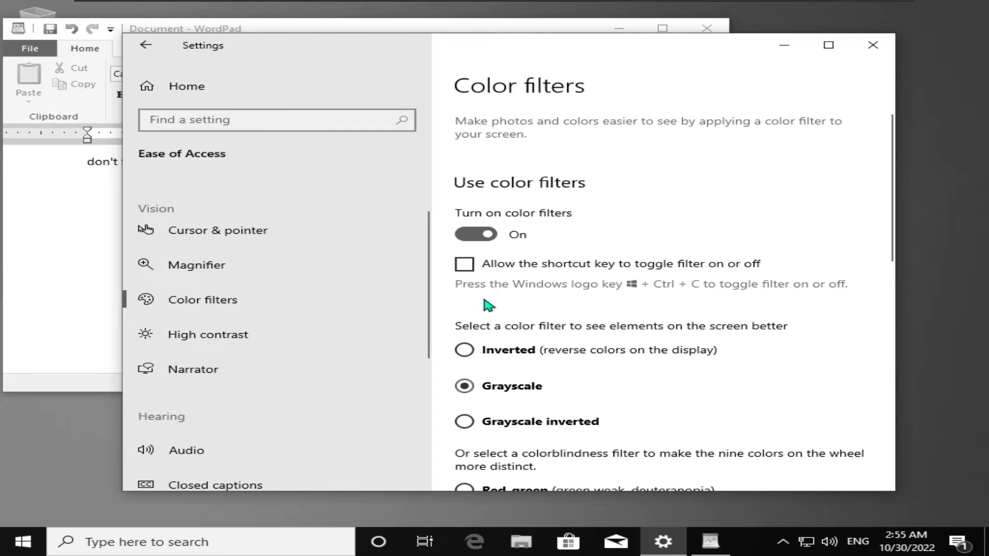
Step: Minimize the Settings and WordPad windows to check the grayscale desktop, and restore both windows
left_click(782, 45)
left_click(618, 30)
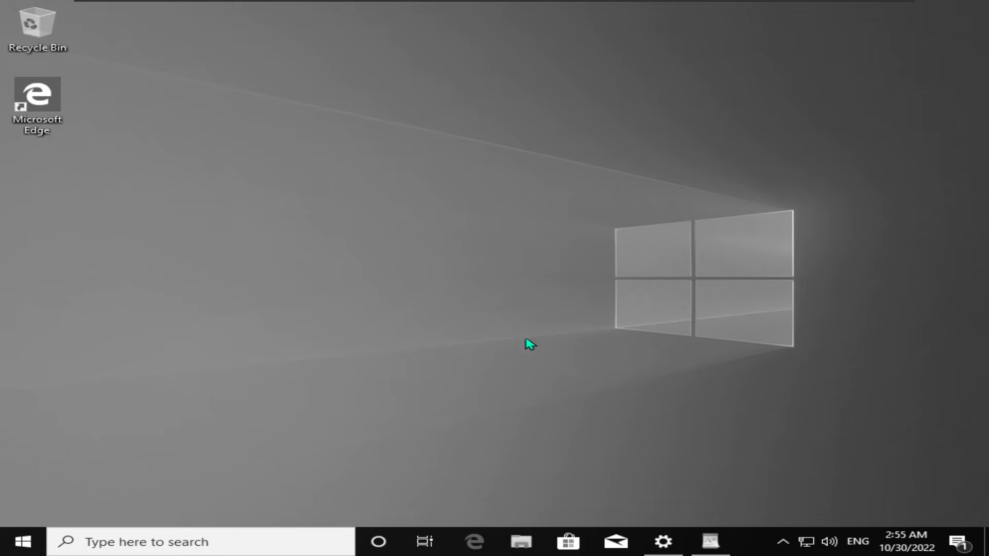
left_click(710, 540)
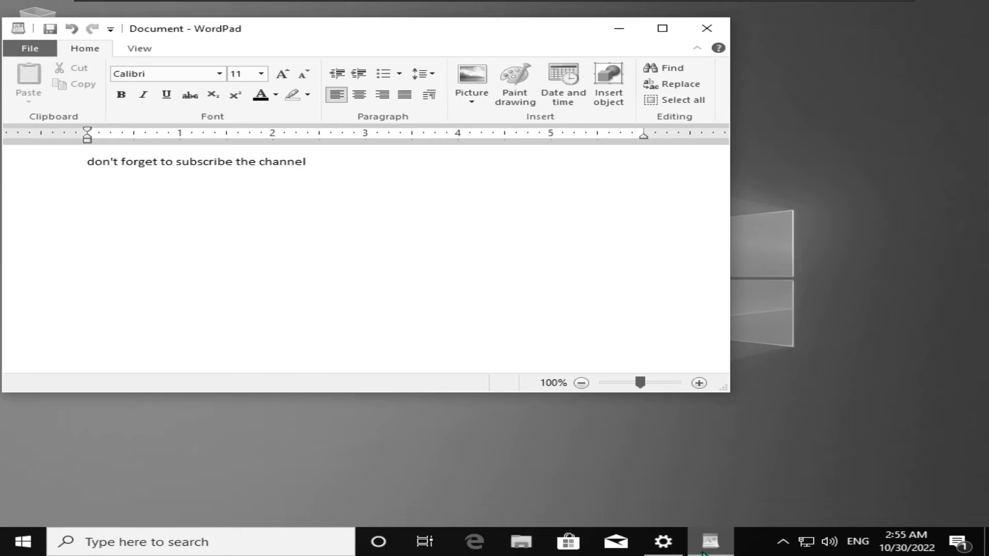
left_click(669, 540)
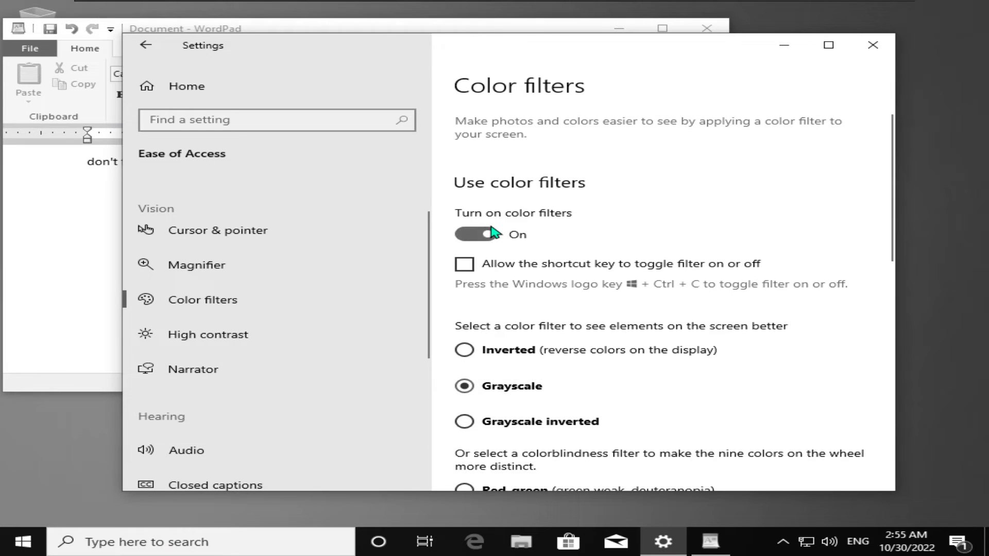
Step: Turn the color filters off and back on
left_click(475, 234)
scroll(644, 305, "down", 1)
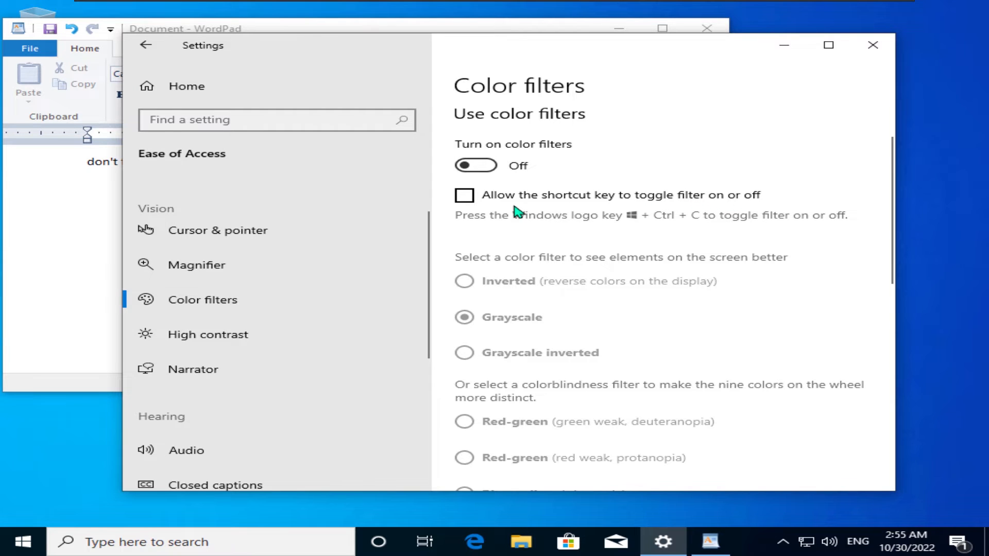
left_click(484, 202)
key("super+ctrl+c")
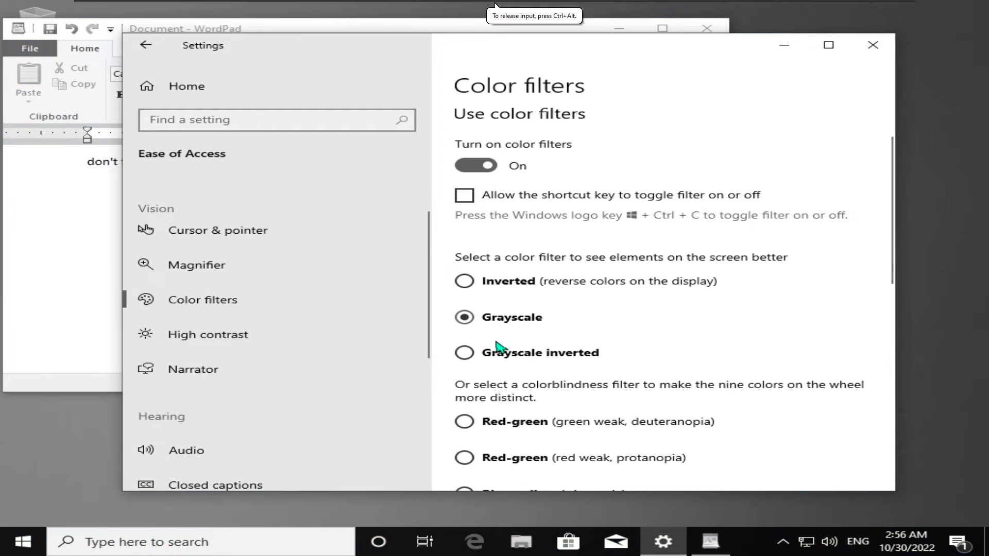
Step: Try the Grayscale inverted and Grayscale filters, apply the Inverted filter, and check its effect on the color wheel
left_click(535, 359)
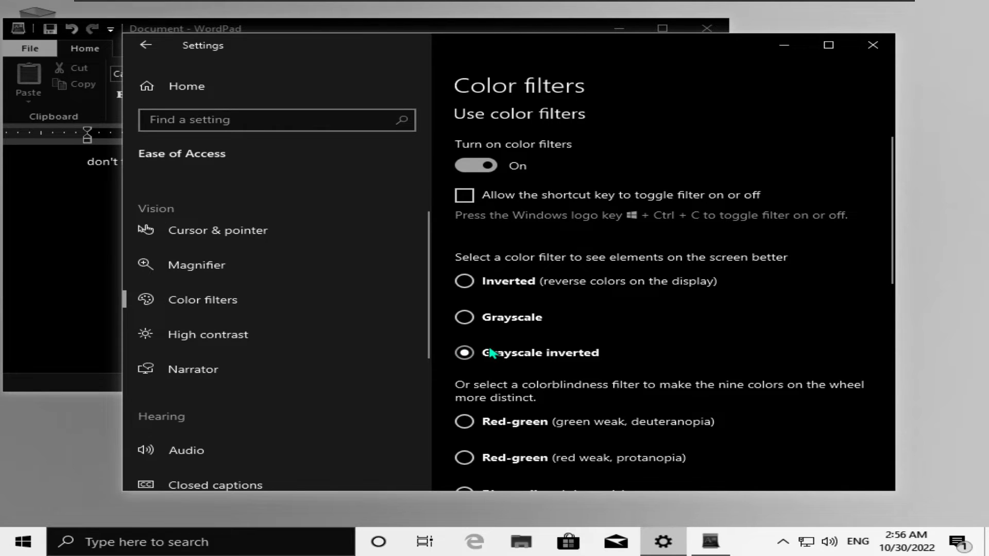
left_click(509, 325)
left_click(466, 282)
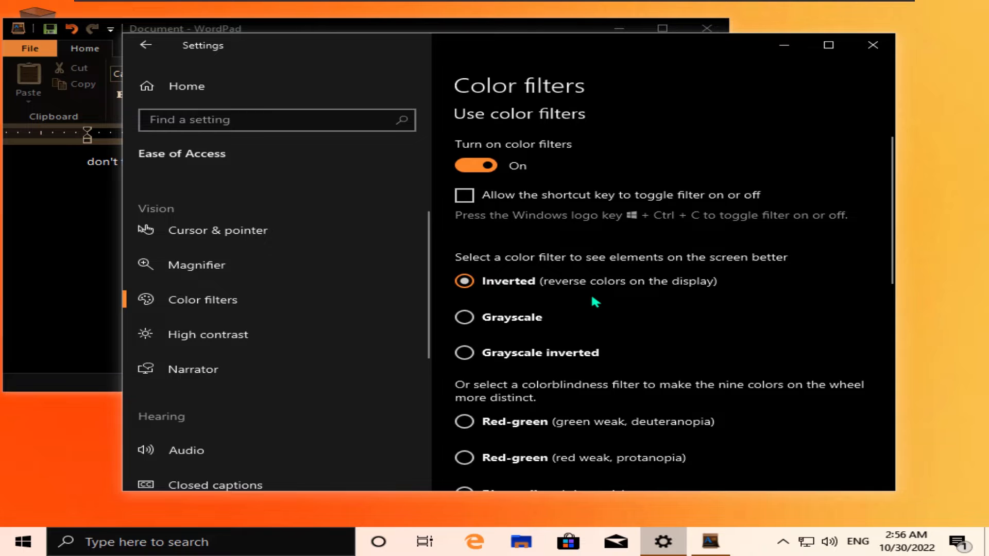
scroll(596, 302, "down", 10)
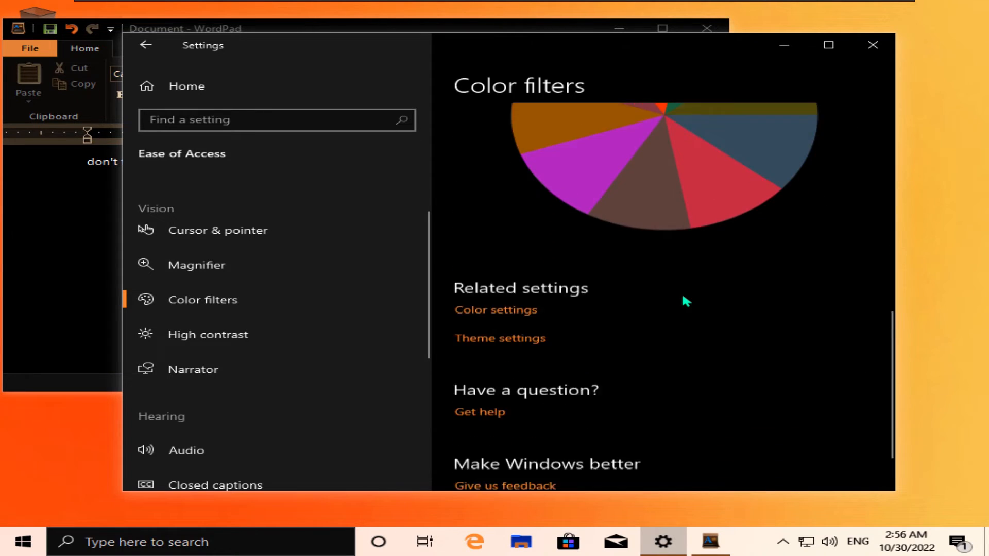
scroll(684, 298, "up", 10)
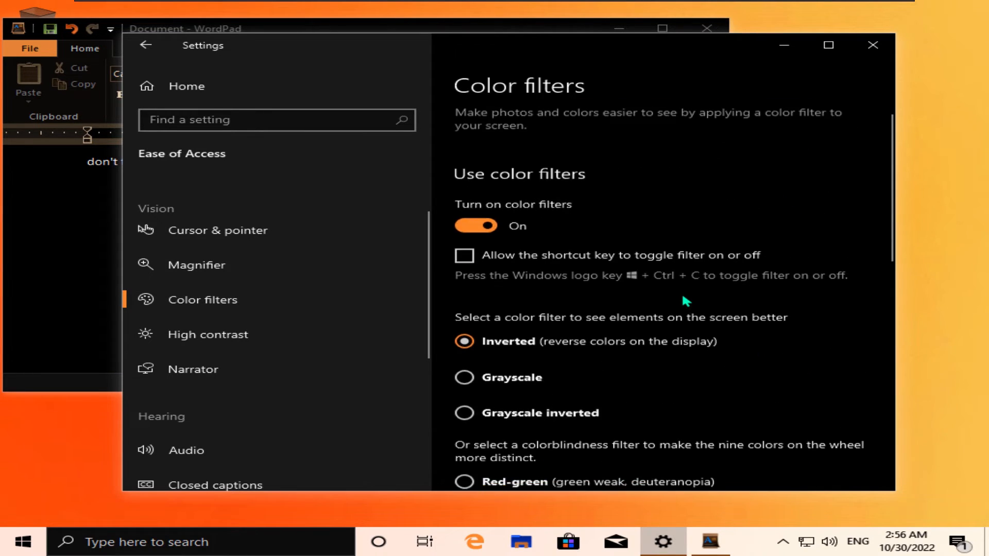
scroll(686, 301, "down", 3)
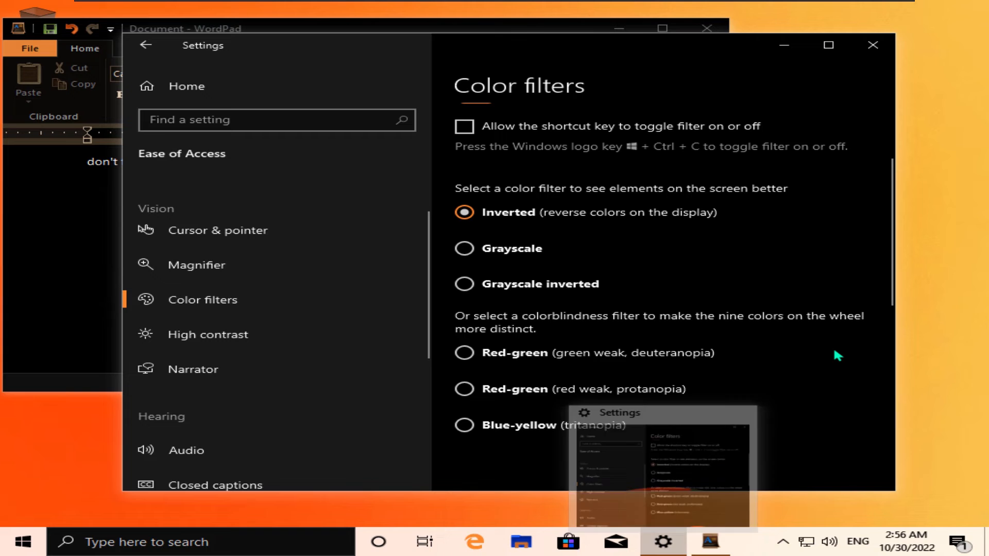
Step: Check the Inverted filter's effect on the color wheel and the WordPad window, and maximize the Settings window
scroll(845, 342, "down", 7)
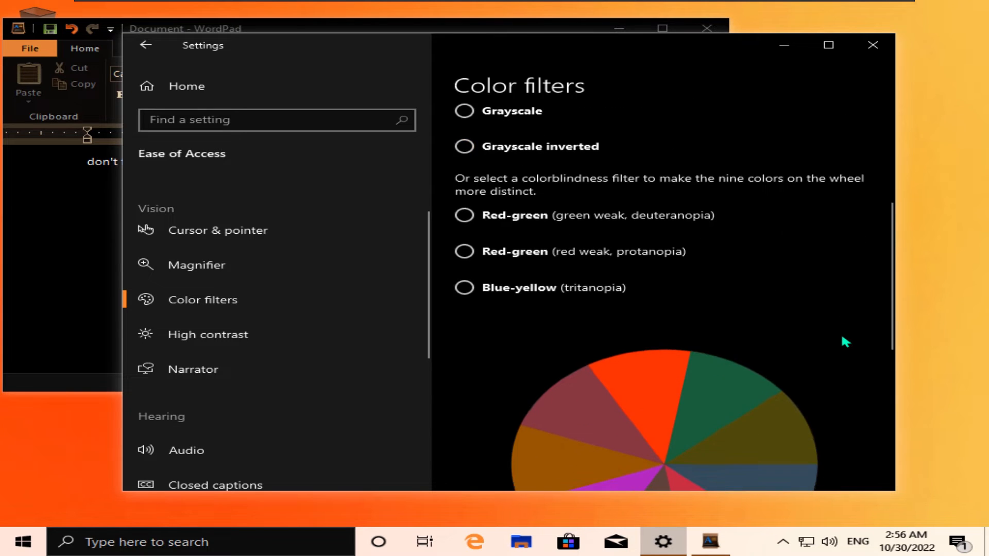
scroll(845, 342, "up", 6)
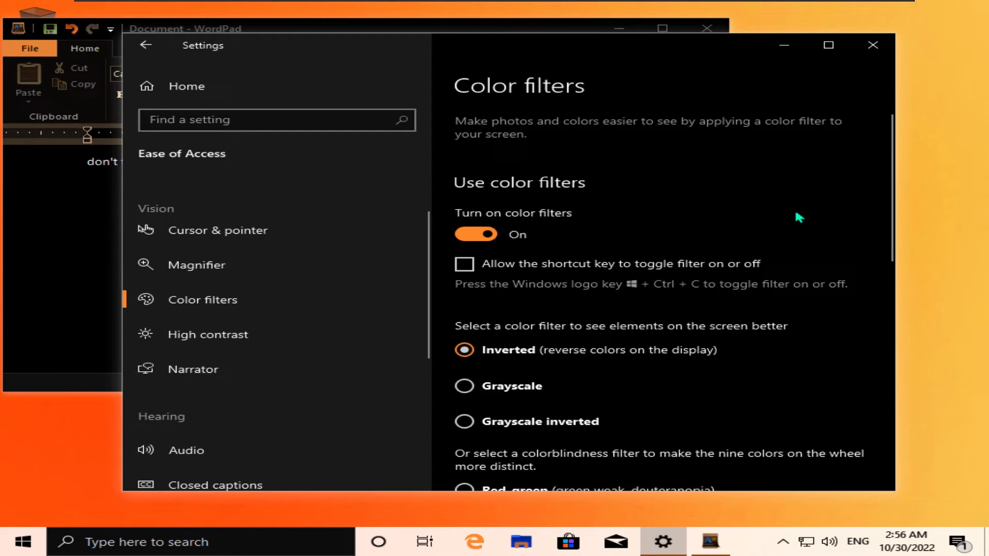
left_click(312, 30)
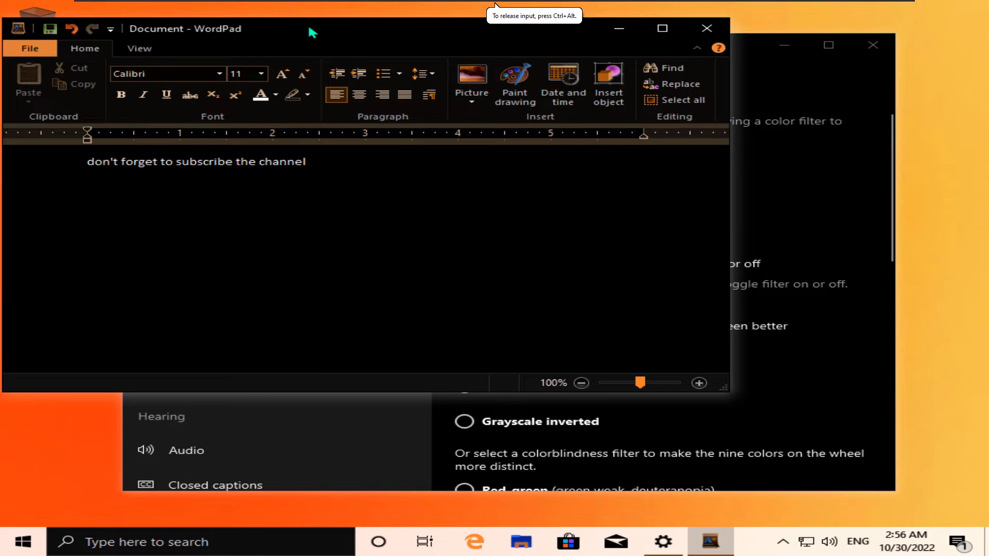
left_click(855, 369)
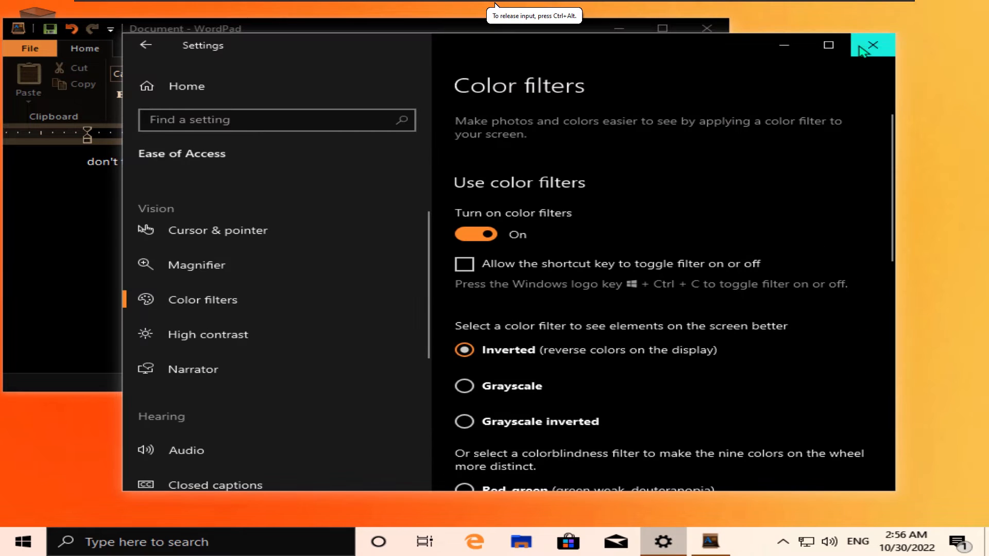
left_click(828, 44)
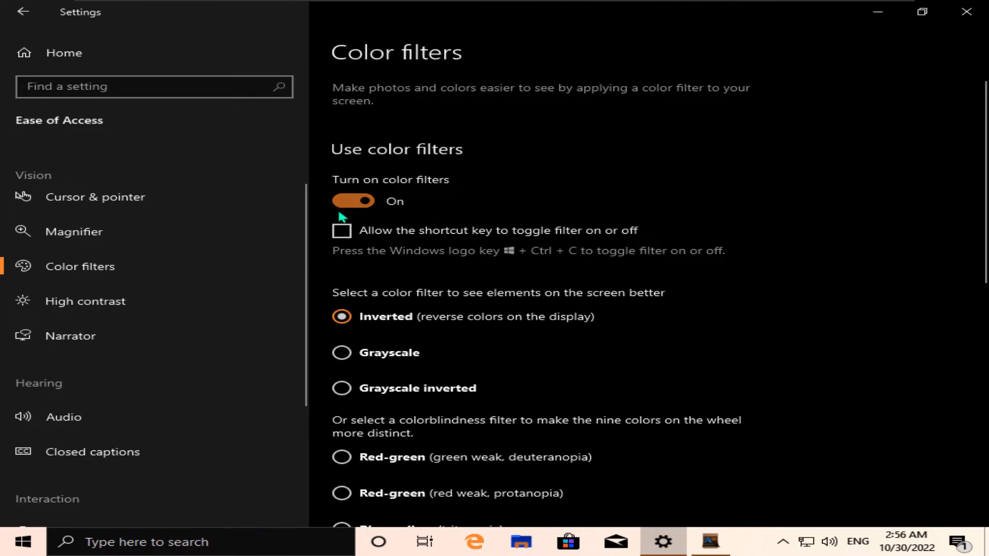
Step: Apply the Grayscale inverted filter, compare it with Grayscale, and switch back to Grayscale inverted
scroll(403, 347, "down", 2)
left_click(410, 312)
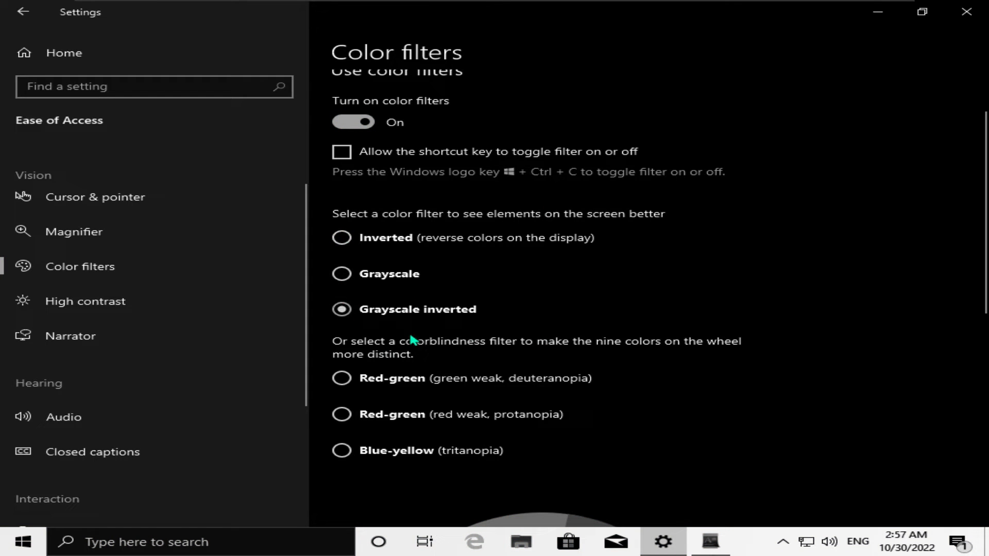
left_click(380, 274)
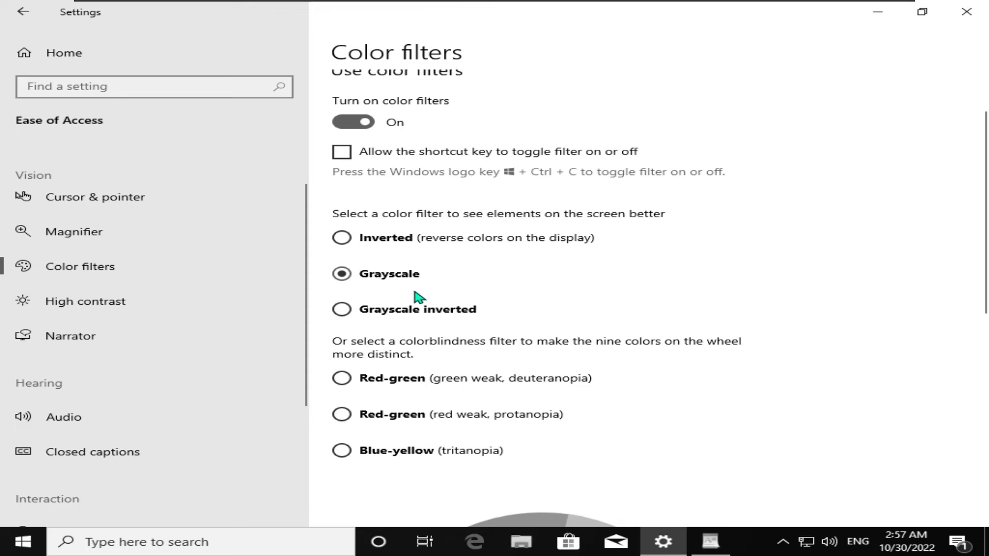
left_click(367, 310)
scroll(688, 282, "down", 3)
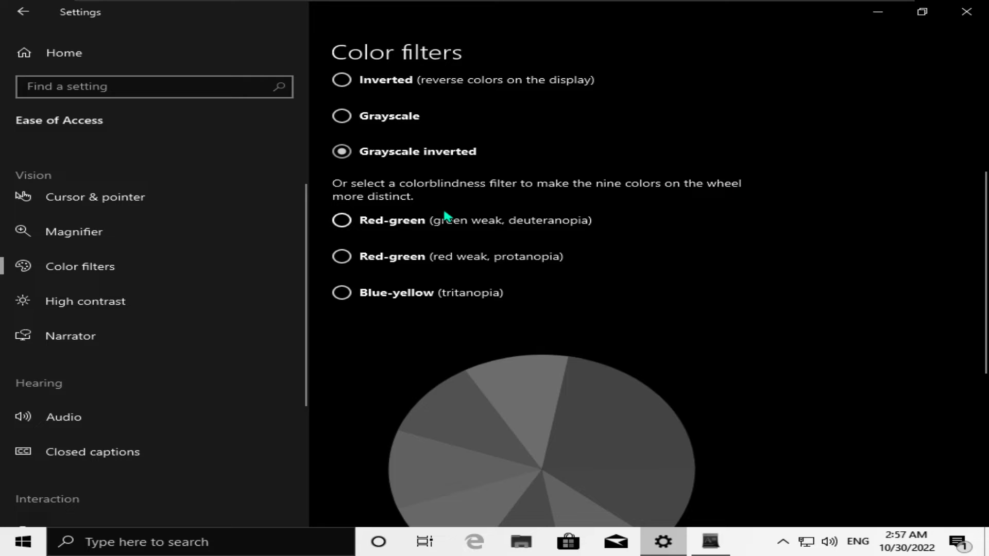
Step: Try the deuteranopia, protanopia and Blue-yellow colorblindness filters in turn and check their effect on the color wheel
left_click(384, 225)
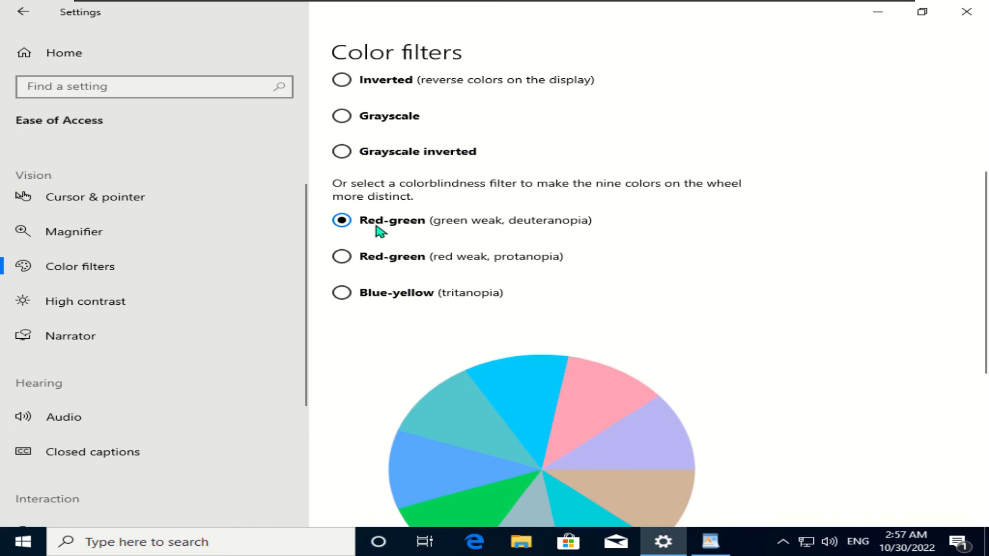
left_click(384, 259)
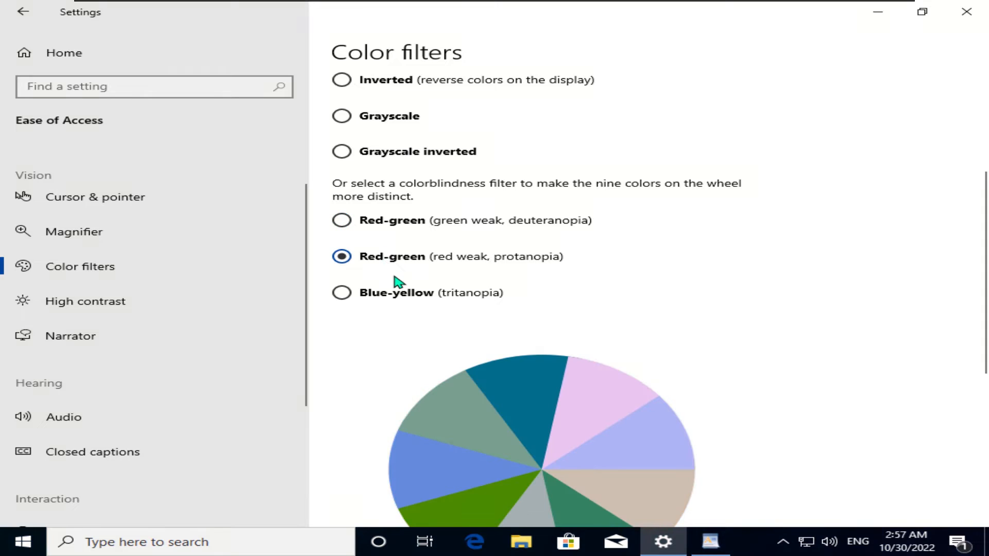
left_click(362, 297)
scroll(374, 341, "down", 6)
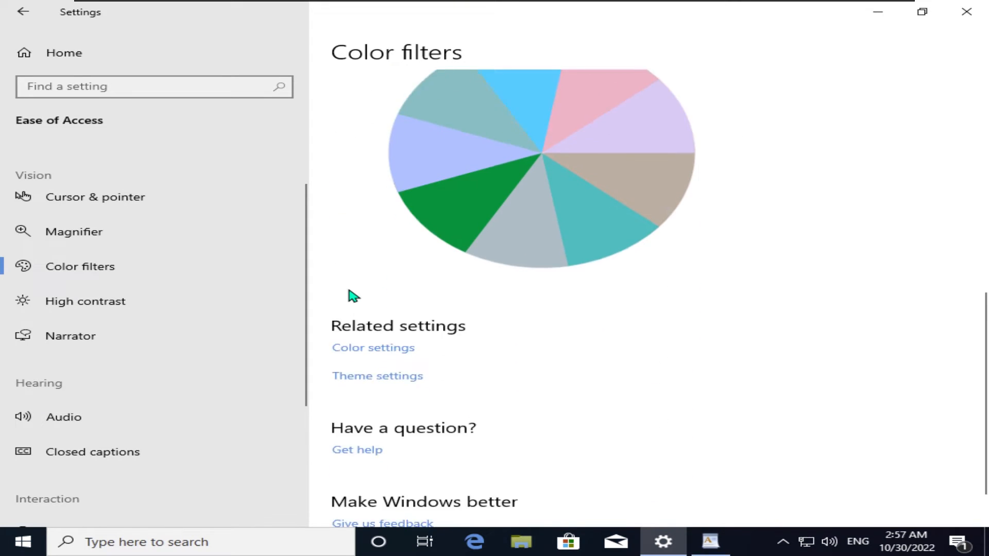
scroll(362, 275, "up", 10)
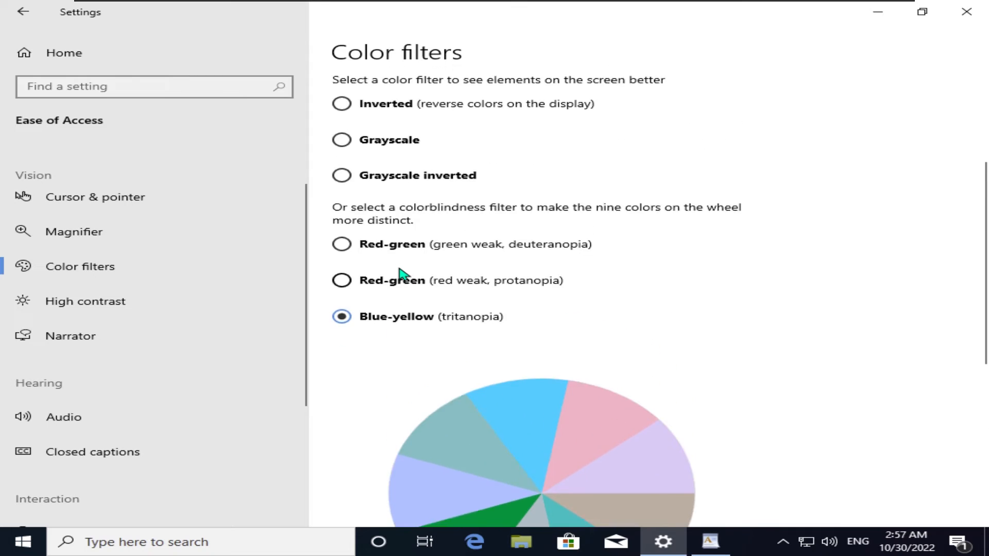
scroll(438, 239, "down", 5)
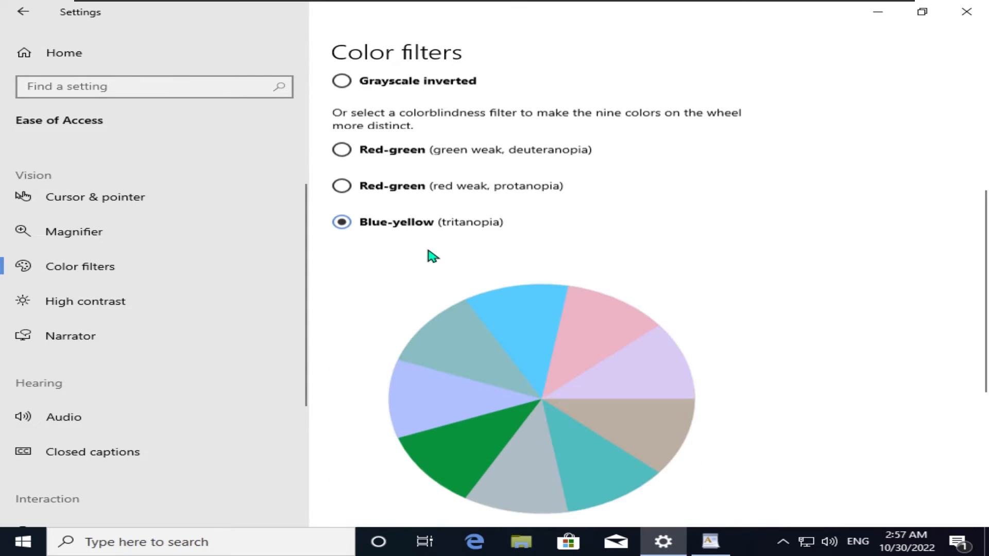
scroll(375, 261, "up", 1)
scroll(375, 263, "up", 1)
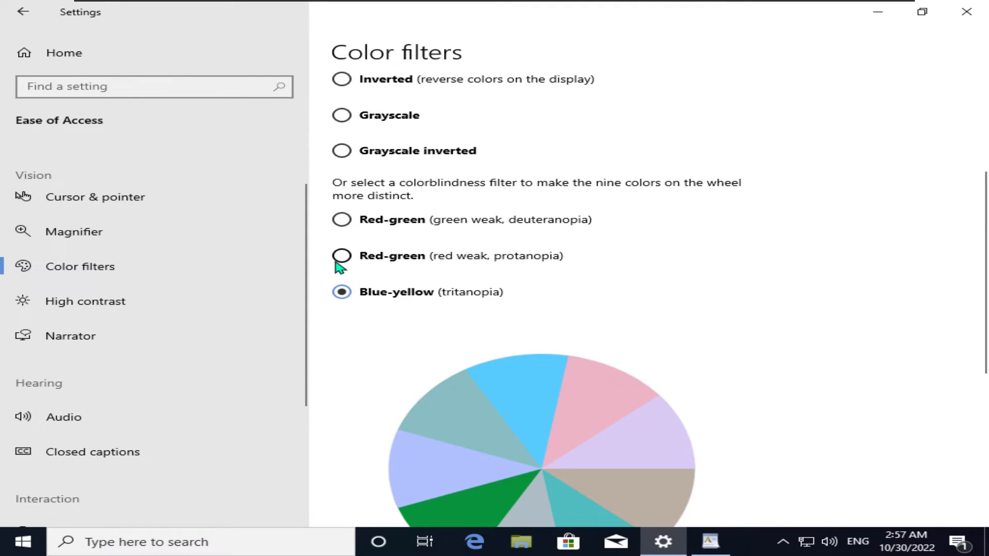
Step: Compare the protanopia and Blue-yellow filters on the color wheel again, and select Red-green (green weak, deuteranopia)
left_click(364, 262)
scroll(362, 264, "down", 3)
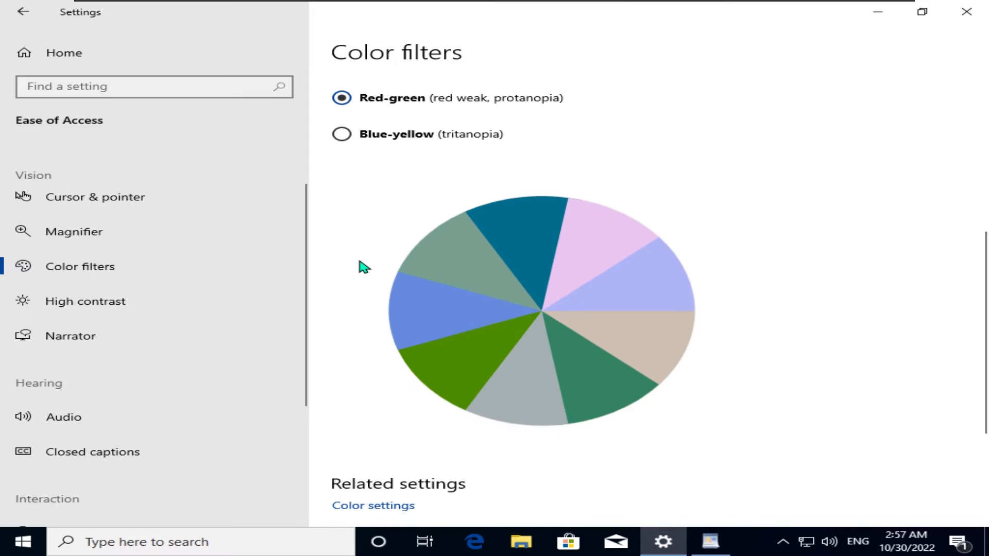
scroll(463, 278, "down", 3)
scroll(424, 267, "up", 6)
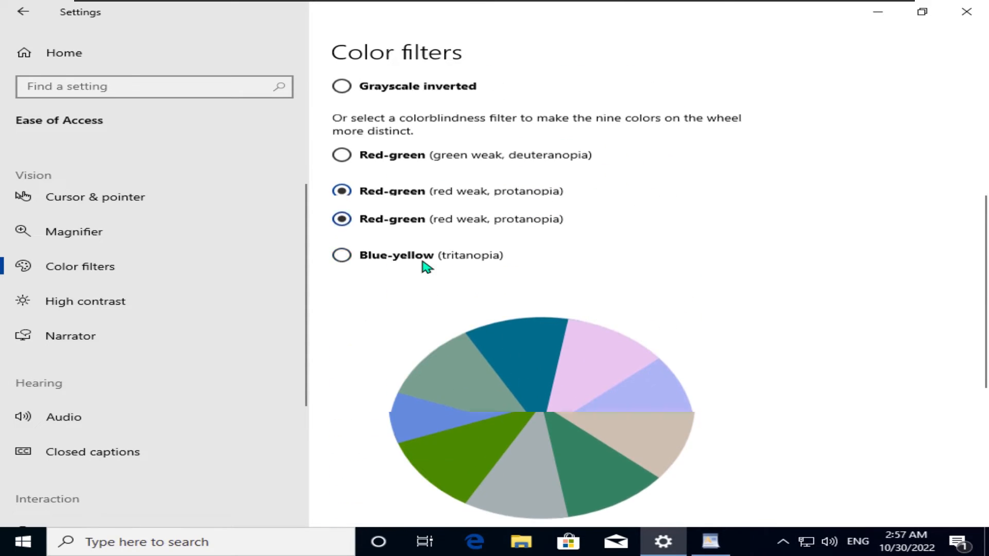
left_click(349, 296)
left_click(344, 220)
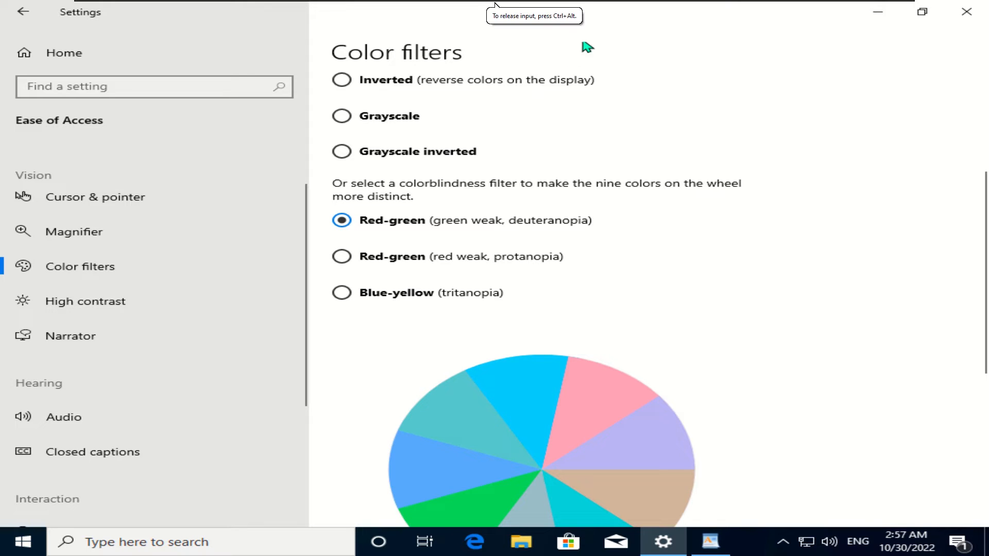
Step: Restore the Settings window to its smaller size, compare both Red-green filters against the desktop, and select Blue-yellow (tritanopia)
left_click_drag(612, 16, 479, 49)
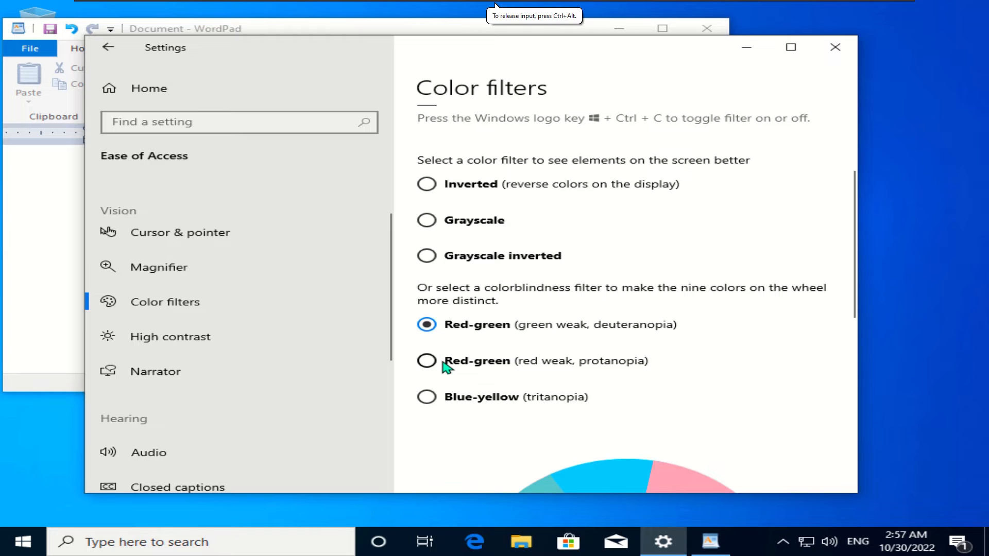
left_click(446, 366)
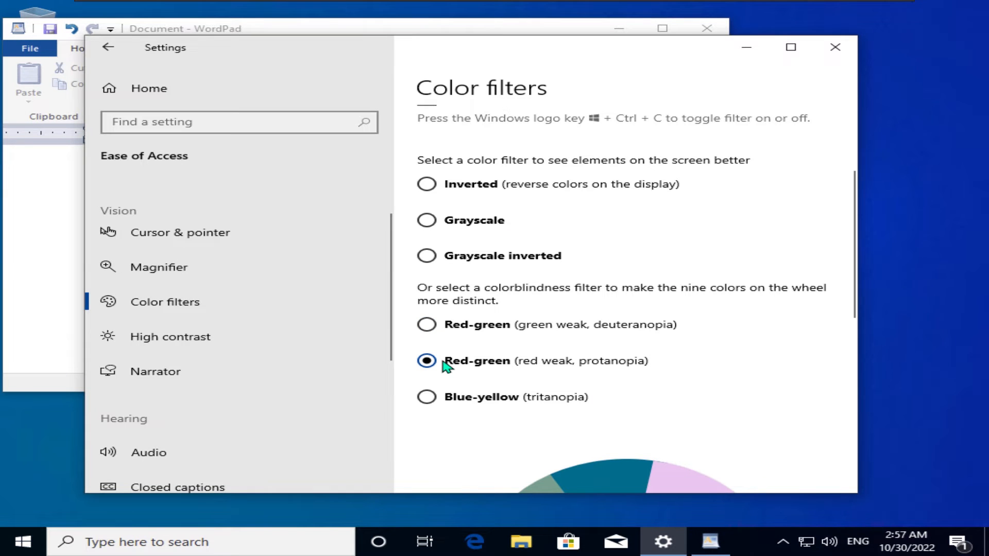
left_click(447, 327)
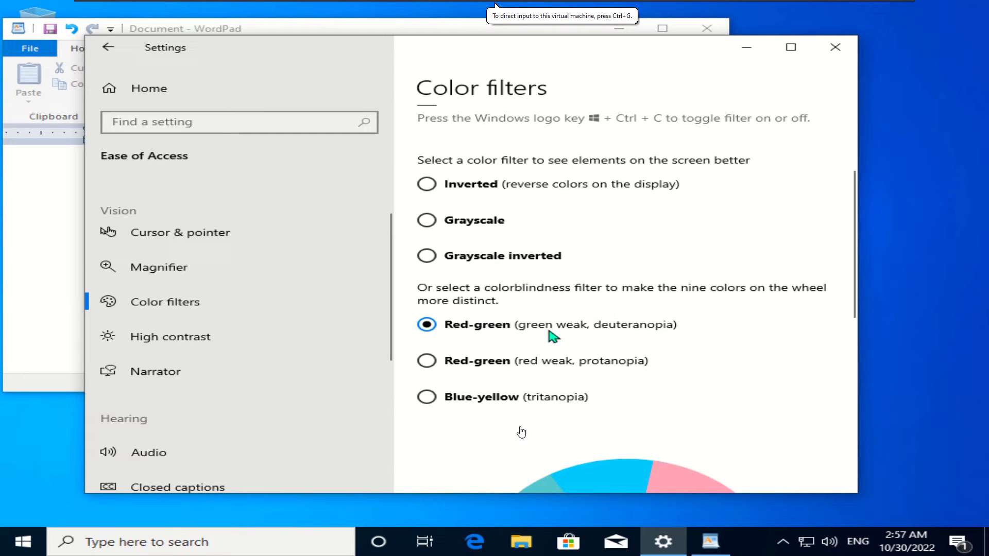
left_click(429, 398)
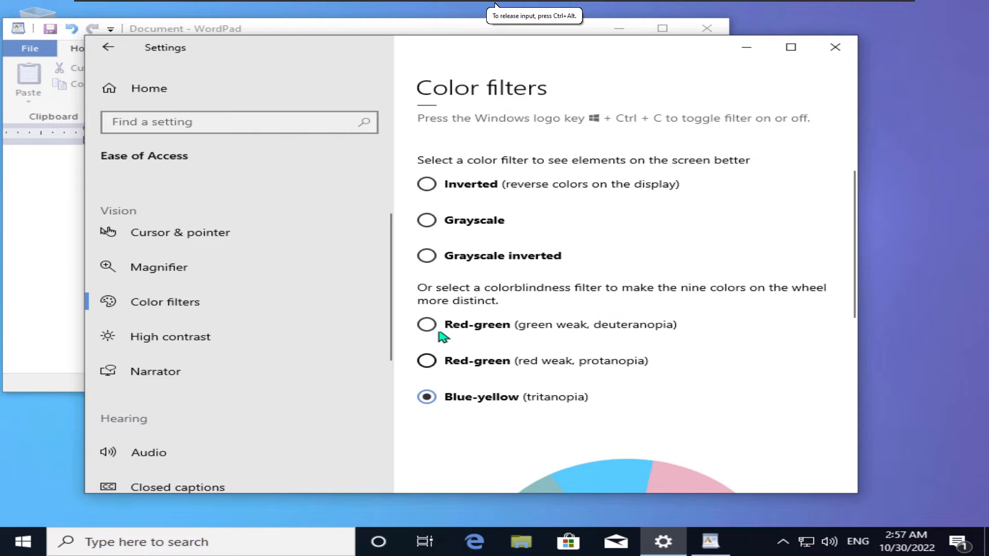
Step: Turn off the color filters
scroll(443, 346, "up", 2)
scroll(466, 337, "up", 2)
left_click(449, 236)
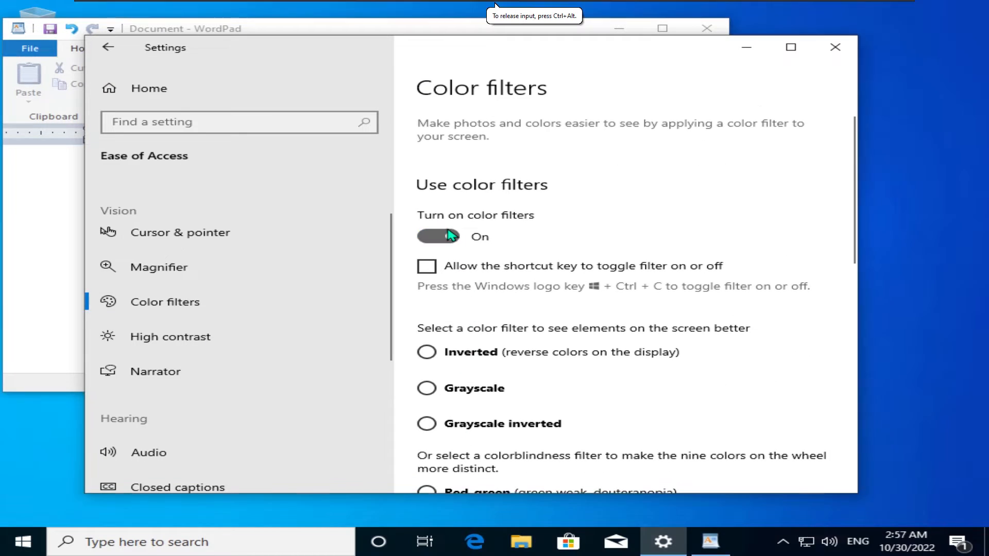
Step: Open the High contrast settings, turn on high contrast, and look through the theme and color options
left_click(234, 346)
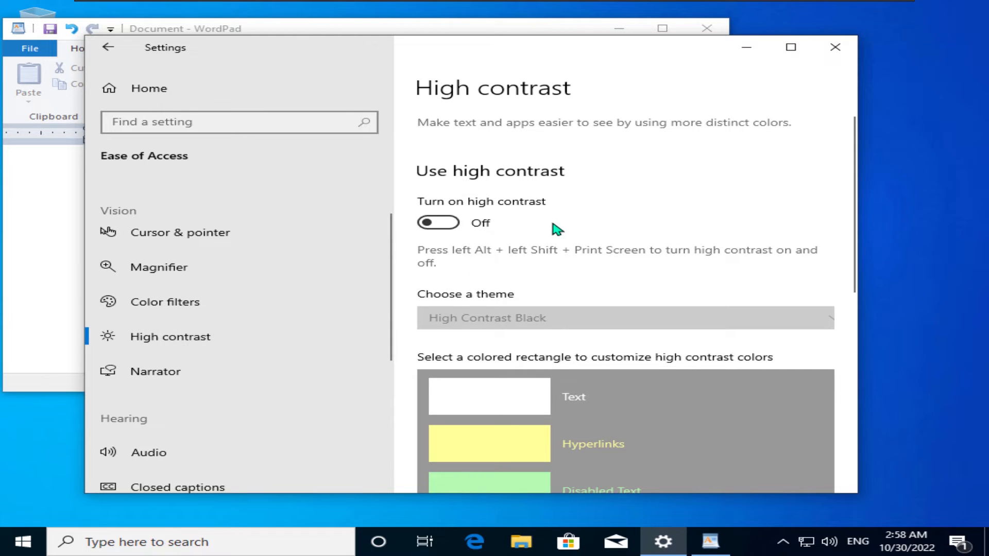
left_click(458, 216)
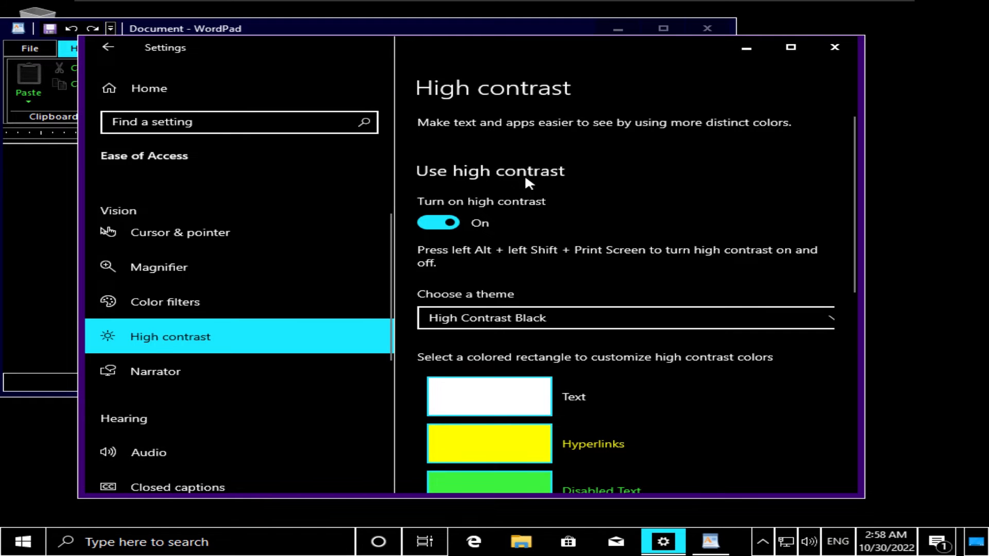
scroll(634, 175, "down", 3)
scroll(674, 180, "up", 3)
scroll(453, 188, "down", 3)
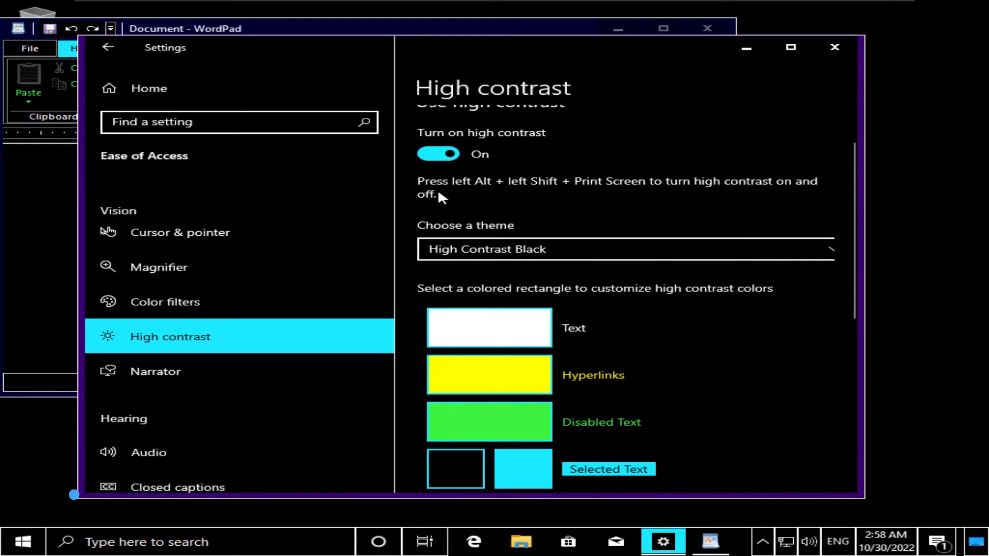
scroll(592, 195, "down", 2)
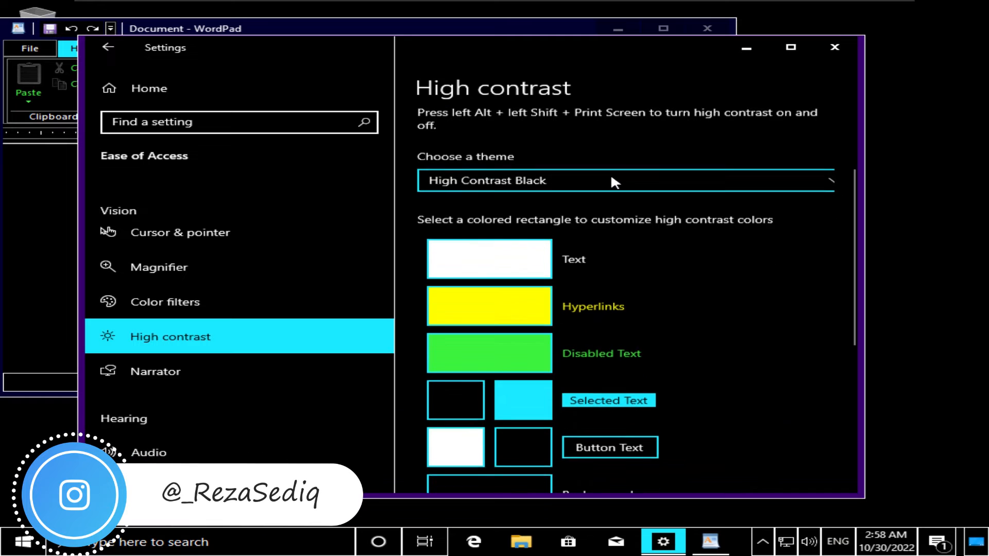
Step: Try the High Contrast #2 and High Contrast White themes, and switch back to High Contrast Black
left_click(459, 184)
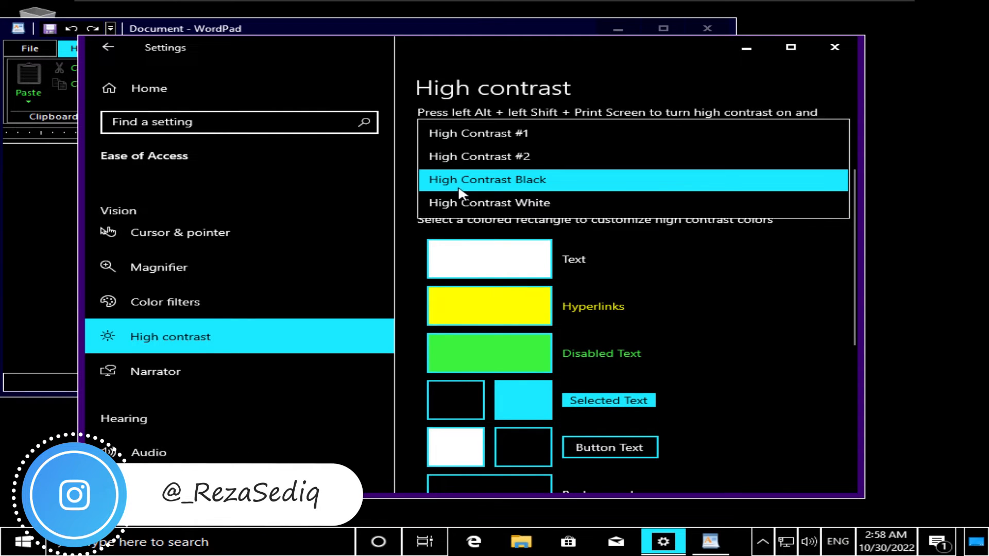
left_click(463, 157)
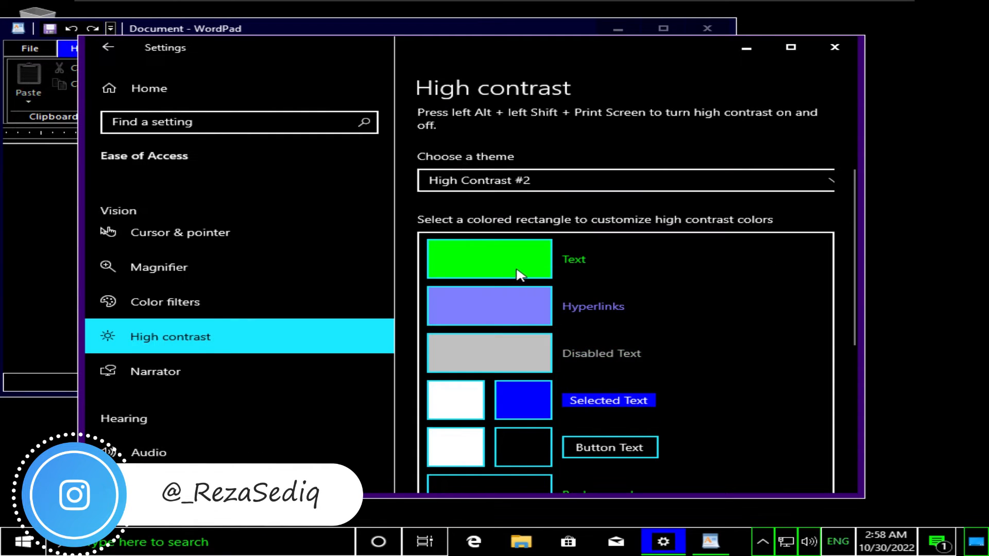
left_click(501, 184)
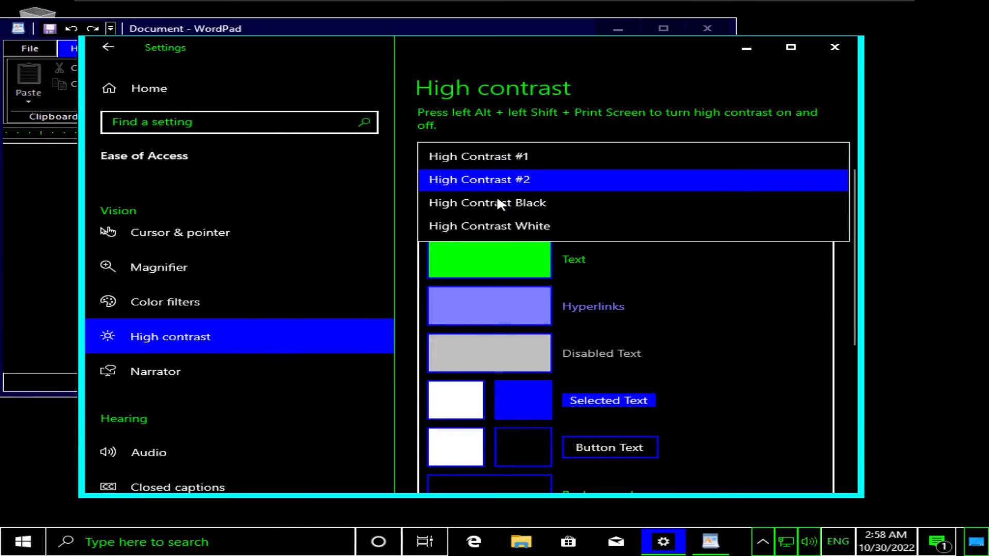
left_click(489, 224)
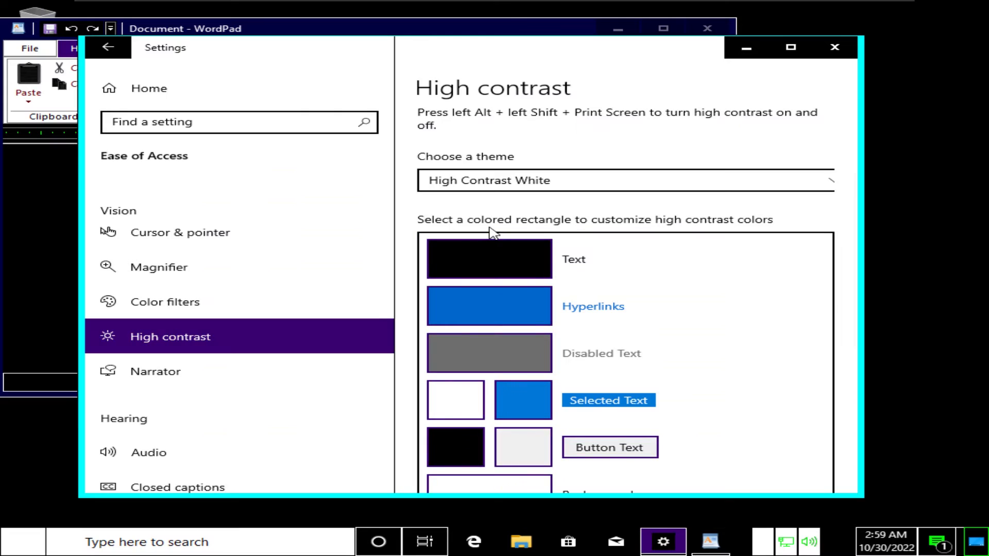
left_click(492, 180)
left_click(504, 156)
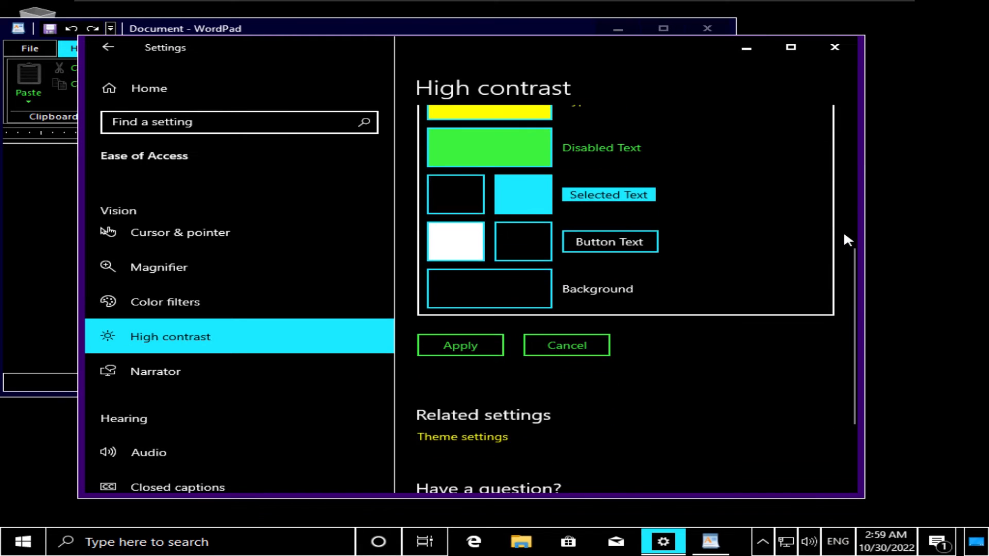
Step: Review the High Contrast Black color options, and open the button background color picker and cancel it
scroll(844, 234, "up", 2)
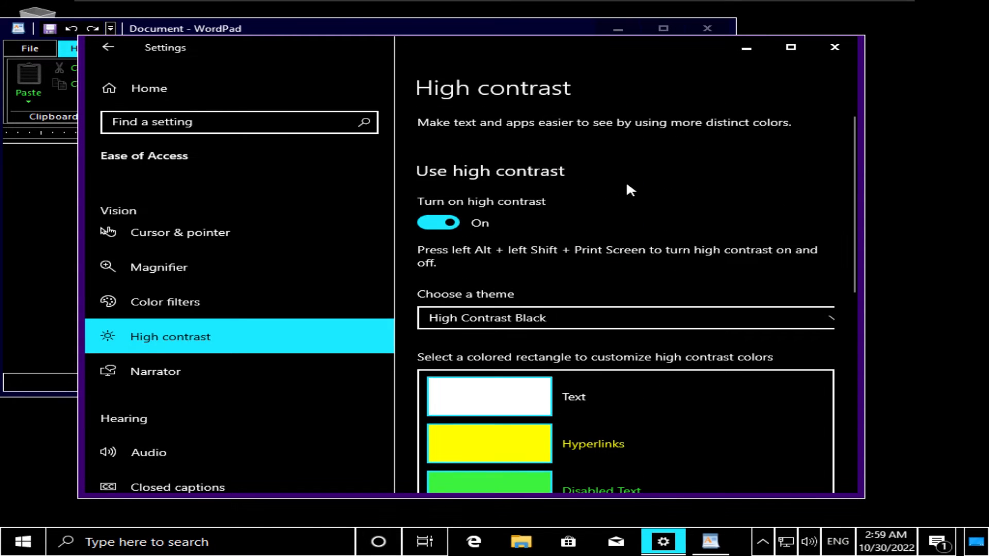
scroll(626, 180, "down", 5)
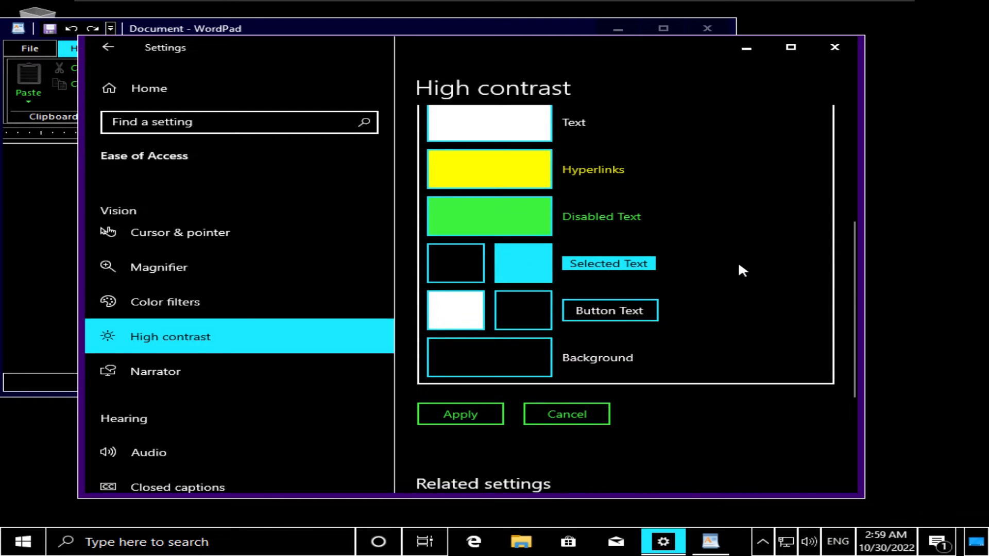
left_click(520, 267)
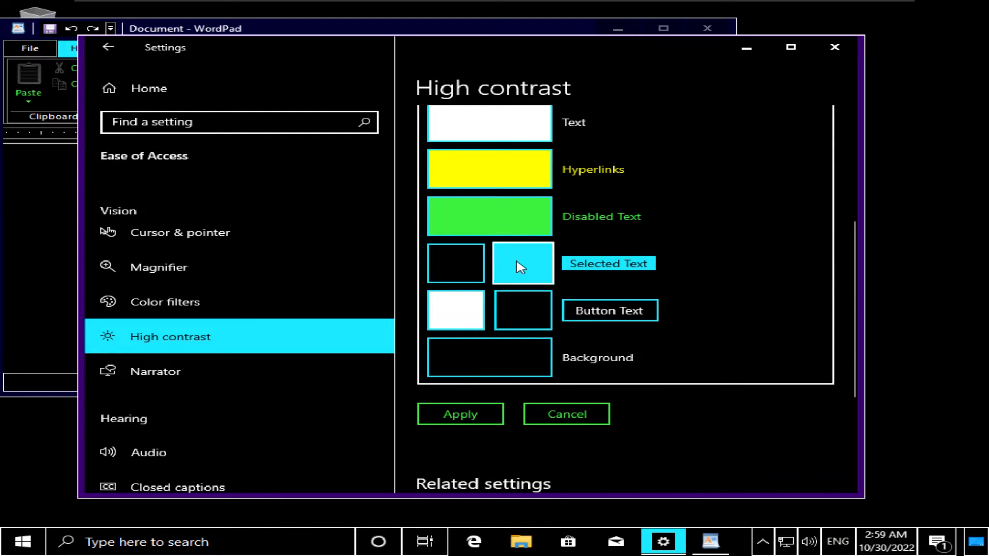
left_click(402, 458)
left_click(530, 299)
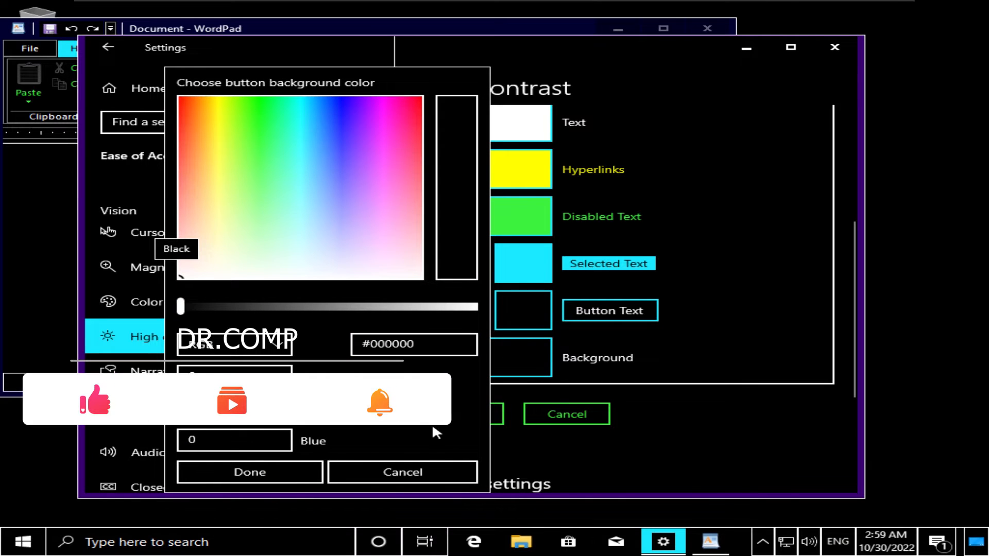
left_click(433, 471)
Step: View the related Theme settings, return to the High contrast settings, and turn off high contrast
scroll(592, 344, "down", 5)
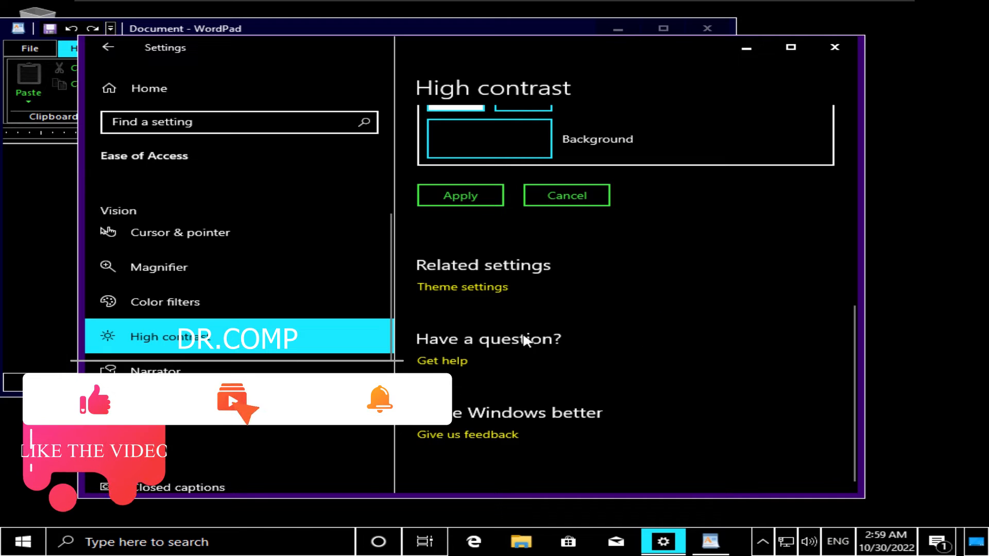
left_click(453, 286)
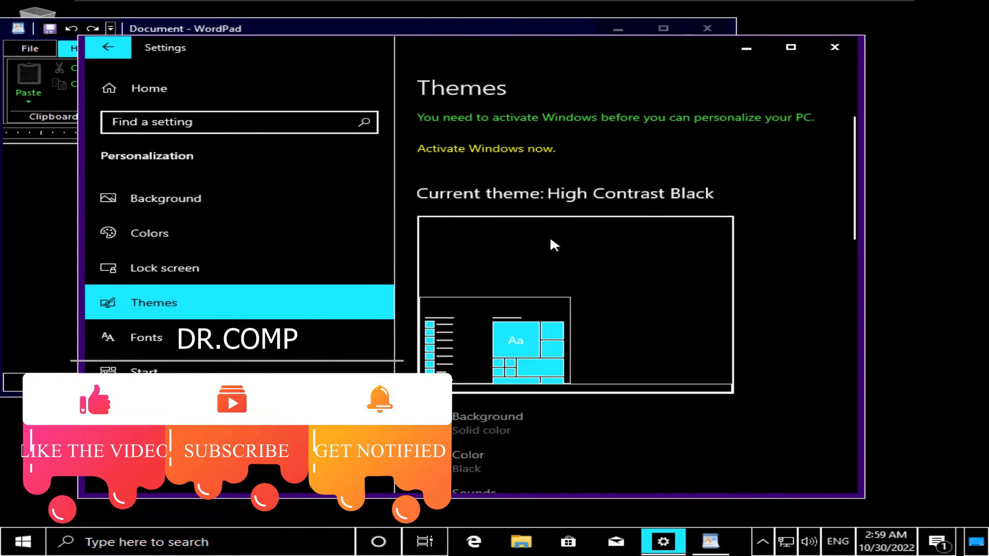
left_click(109, 47)
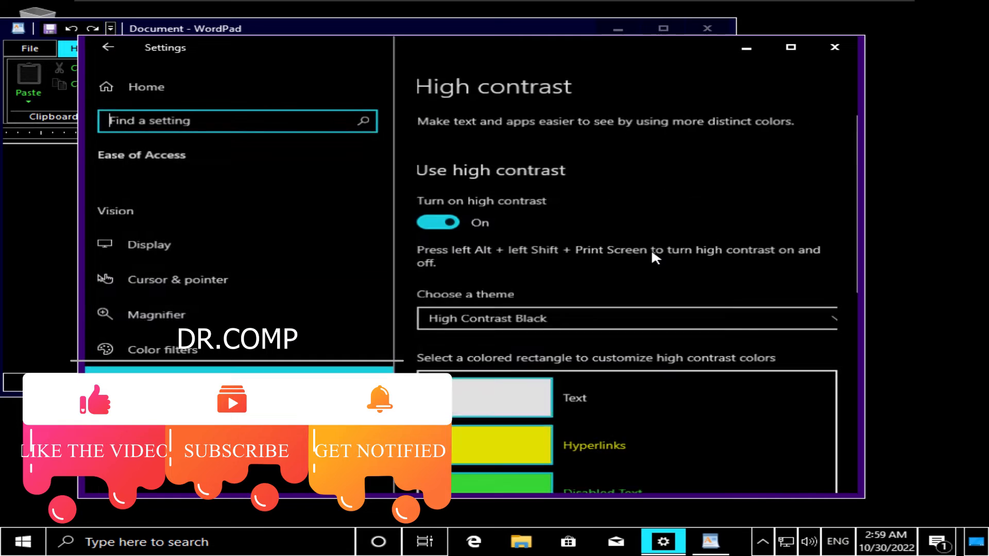
left_click(434, 224)
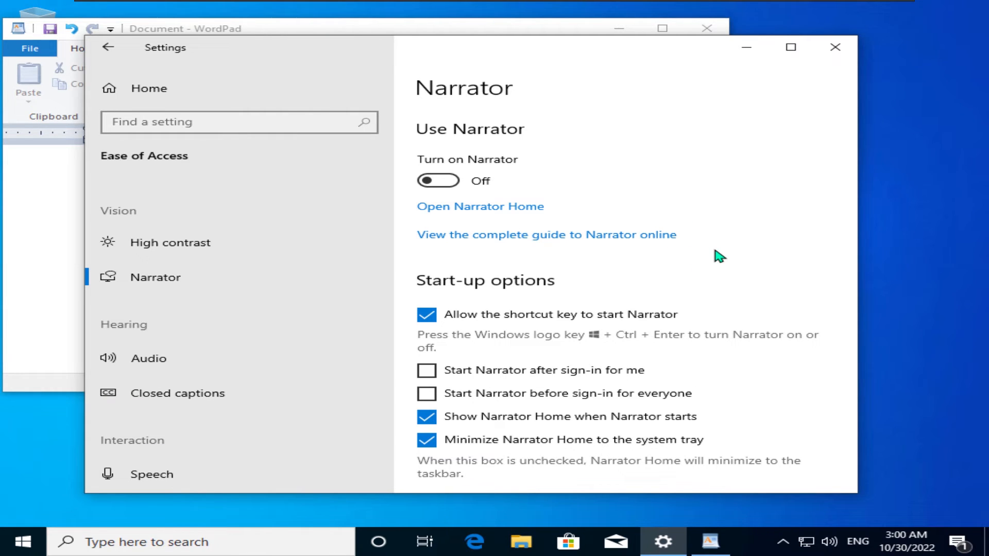
Step: Review Narrator's start-up and voice options, including the list of available voices, and return to the Use Narrator section
scroll(720, 256, "down", 3)
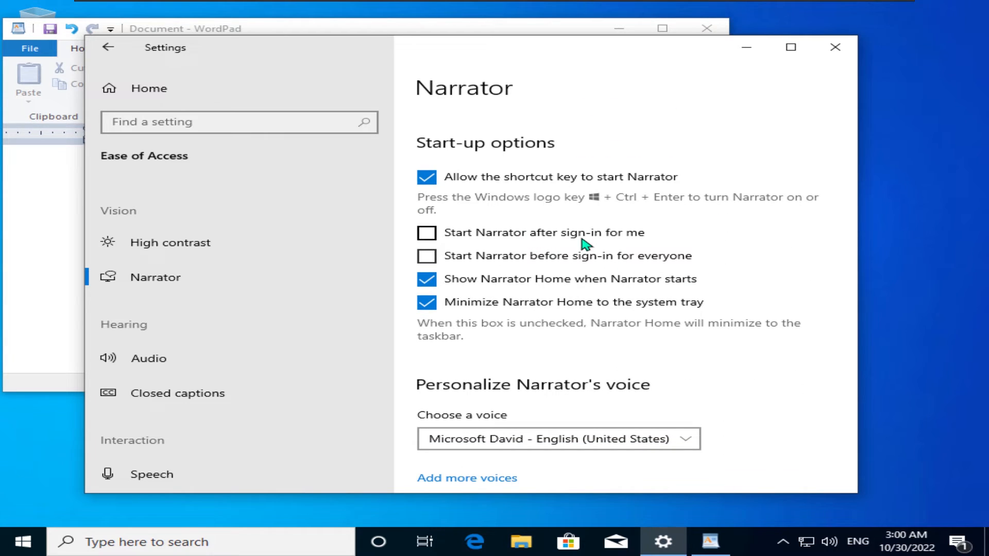
scroll(620, 326, "down", 3)
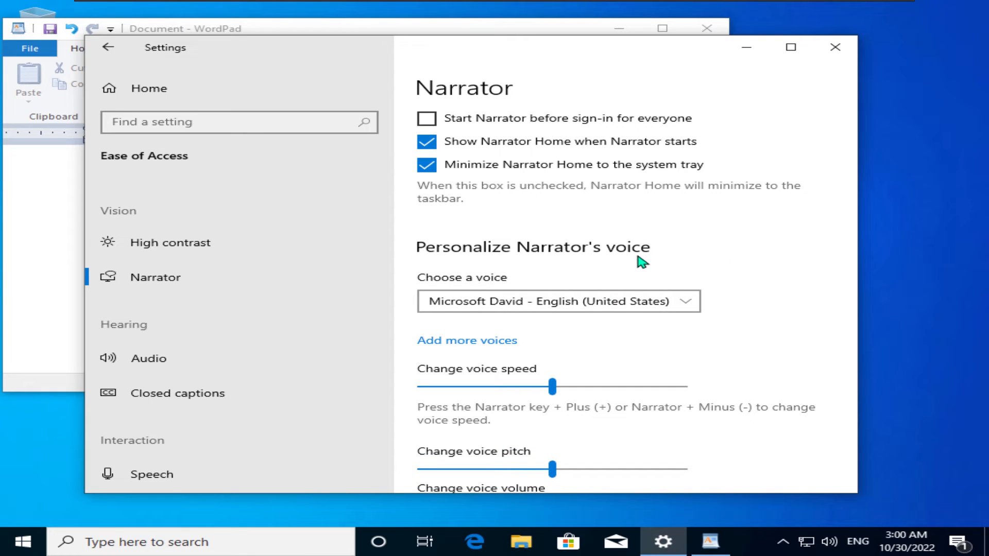
left_click(580, 309)
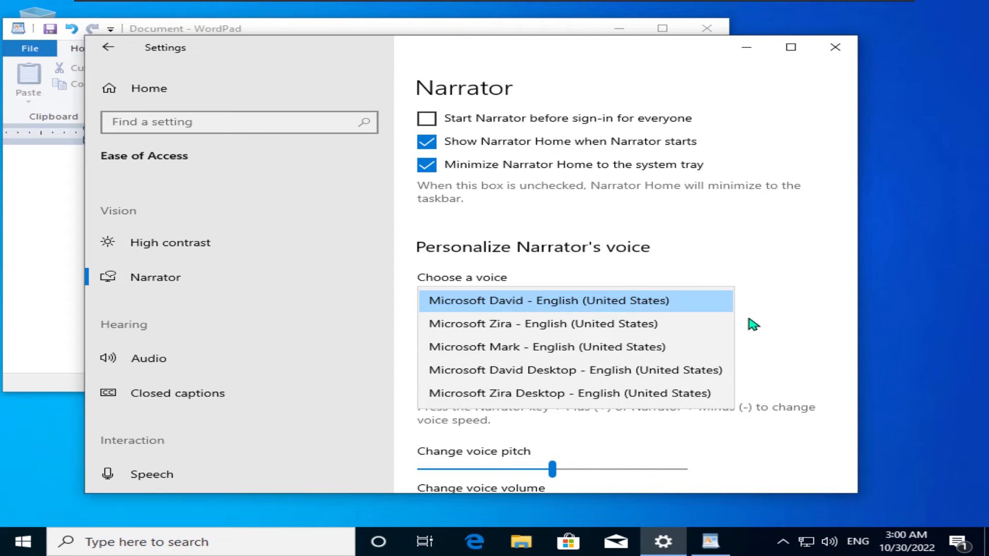
left_click(788, 308)
scroll(786, 309, "up", 6)
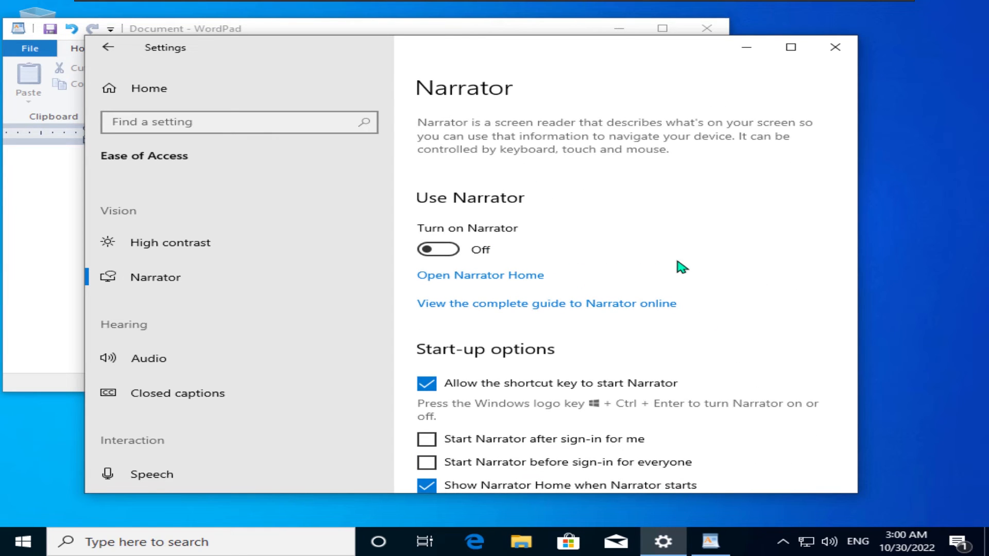
Step: Turn on Narrator, acknowledge the keyboard changes notice, close Narrator Home, and turn Narrator off again
left_click(438, 251)
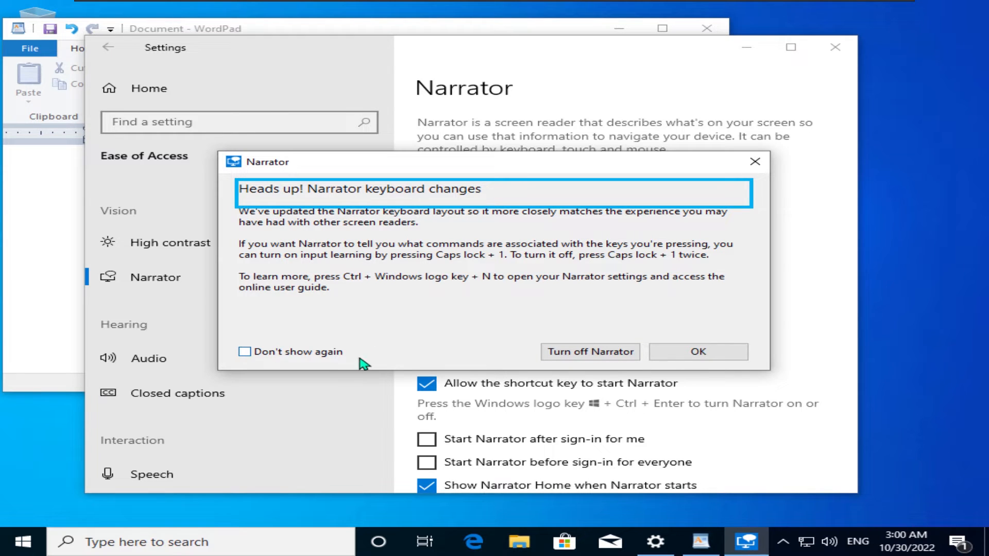
left_click(678, 359)
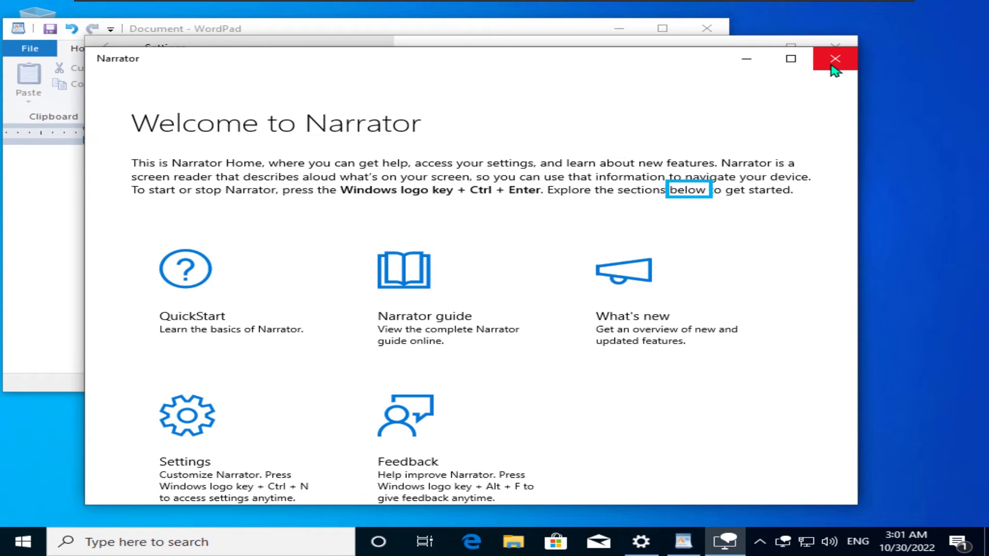
left_click(832, 66)
left_click(452, 251)
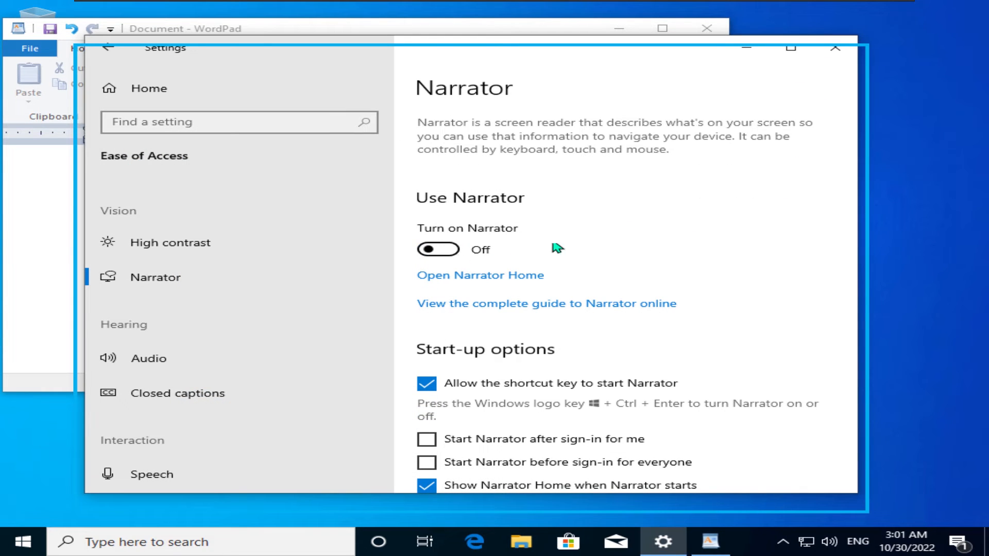
Step: Look through the remaining Narrator settings, including the typing feedback, keyboard, Narrator cursor and braille options
scroll(672, 235, "down", 5)
scroll(715, 273, "down", 10)
scroll(796, 283, "down", 12)
scroll(796, 290, "down", 4)
scroll(795, 284, "up", 8)
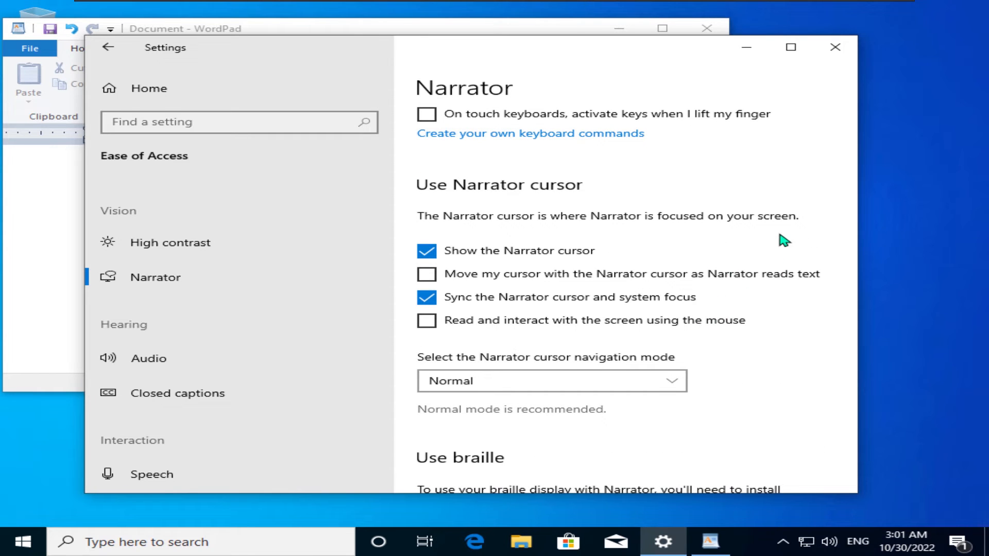
scroll(687, 292, "up", 10)
scroll(739, 304, "up", 1)
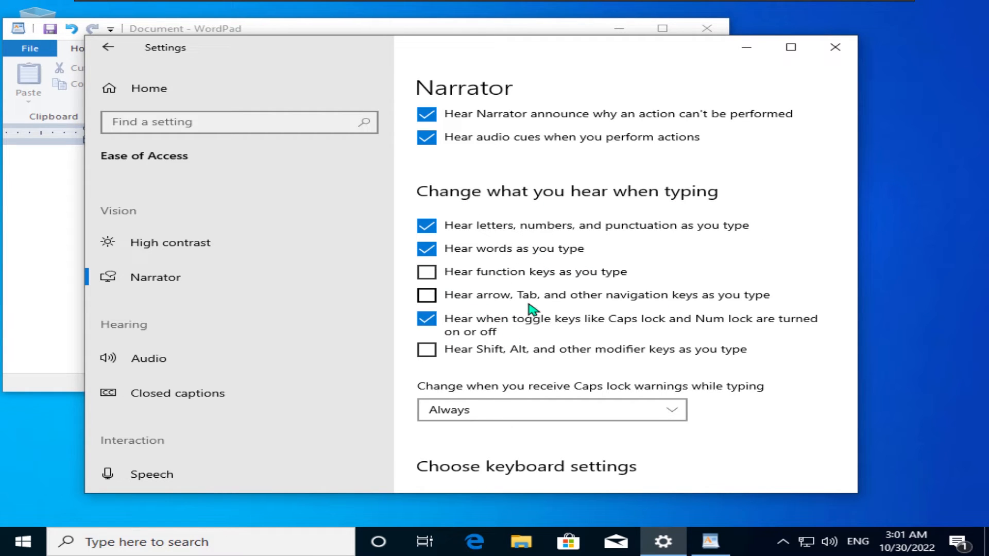
scroll(768, 268, "up", 15)
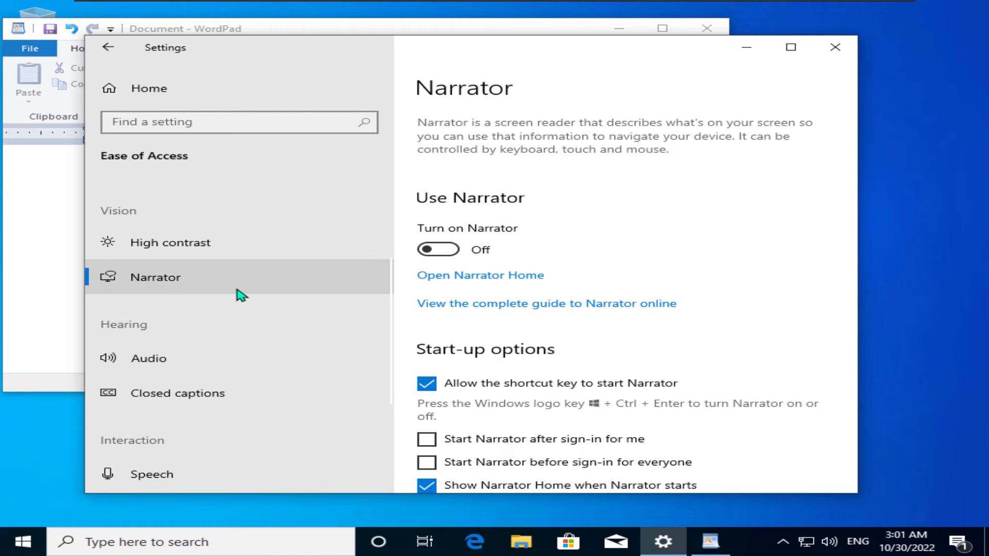
Step: Open the Ease of Access Audio settings, review the linked Sound page for other sound settings, and return to Audio
scroll(238, 294, "down", 1)
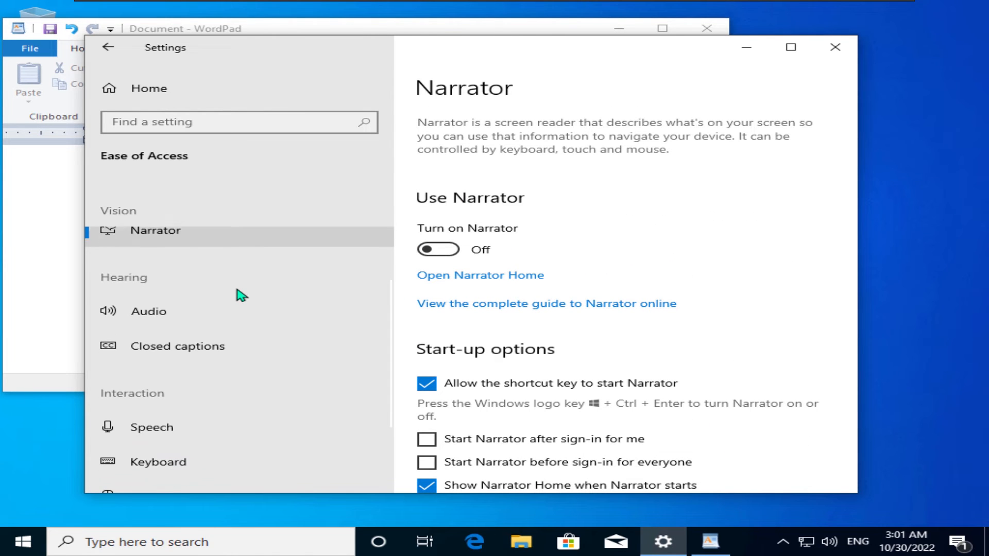
left_click(201, 325)
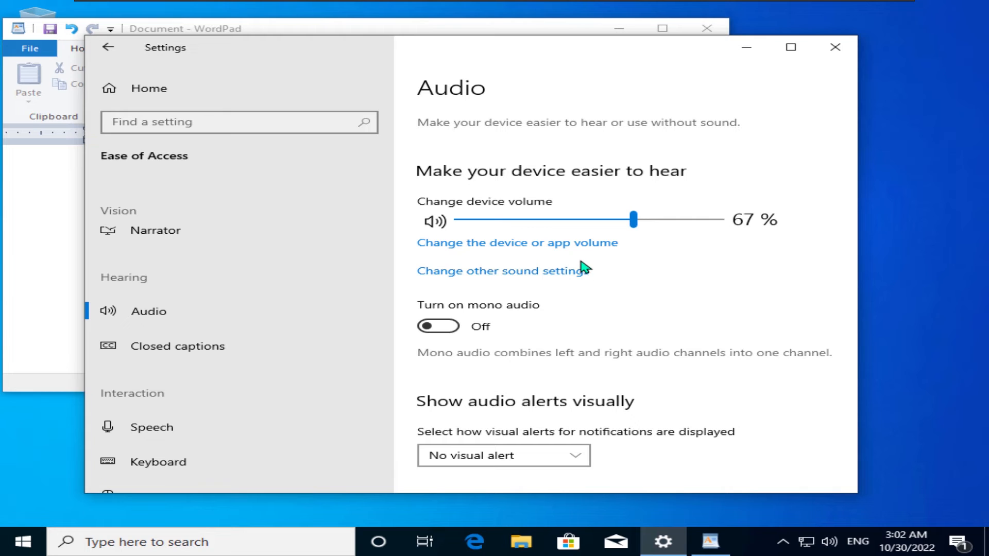
left_click(457, 238)
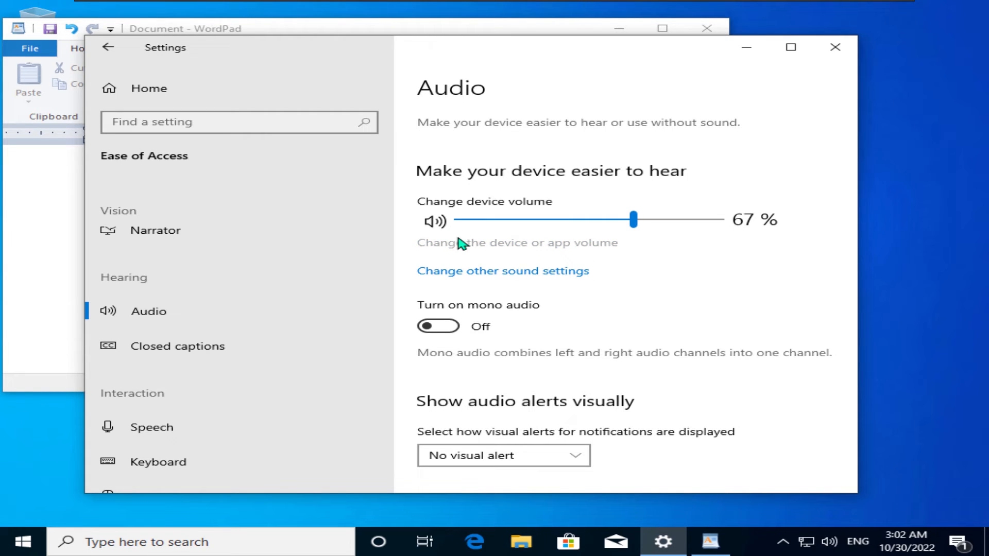
left_click(457, 272)
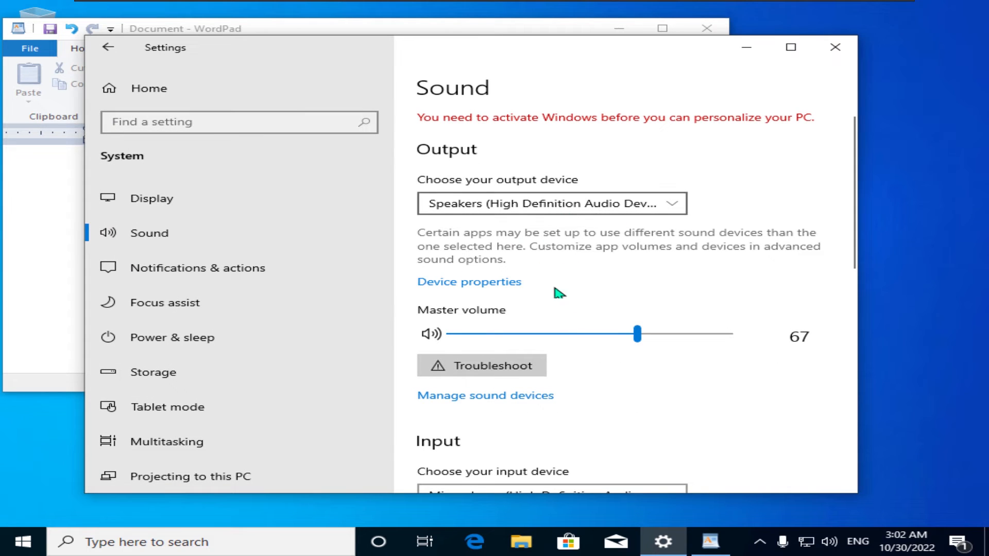
scroll(567, 319, "down", 10)
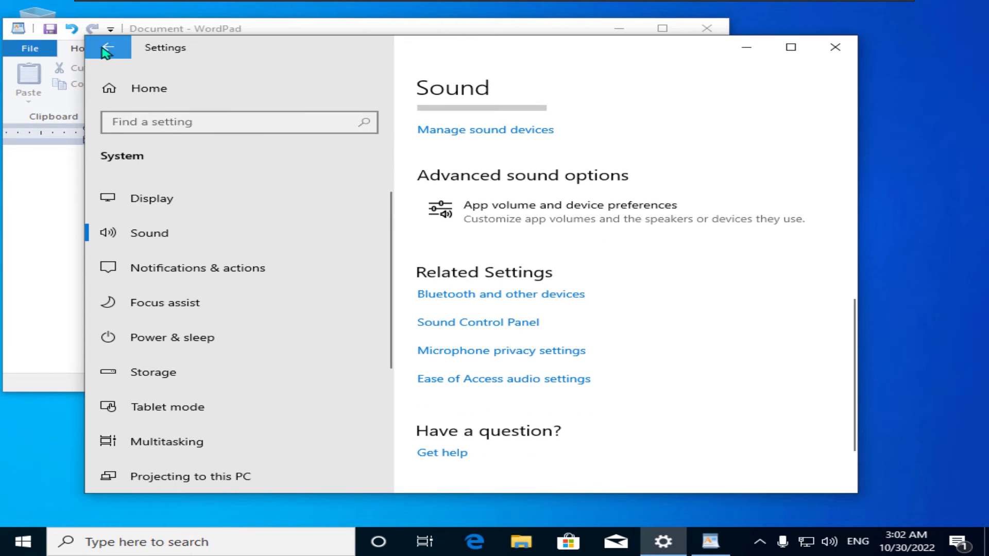
left_click(108, 47)
Step: Examine the options for displaying notification alerts visually, keeping No visual alert selected, and view the rest of the Audio settings
scroll(685, 250, "down", 5)
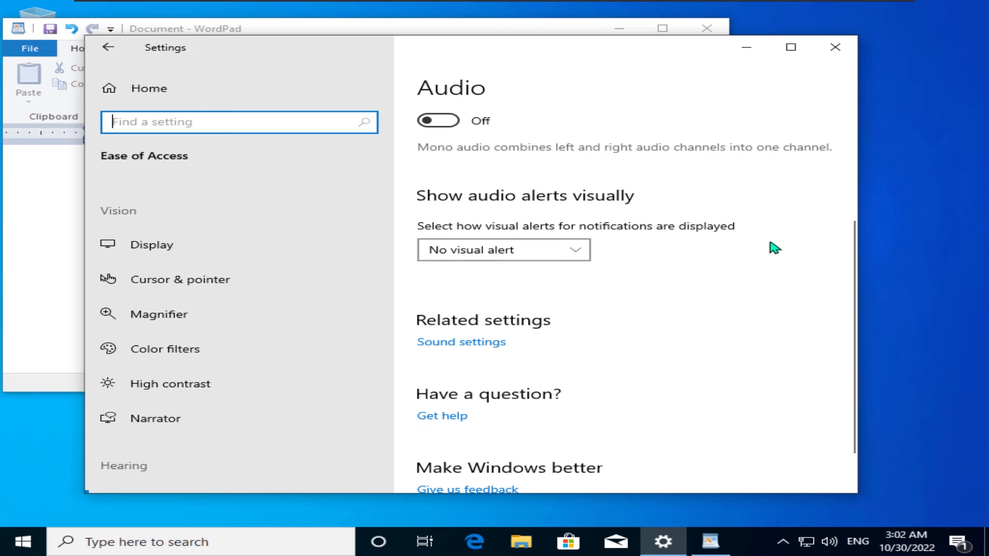
left_click(565, 251)
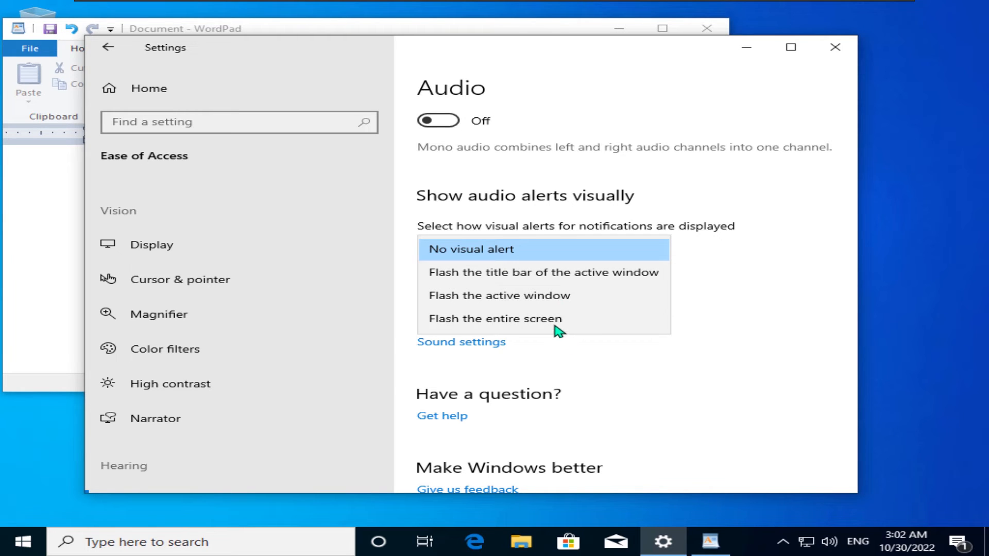
left_click(802, 367)
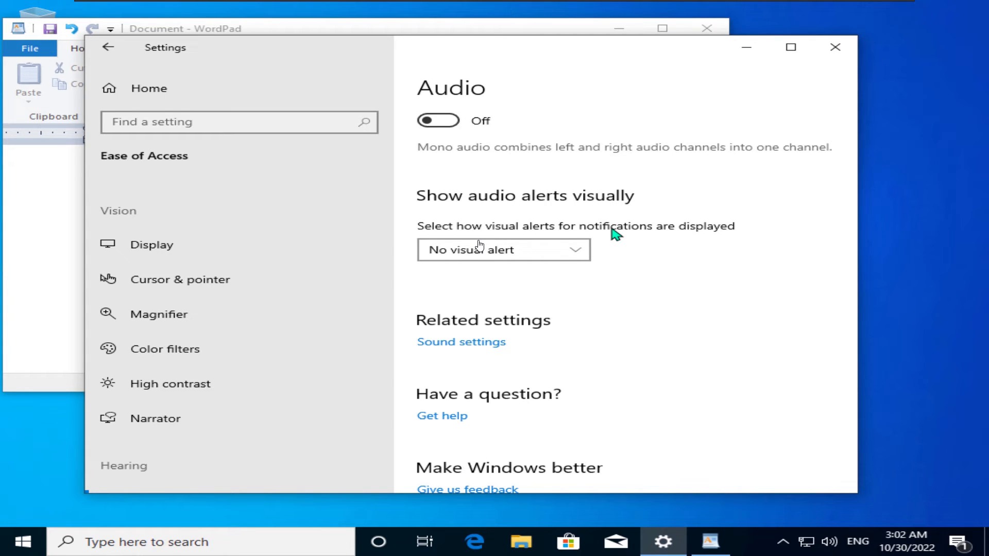
left_click(474, 258)
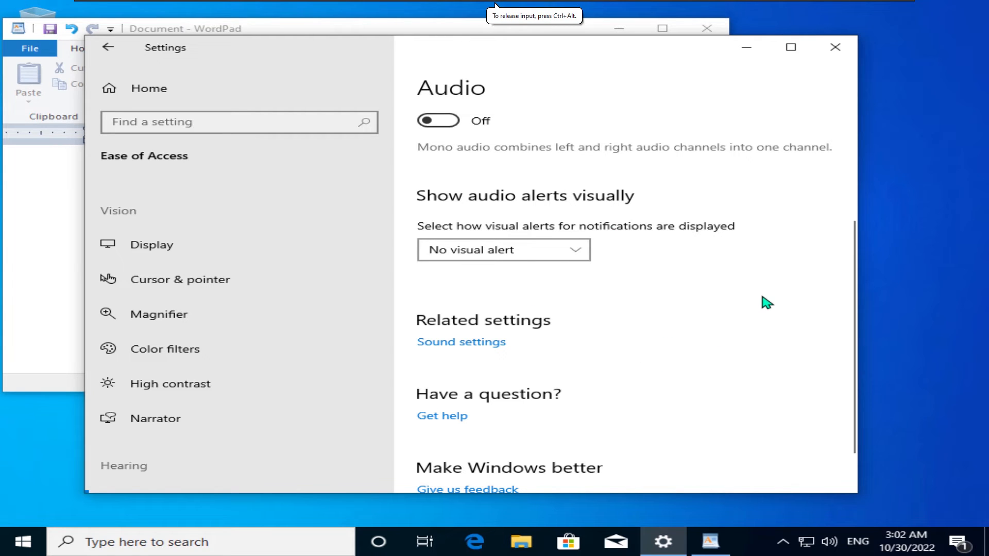
scroll(766, 302, "down", 2)
scroll(221, 309, "down", 3)
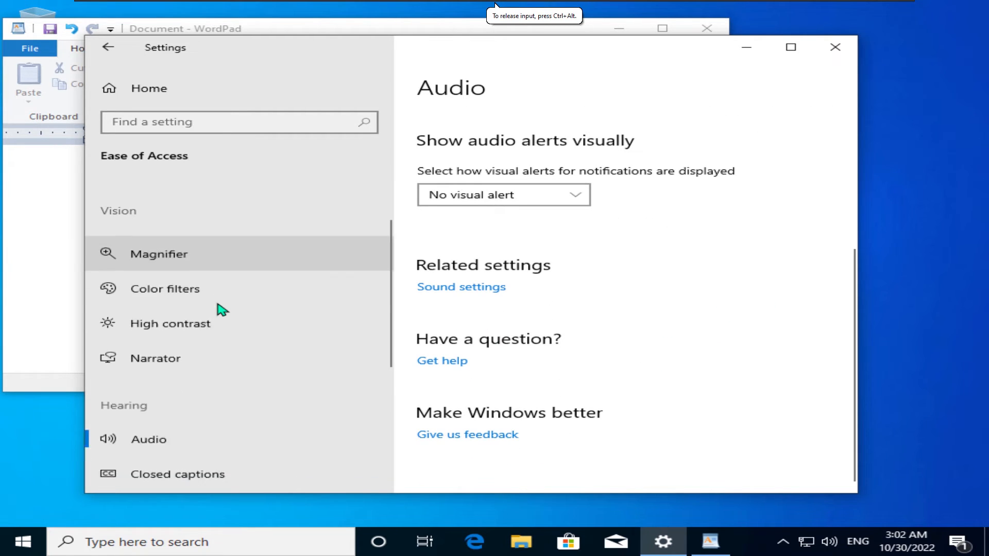
Step: Open the Closed captions settings and review the caption font and caption background options
left_click(253, 348)
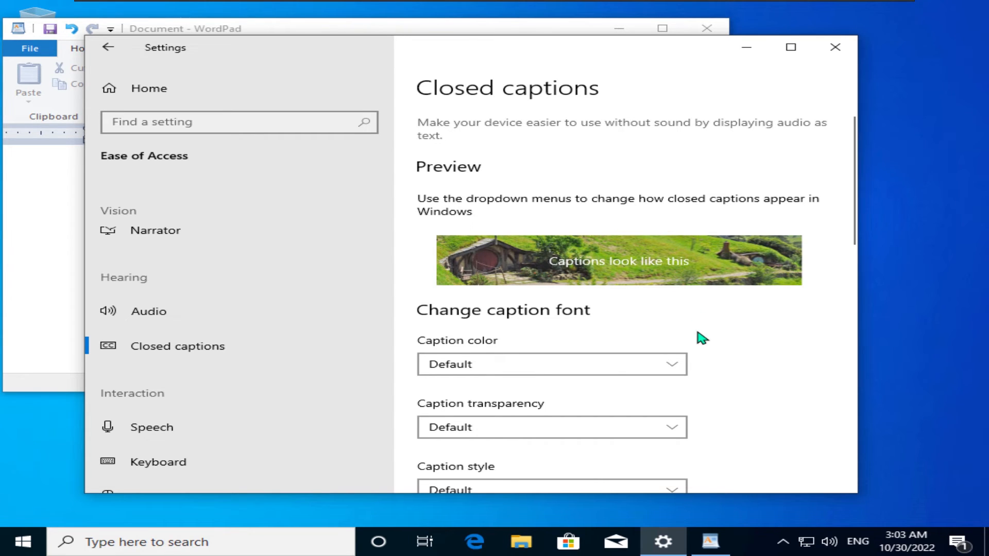
scroll(690, 355, "down", 3)
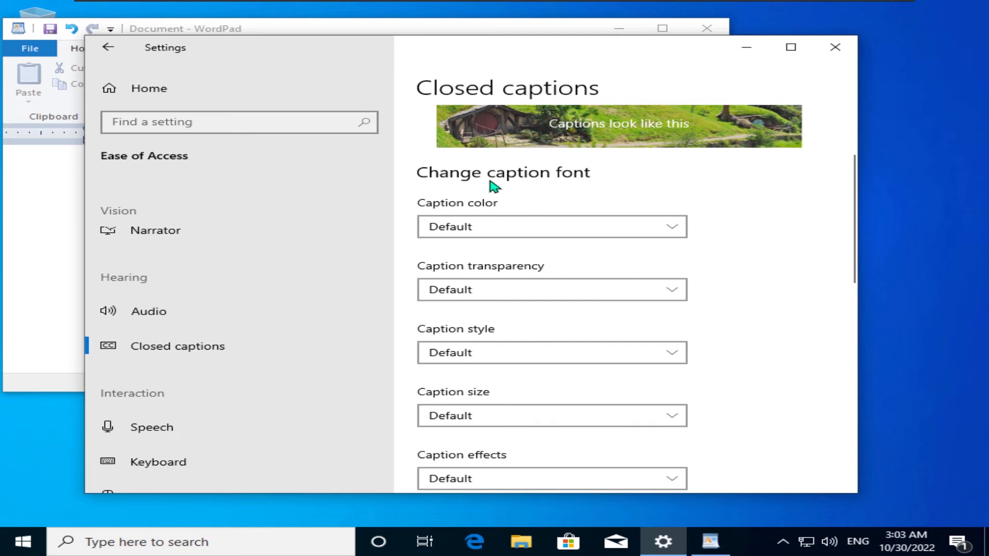
scroll(479, 206, "down", 5)
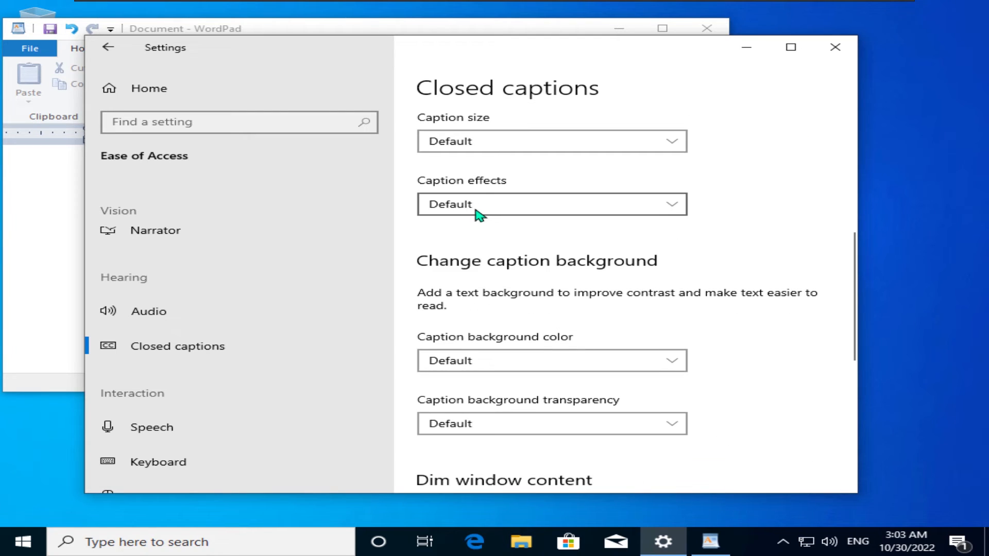
Step: Open the Speech settings, try dictation in the WordPad document, and follow the prompt to turn on online speech recognition
left_click(190, 427)
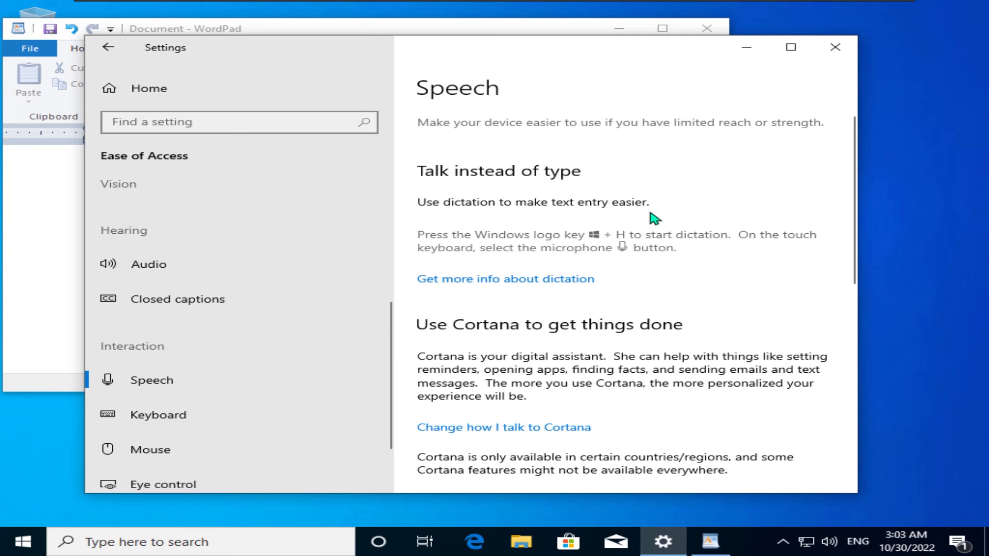
key("super+h")
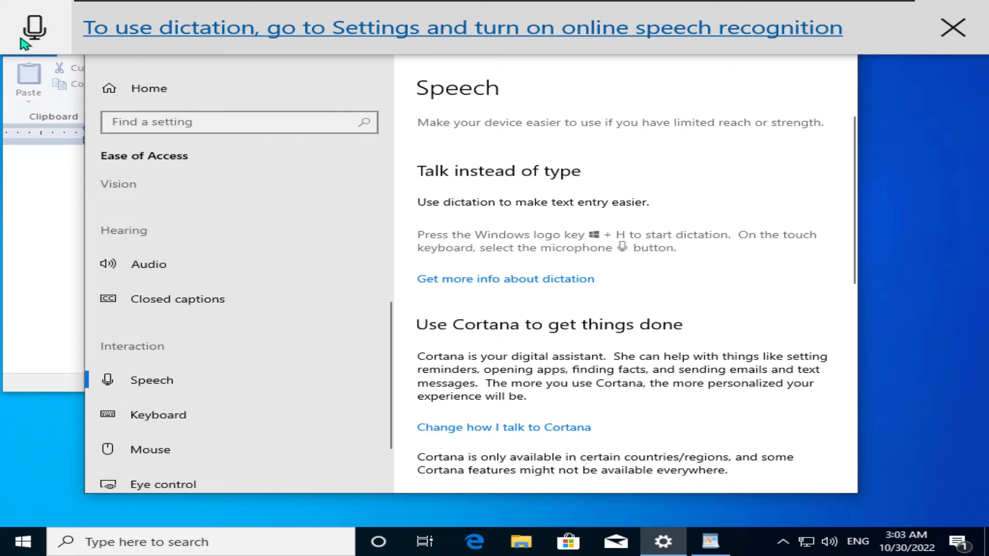
left_click(13, 232)
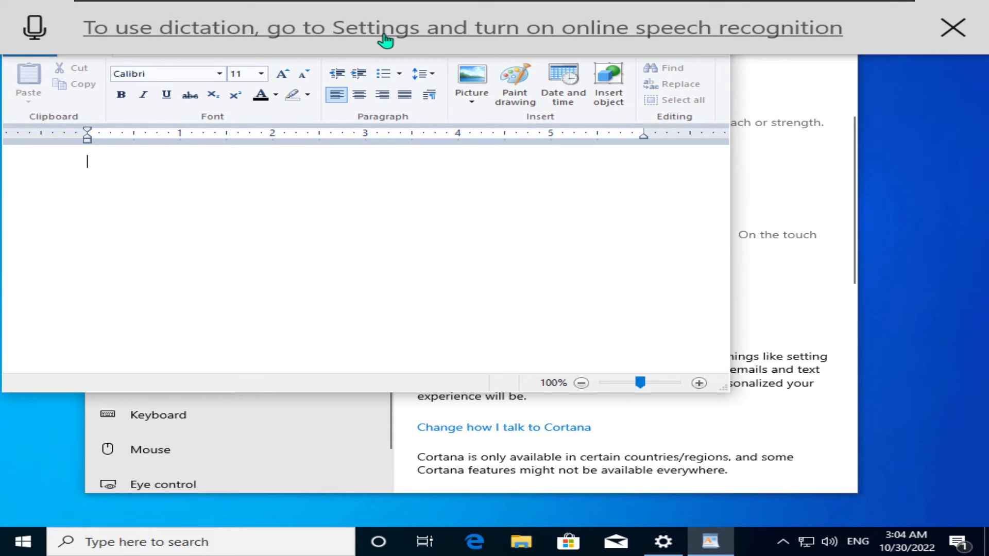
left_click(618, 33)
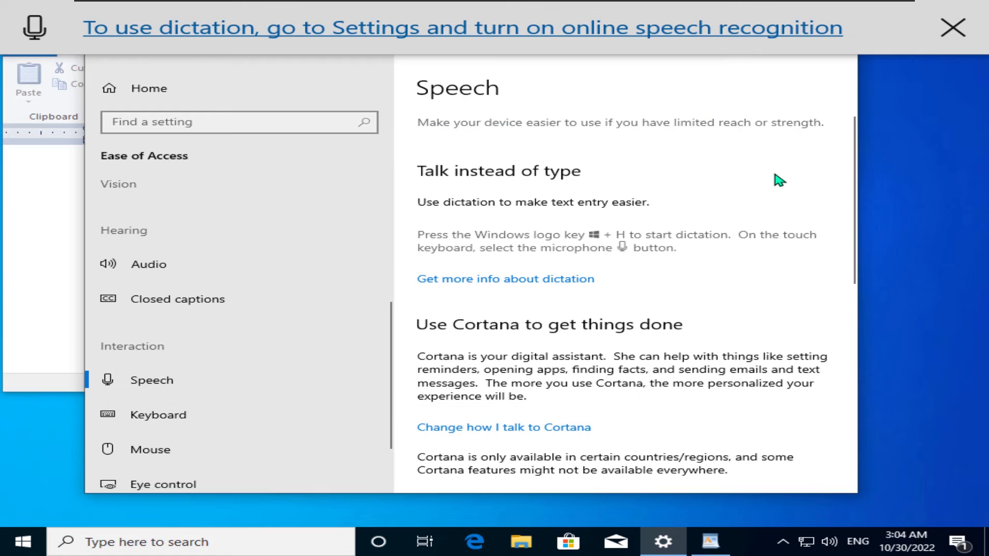
Step: Turn on Speech Recognition for dictating text and controlling the device by voice
scroll(467, 266, "down", 5)
left_click(443, 278)
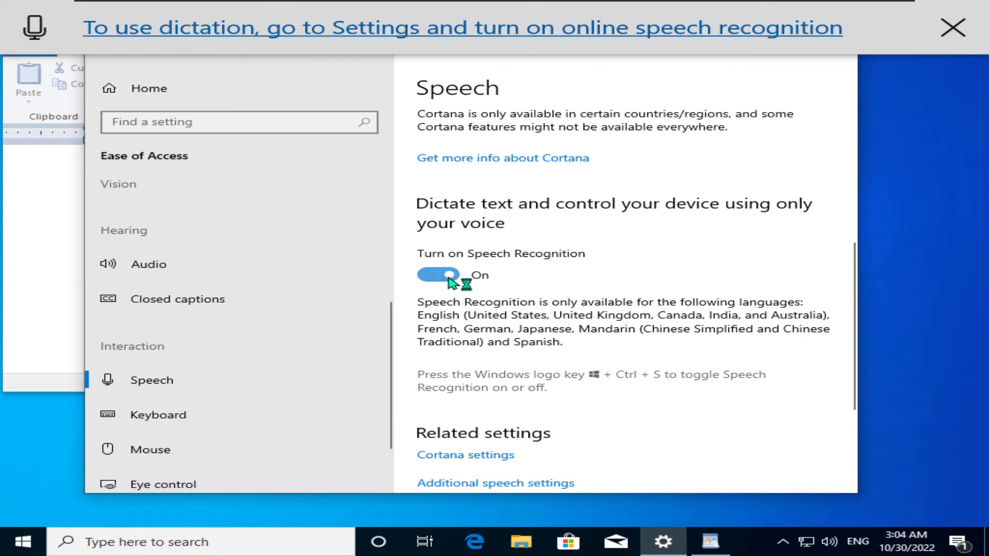
scroll(674, 266, "down", 4)
scroll(677, 265, "up", 9)
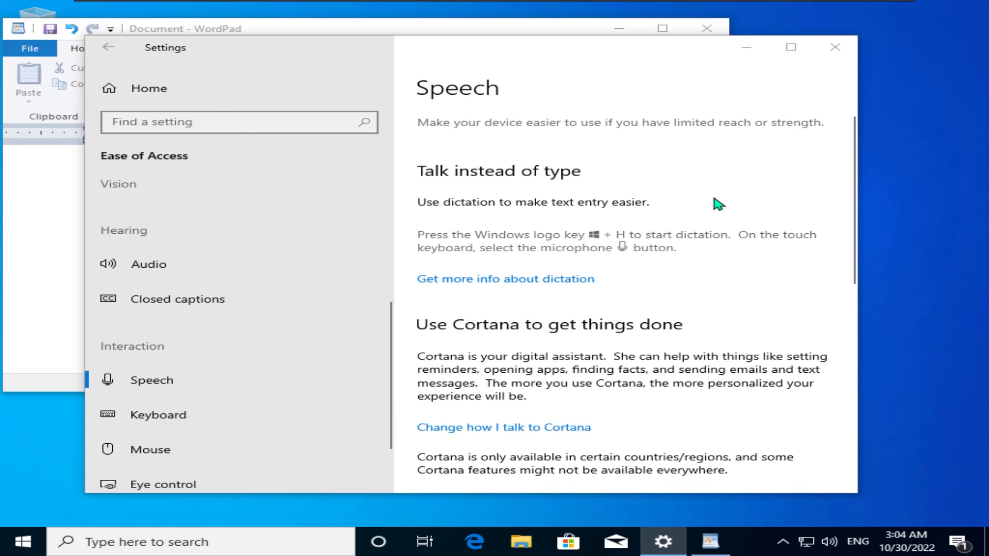
Step: Go through the Speech Recognition setup with Headset Microphone, try the microphone volume test, and cancel the setup
left_click(679, 450)
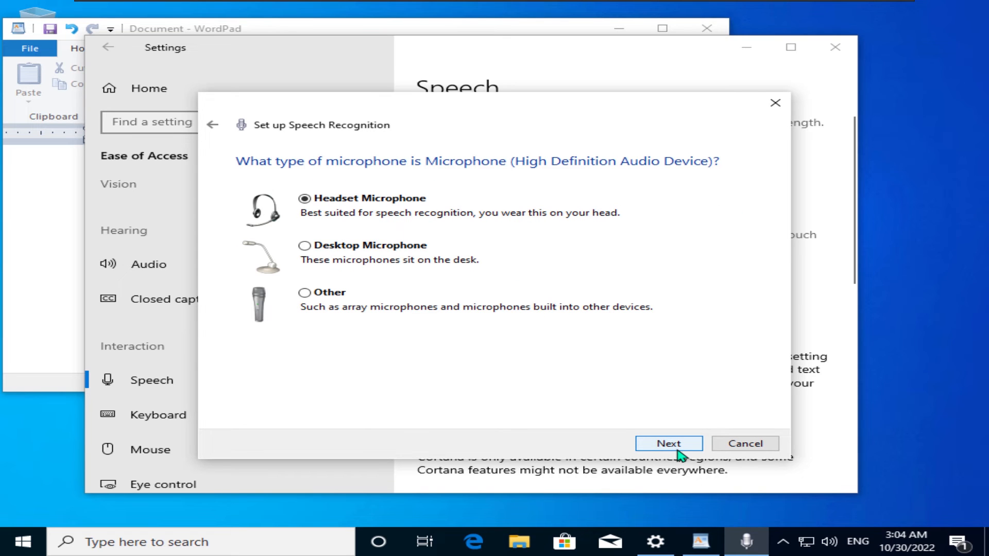
left_click(679, 444)
left_click(679, 444)
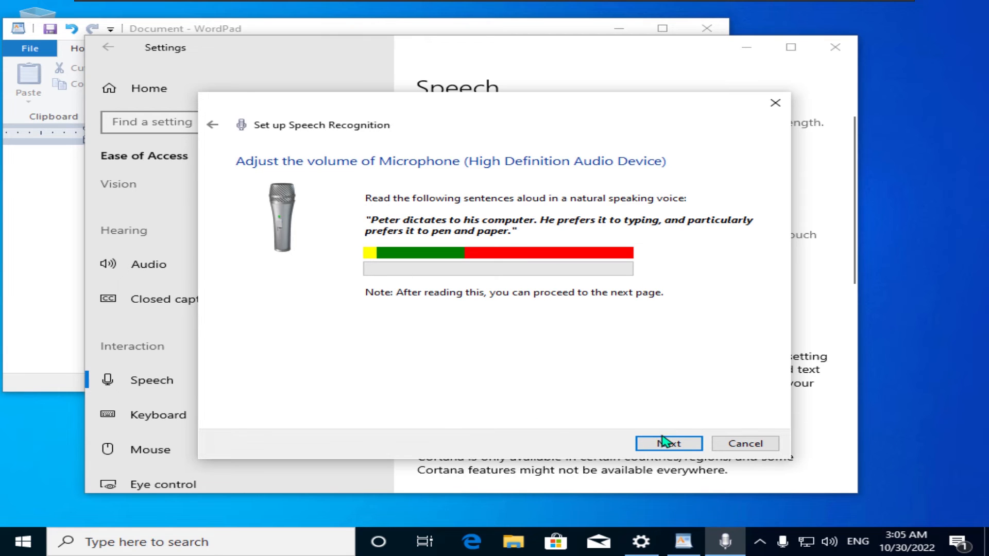
left_click(664, 443)
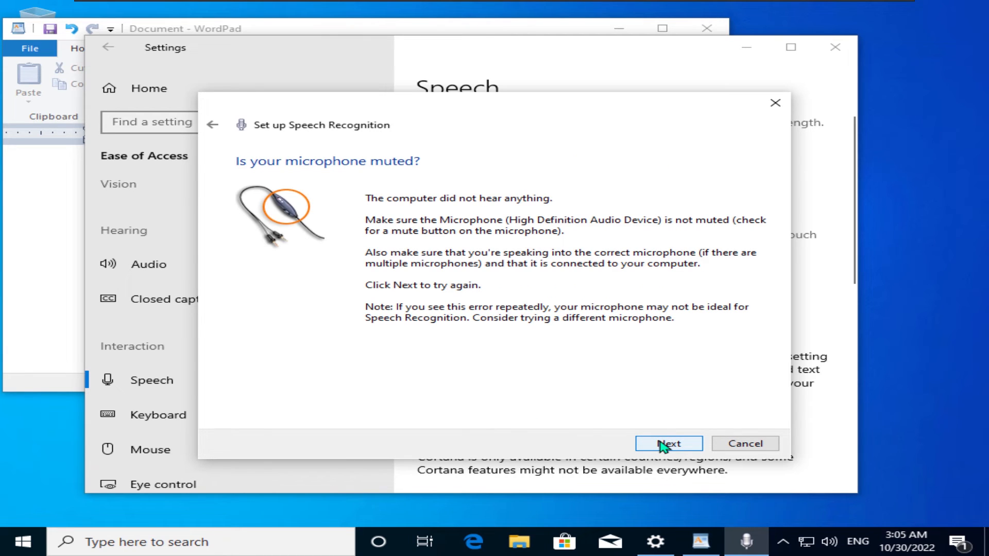
left_click(664, 444)
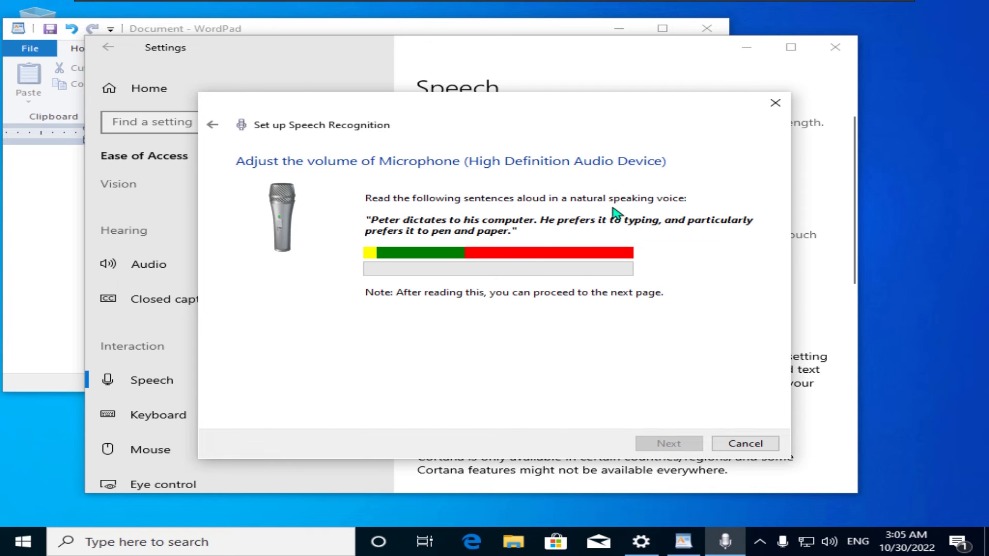
left_click(775, 103)
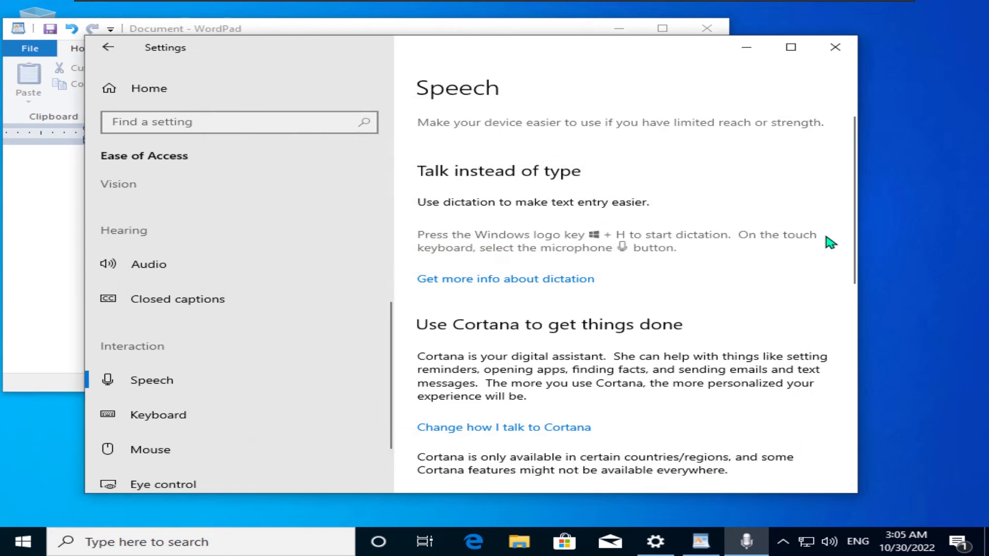
Step: Open the Keyboard accessibility settings, then turn on the On-Screen Keyboard and enlarge its window
scroll(830, 243, "down", 5)
scroll(221, 342, "down", 2)
left_click(221, 343)
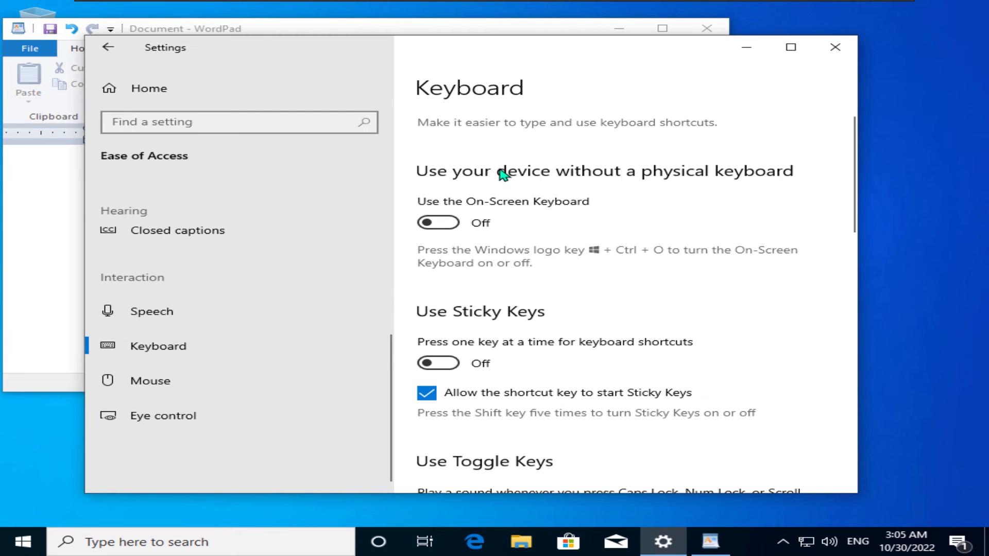
left_click(442, 225)
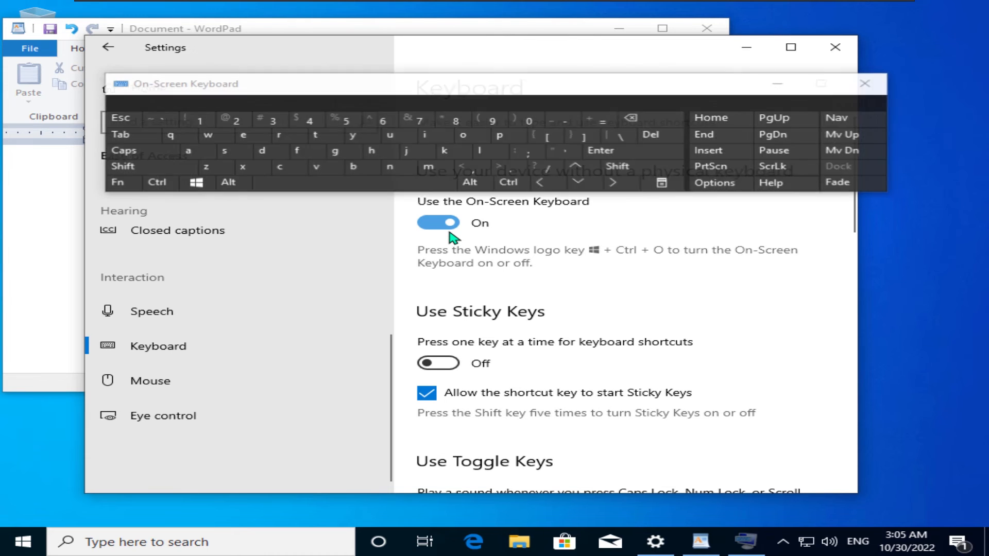
left_click_drag(619, 192, 604, 257)
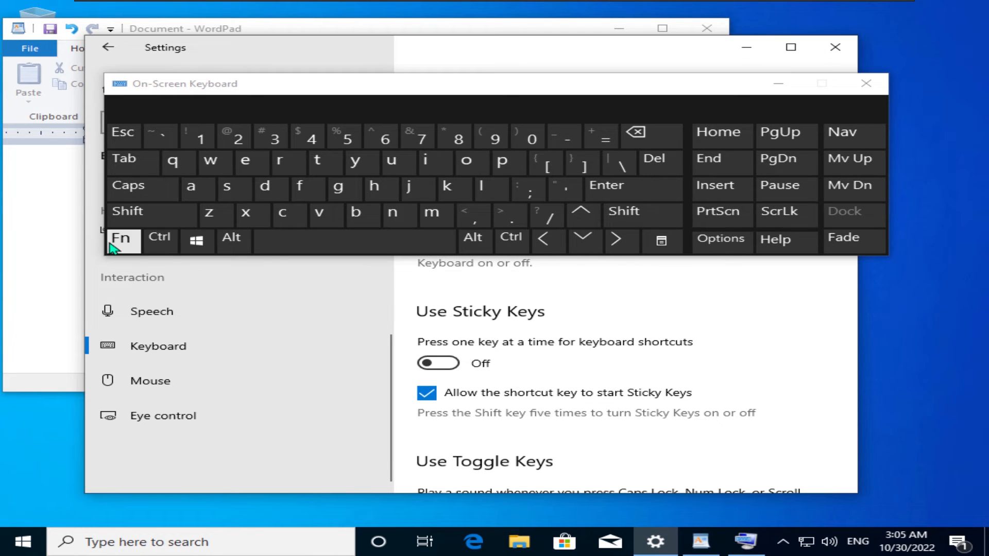
Step: Cycle through the input languages with the On-Screen Keyboard's Alt and Shift keys back to English, and close the keyboard
left_click(232, 241)
left_click(150, 214)
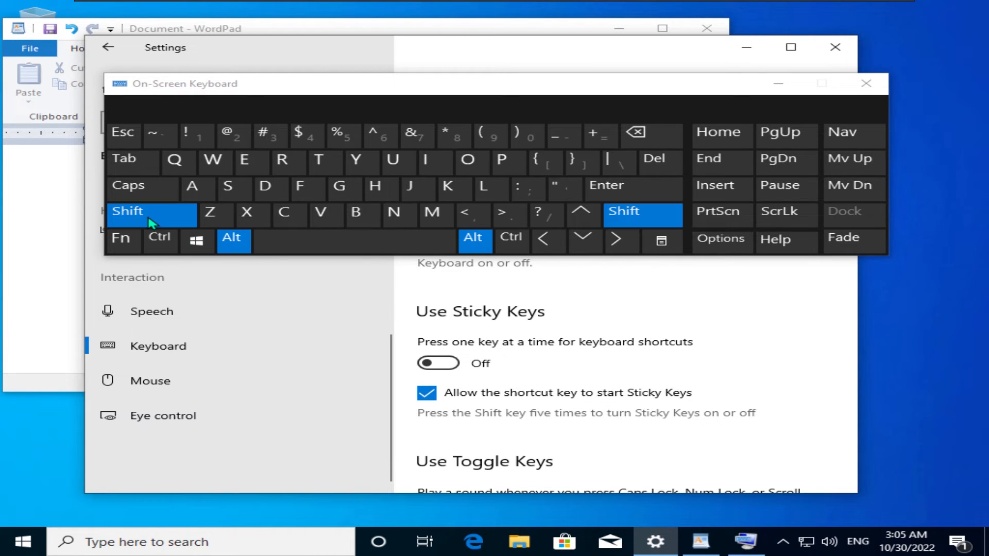
left_click(231, 240)
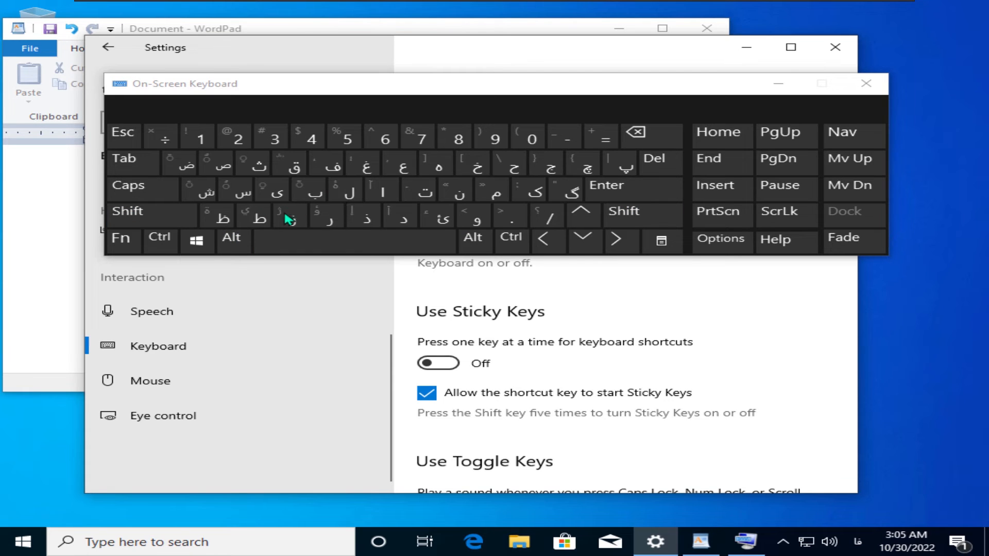
left_click(231, 239)
left_click(167, 217)
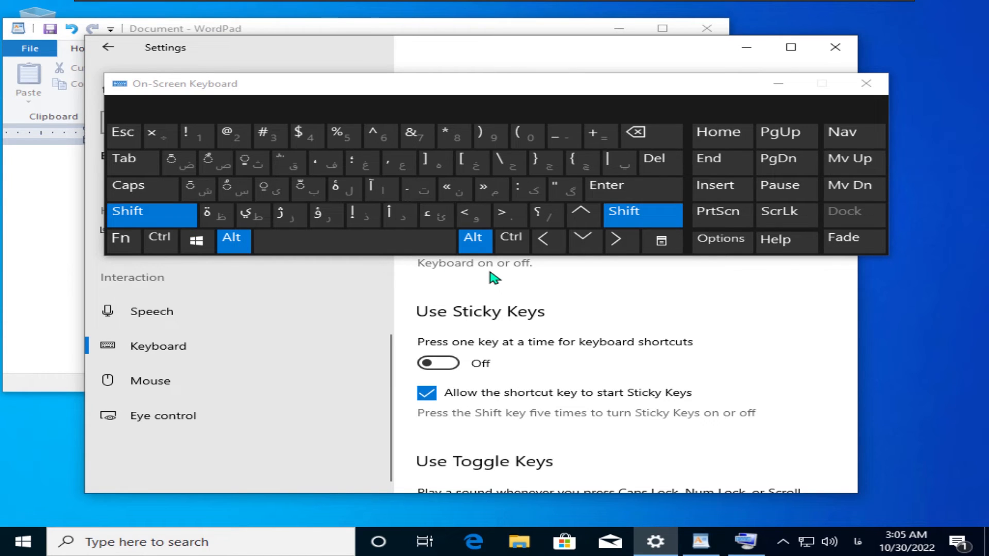
left_click(125, 222)
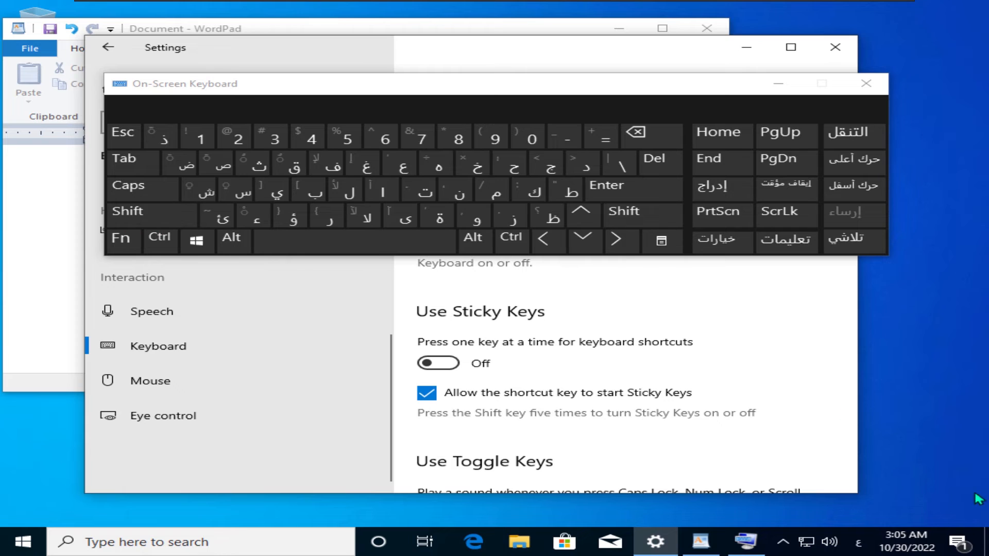
left_click(914, 434)
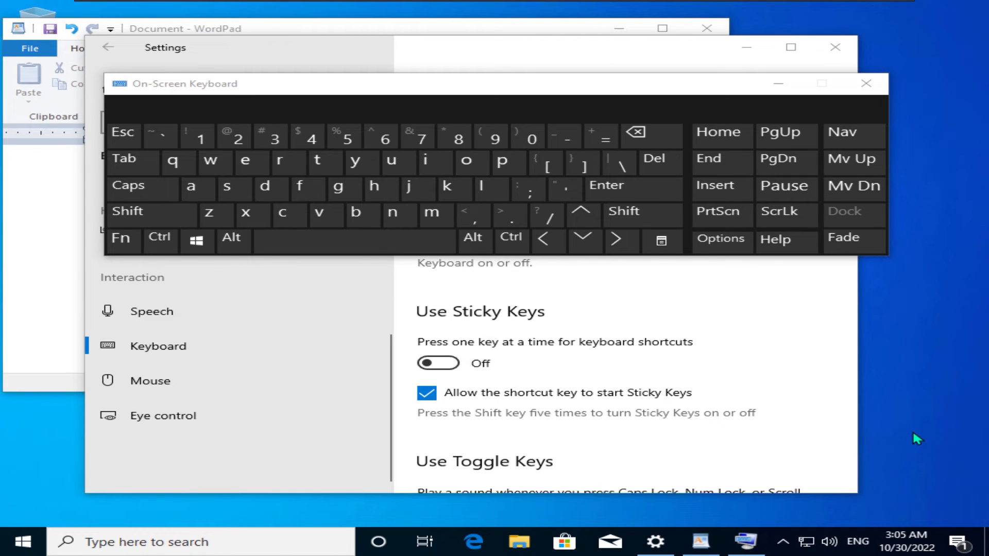
left_click(864, 84)
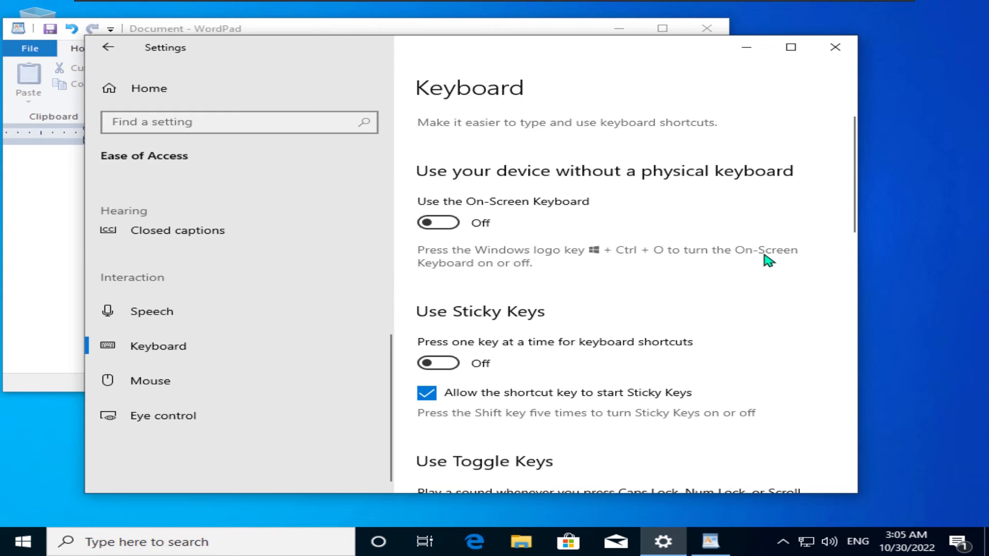
Step: Turn on Sticky Keys and try its icon on the taskbar
scroll(768, 259, "down", 3)
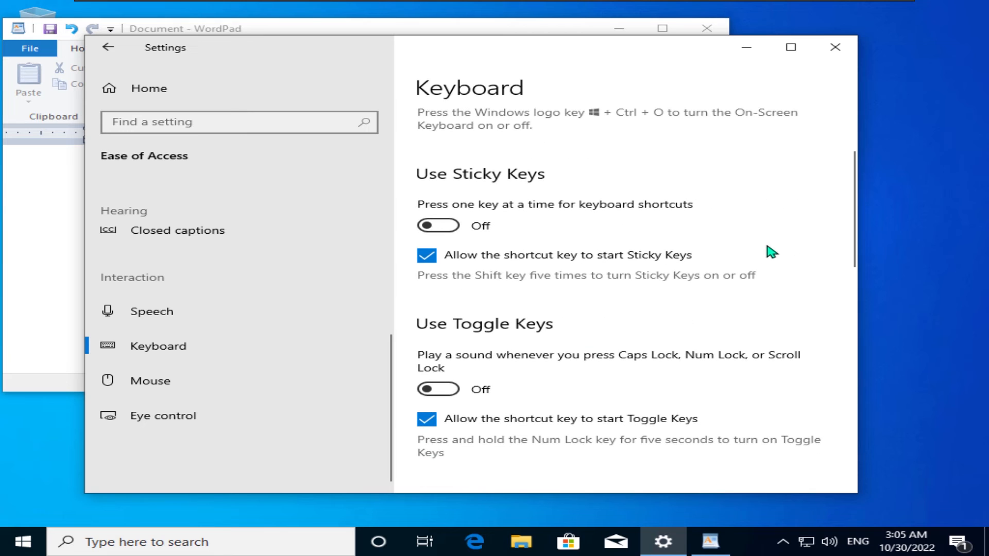
left_click(438, 225)
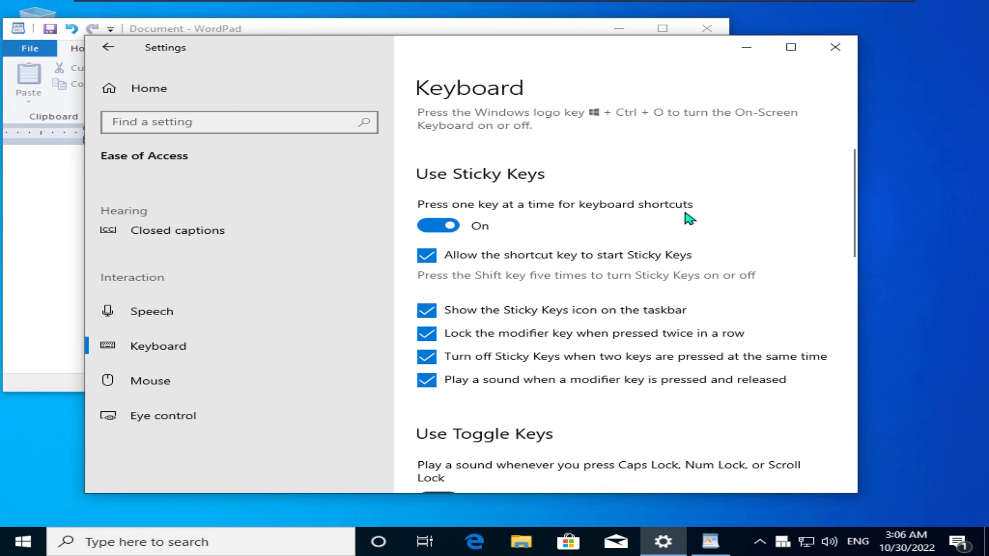
left_click(782, 543)
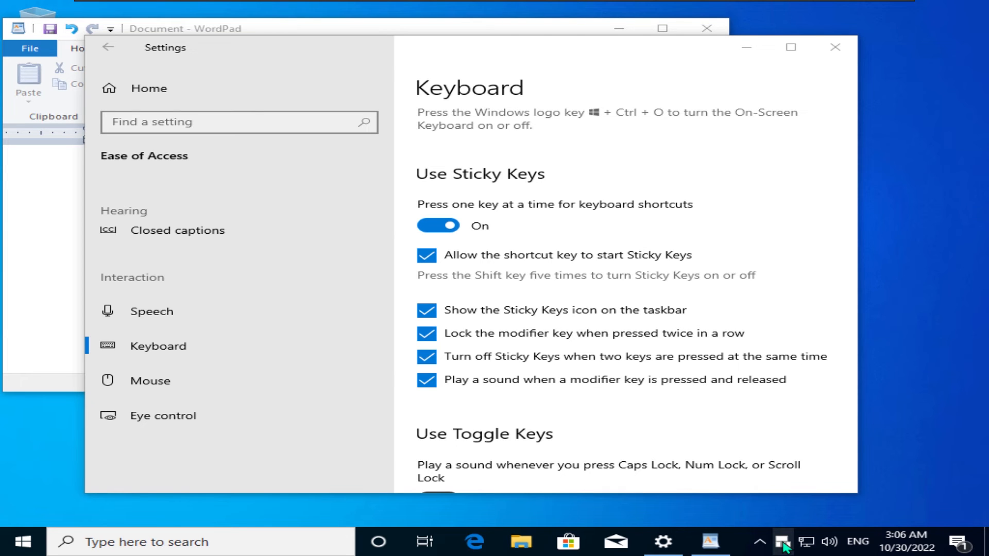
Step: Turn on the On-Screen Keyboard again and try its letter, Backspace and Windows keys with Sticky Keys on
scroll(708, 212, "up", 3)
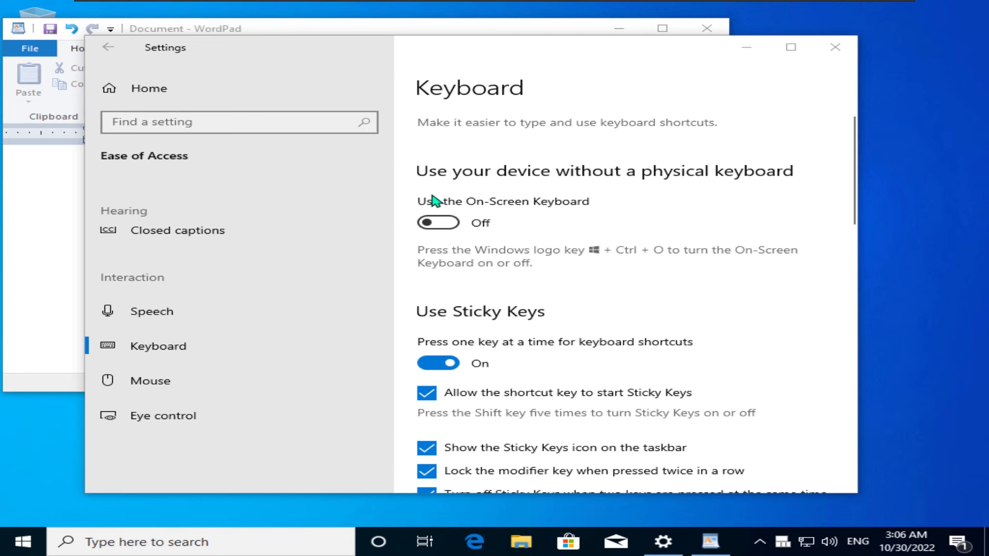
left_click(442, 222)
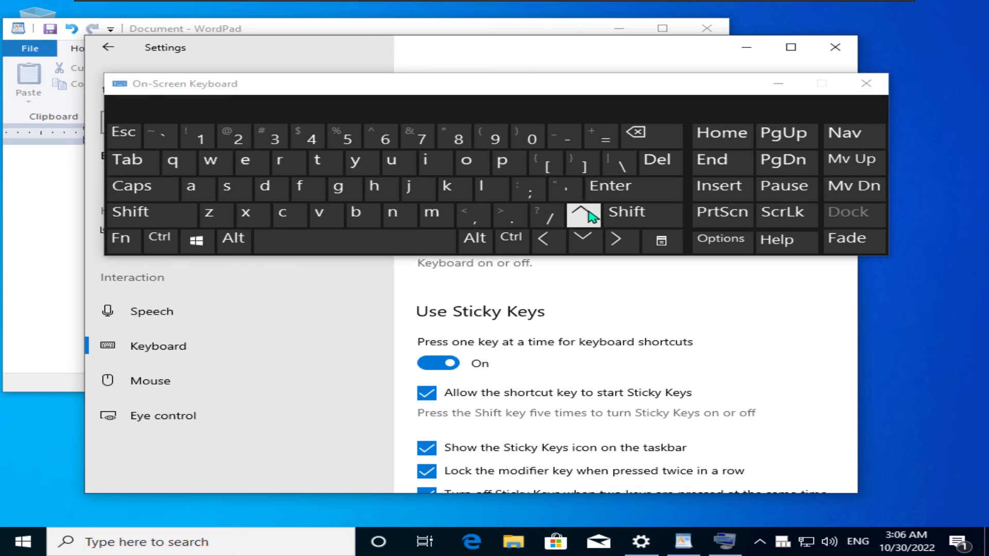
left_click(208, 164)
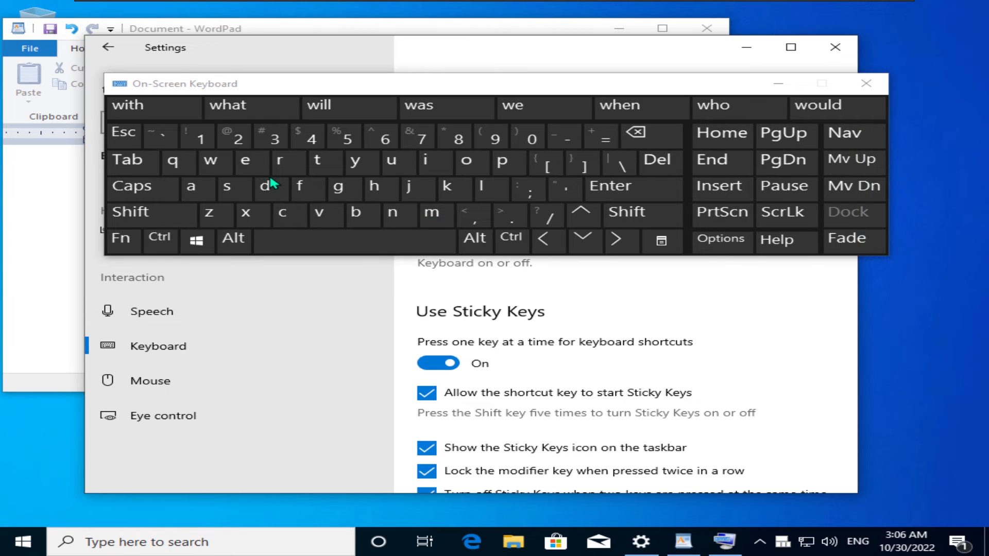
left_click(244, 167)
left_click(302, 198)
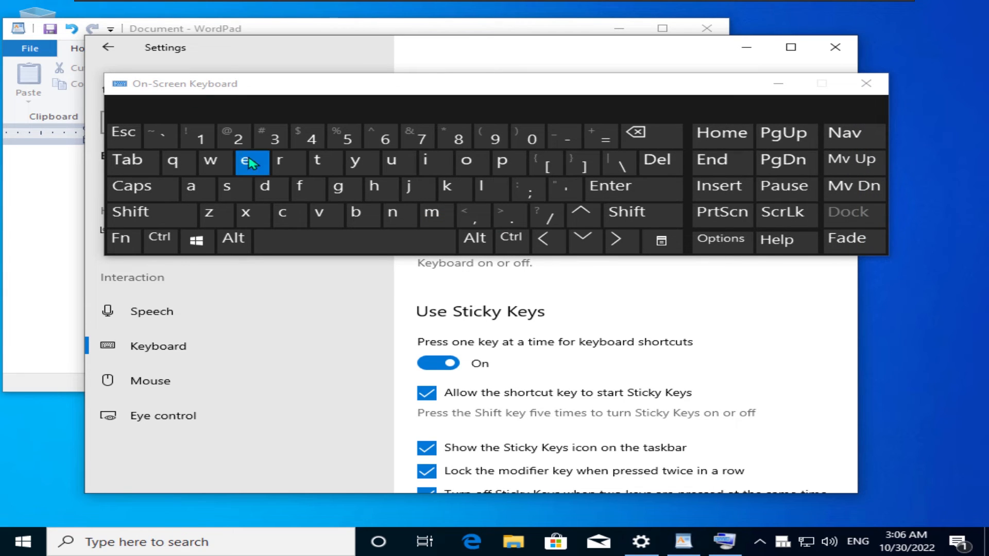
left_click(632, 141)
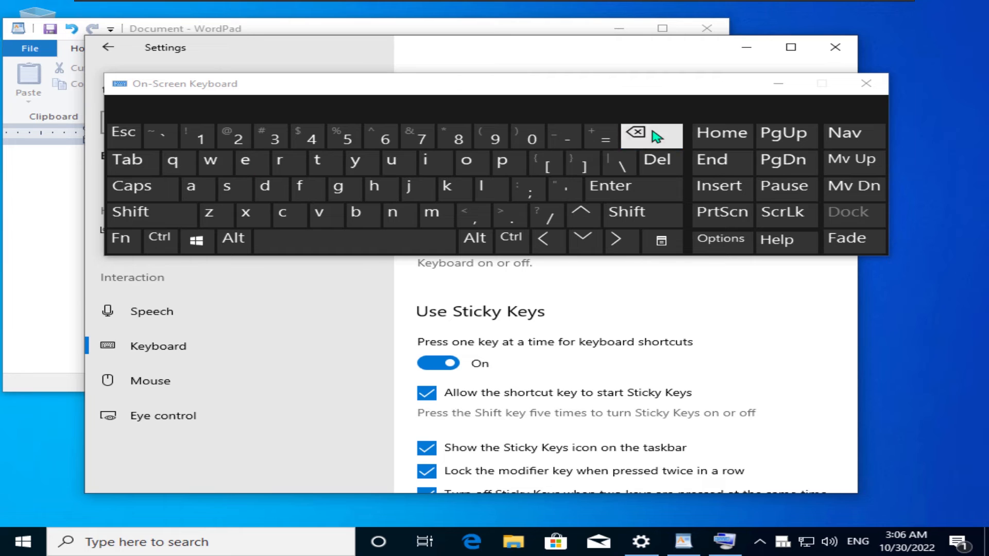
left_click(657, 137)
left_click(210, 161)
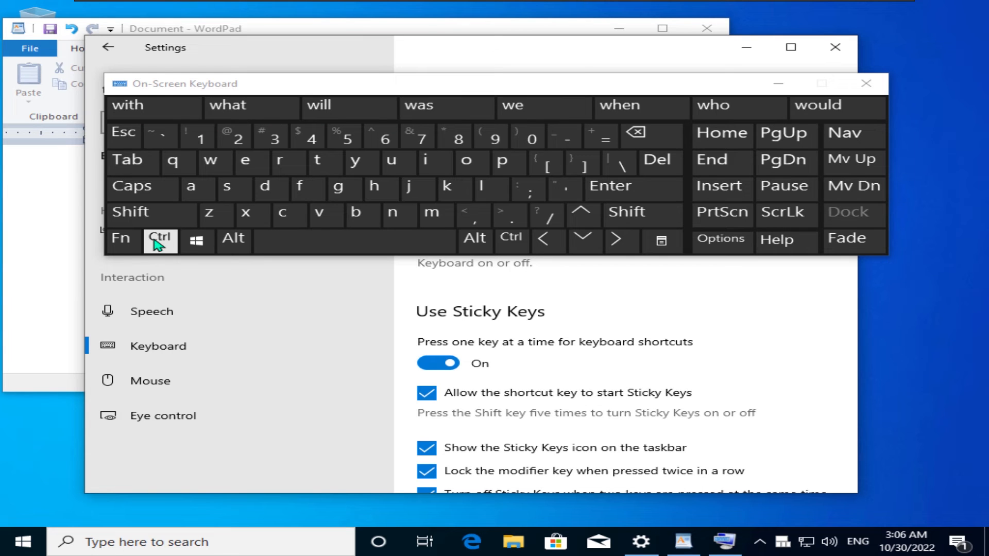
left_click(201, 244)
left_click(201, 245)
Step: Enable using the PrtScn button to open screen snipping, and test it by starting a screen snip
scroll(672, 168, "down", 3)
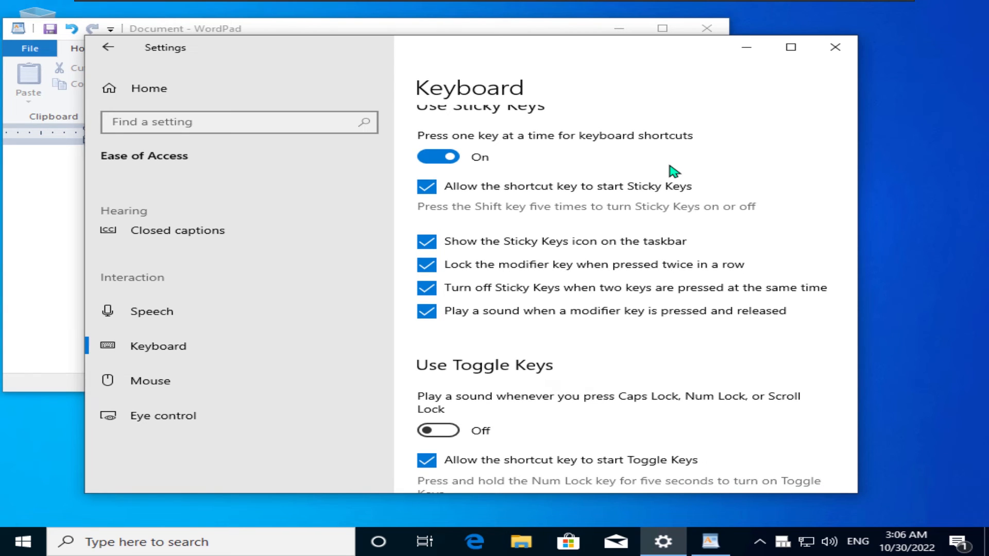
scroll(664, 285, "down", 3)
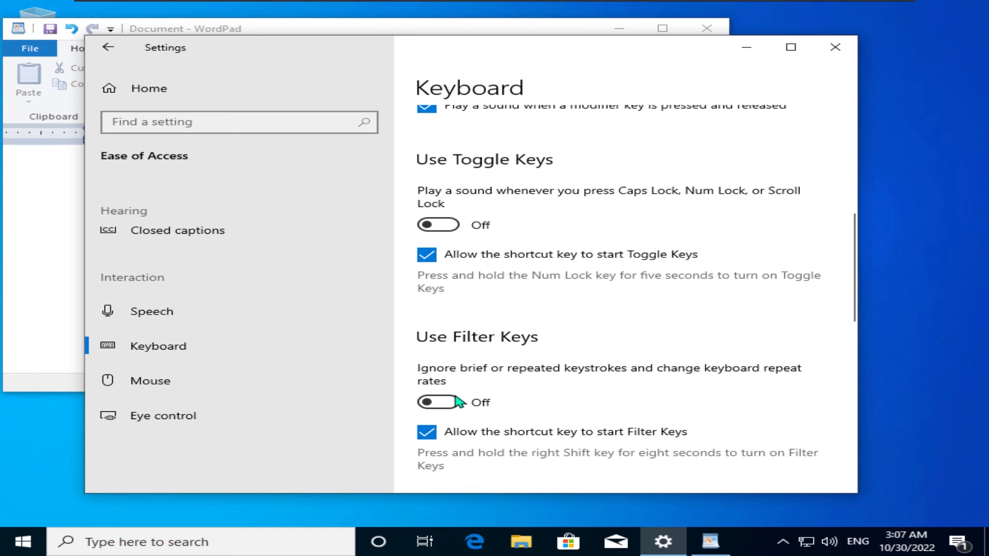
scroll(503, 368, "down", 2)
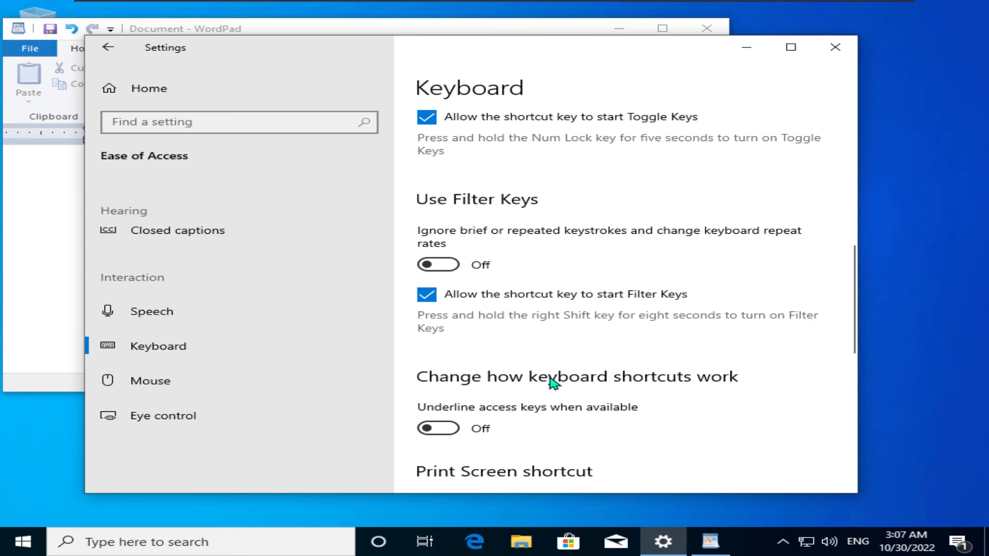
scroll(552, 384, "down", 2)
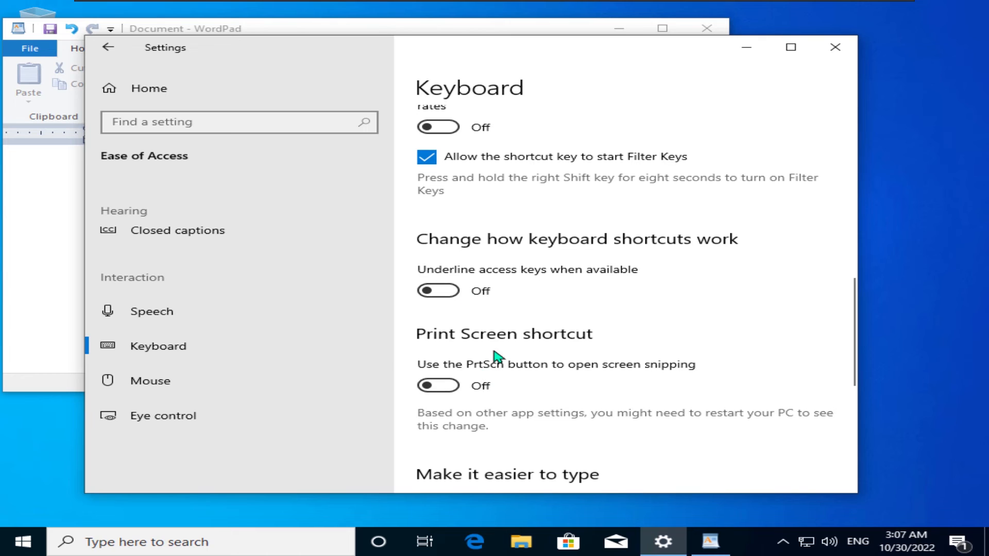
left_click(446, 391)
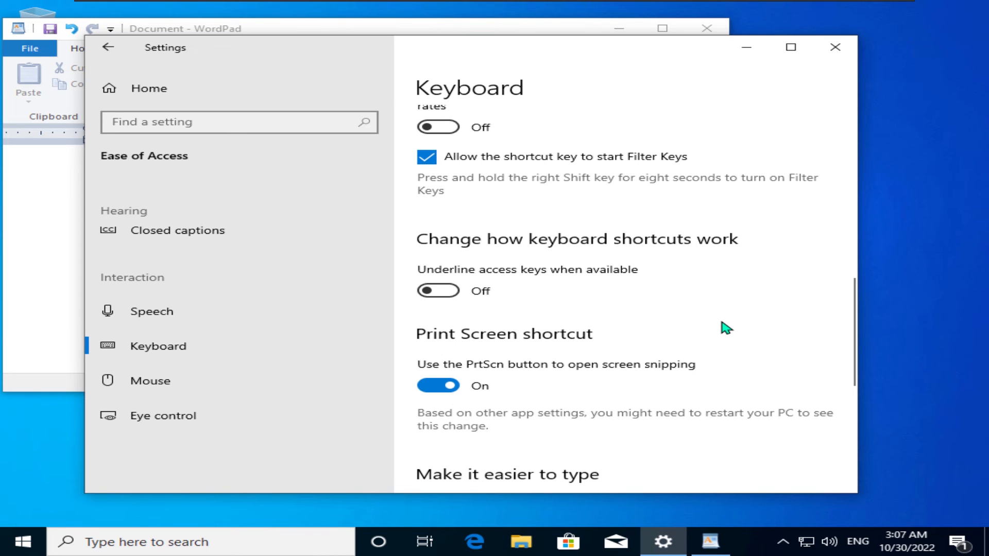
key("Print")
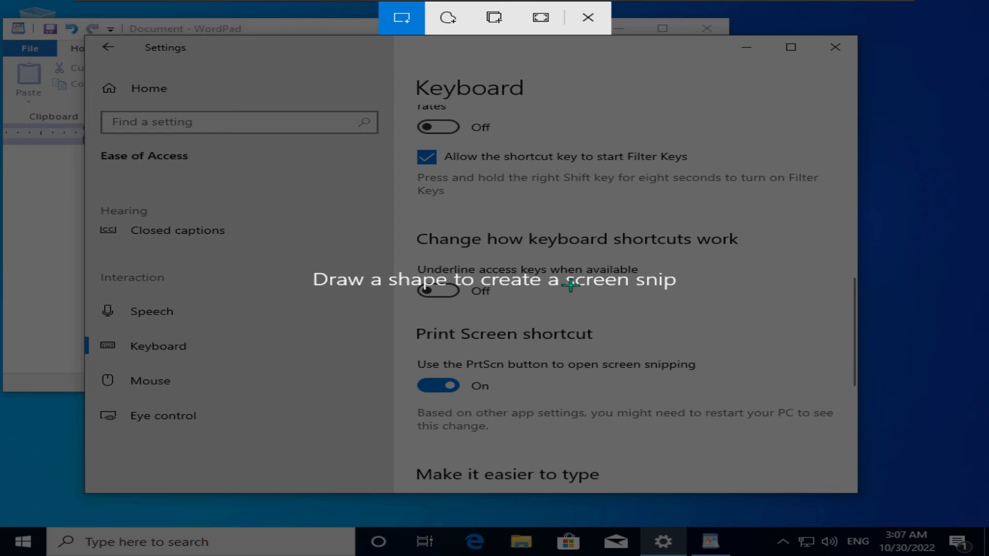
Step: Cancel the screen snip and turn off the PrtScn button's screen snipping shortcut
left_click(588, 17)
left_click(435, 386)
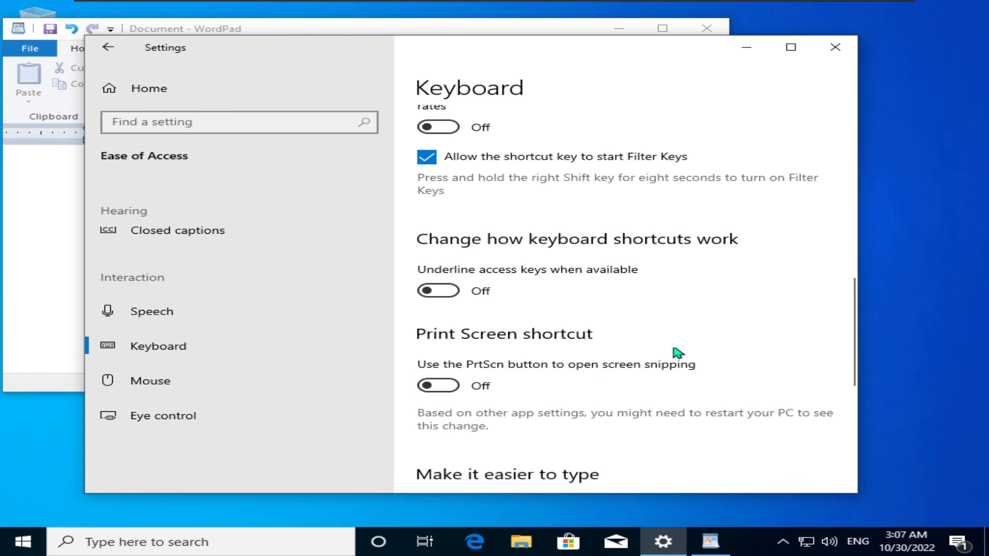
Step: Open the Ease of Access Mouse settings and turn on Mouse Keys to control the pointer with the numeric keypad
scroll(717, 331, "down", 10)
left_click(150, 381)
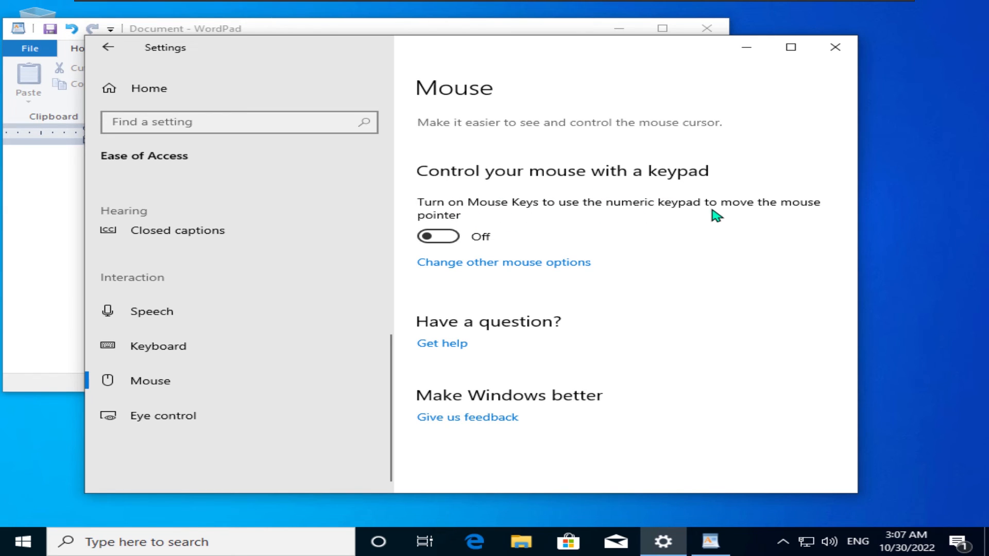
left_click(456, 238)
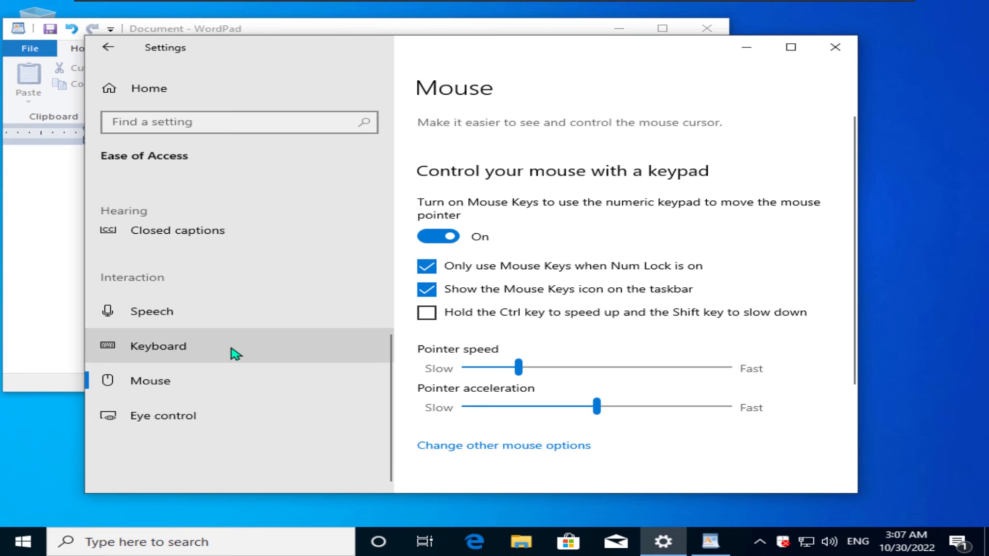
Step: Turn on the On-Screen Keyboard from the Keyboard settings, enlarge it, and enable its numeric key pad in its options
left_click(242, 354)
left_click(423, 223)
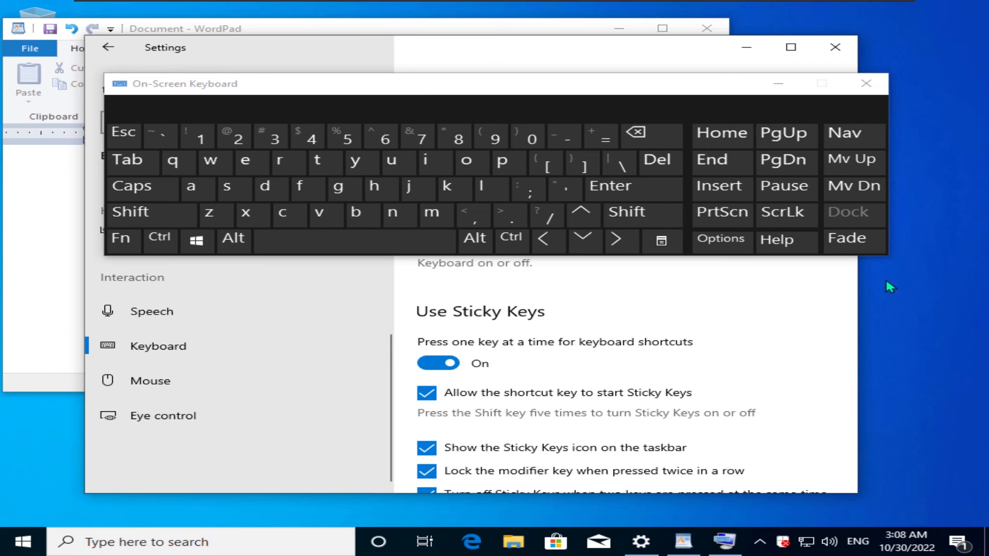
left_click_drag(892, 251, 929, 257)
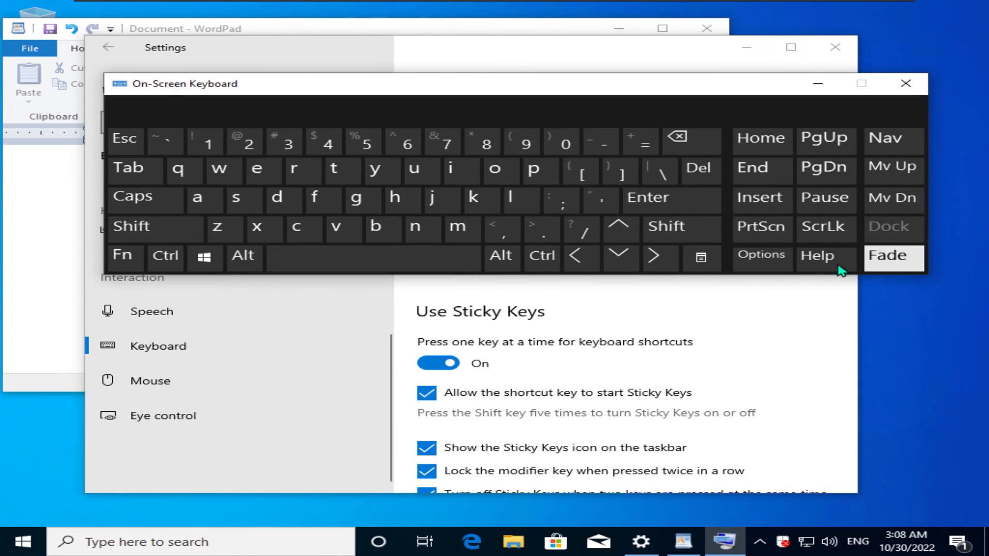
left_click(772, 256)
left_click(212, 156)
left_click(301, 467)
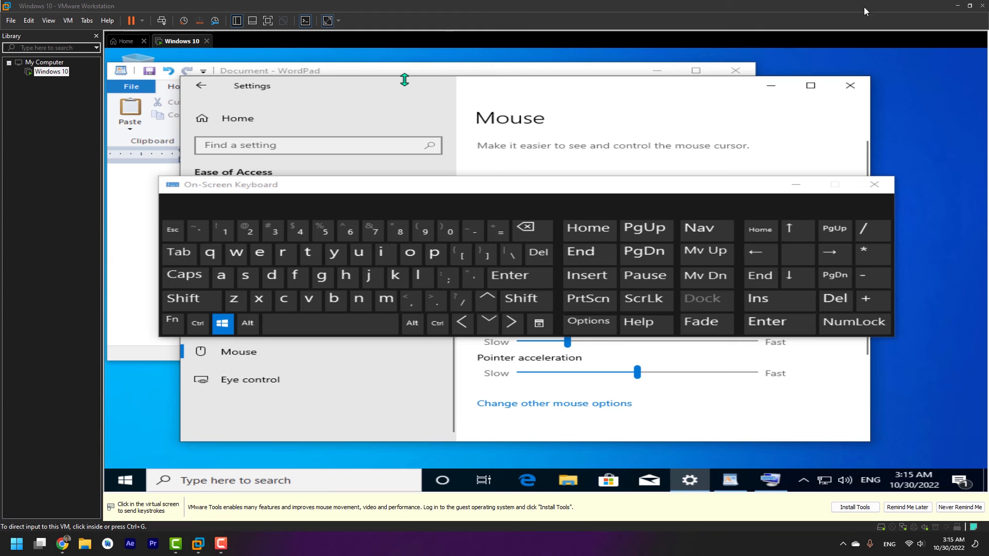
Step: Switch the virtual machine to full screen, reposition the On-Screen Keyboard, and open and close the Start menu
left_click(267, 20)
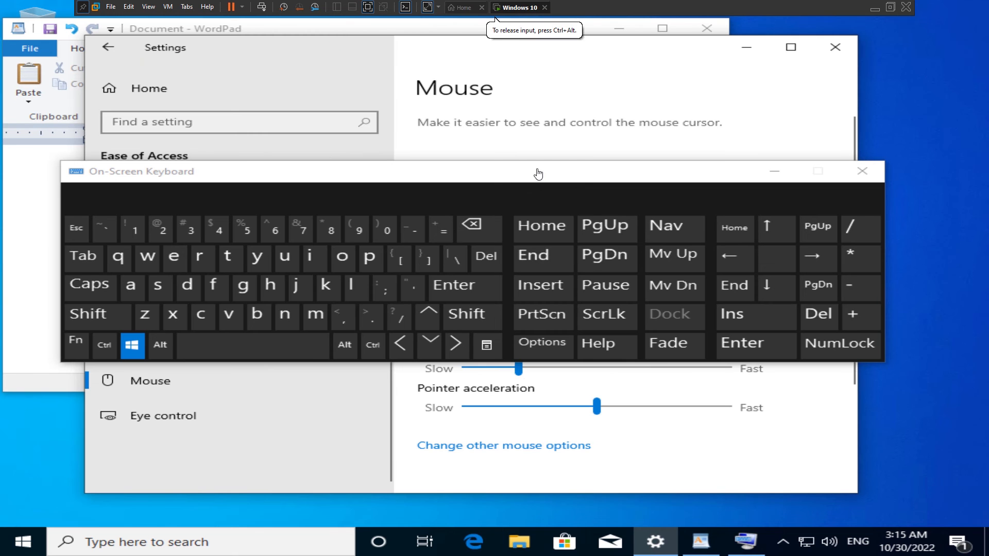
left_click_drag(566, 166, 470, 142)
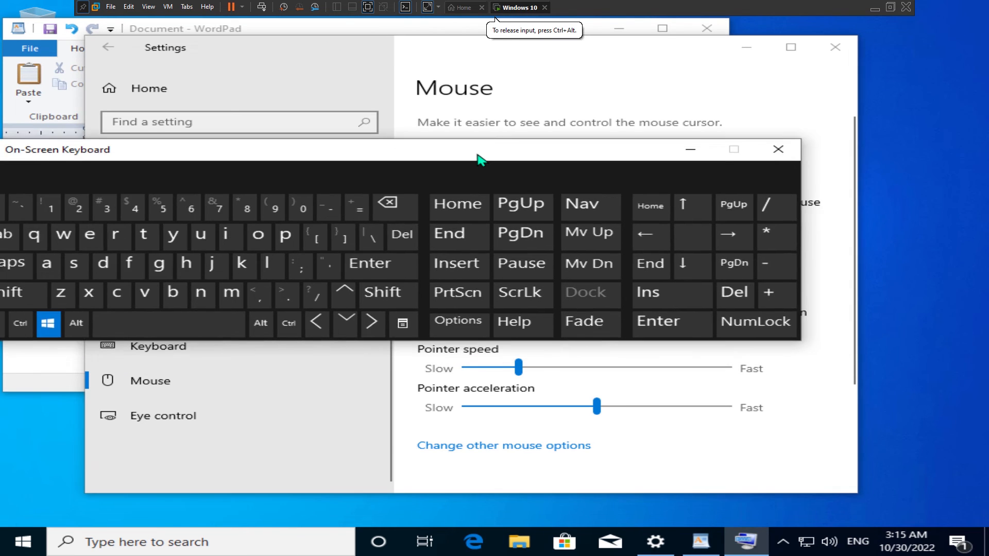
key("super")
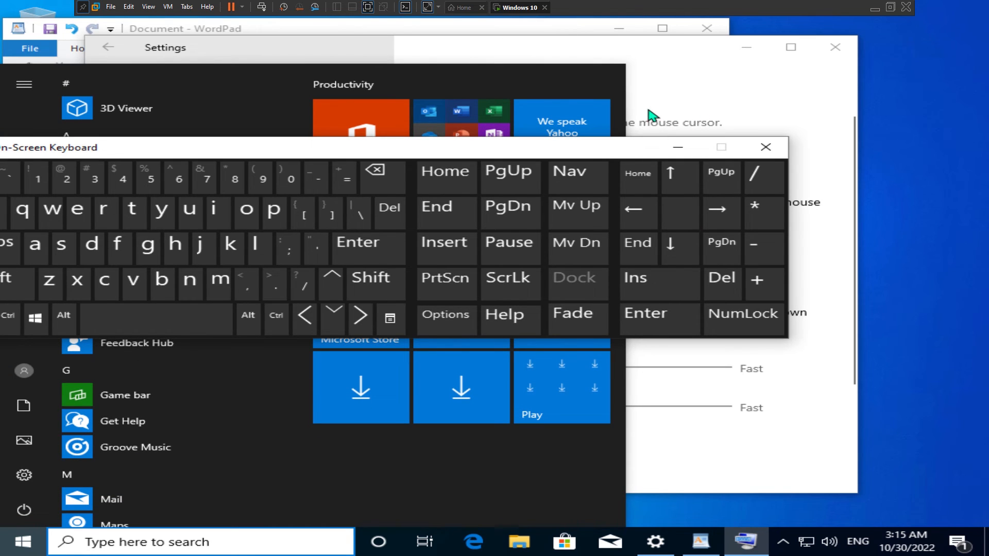
key("super")
Step: Move the On-Screen Keyboard fully into view, try the numeric keypad's up arrow, and close the keyboard
left_click_drag(640, 150, 854, 137)
left_click_drag(624, 144, 516, 129)
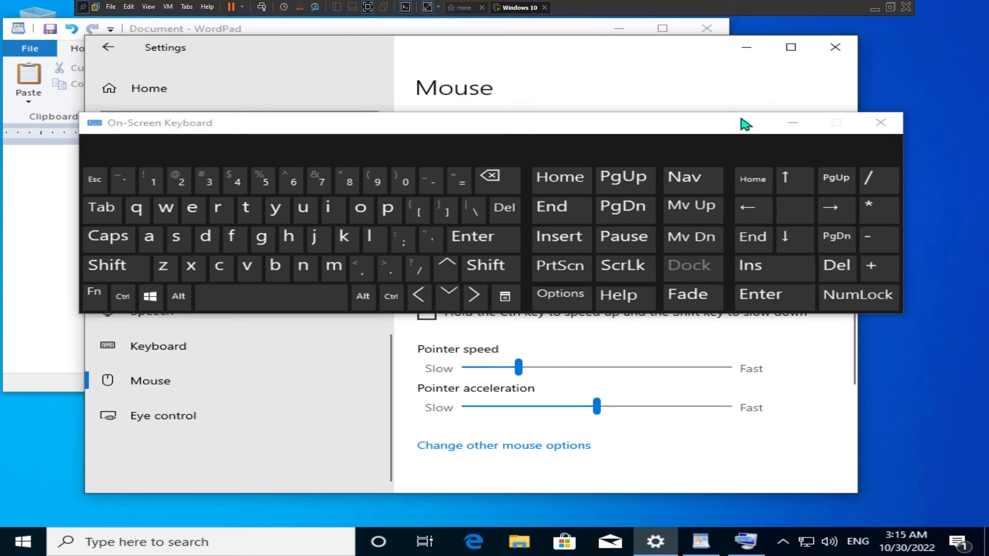
left_click_drag(731, 137, 673, 200)
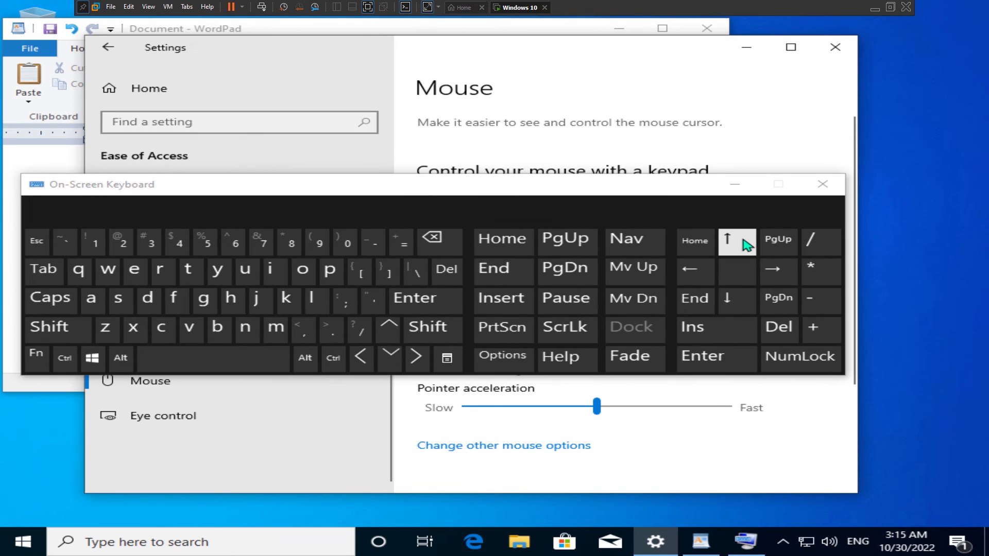
left_click(735, 242)
left_click(822, 185)
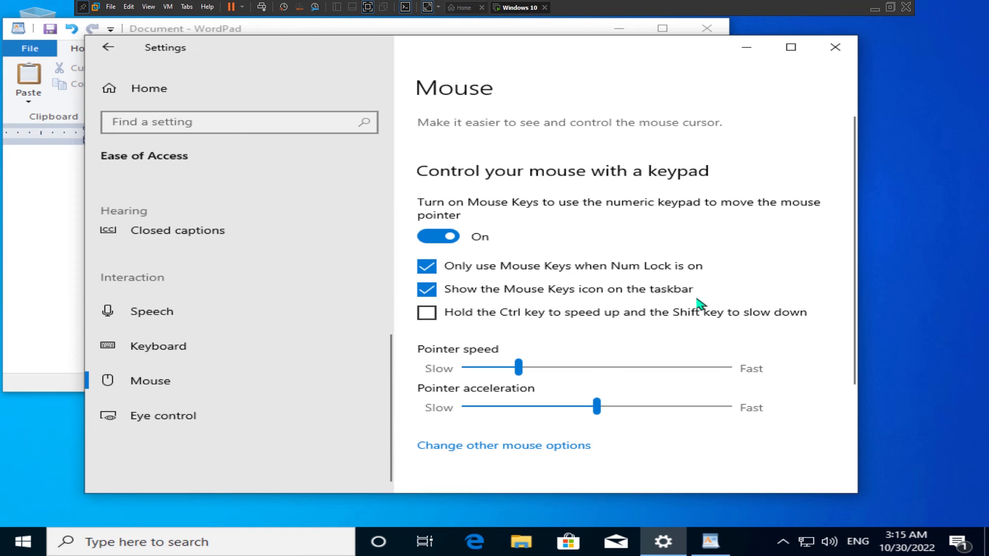
Step: Raise the Mouse Keys pointer speed to slightly past the middle, try it in the WordPad document, and return to Settings
scroll(567, 391, "down", 2)
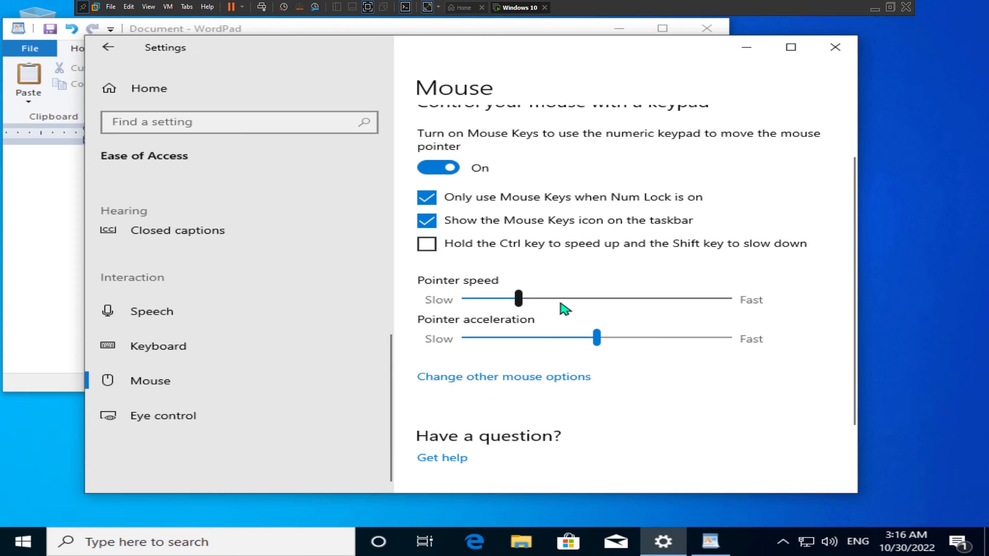
left_click_drag(561, 299, 606, 295)
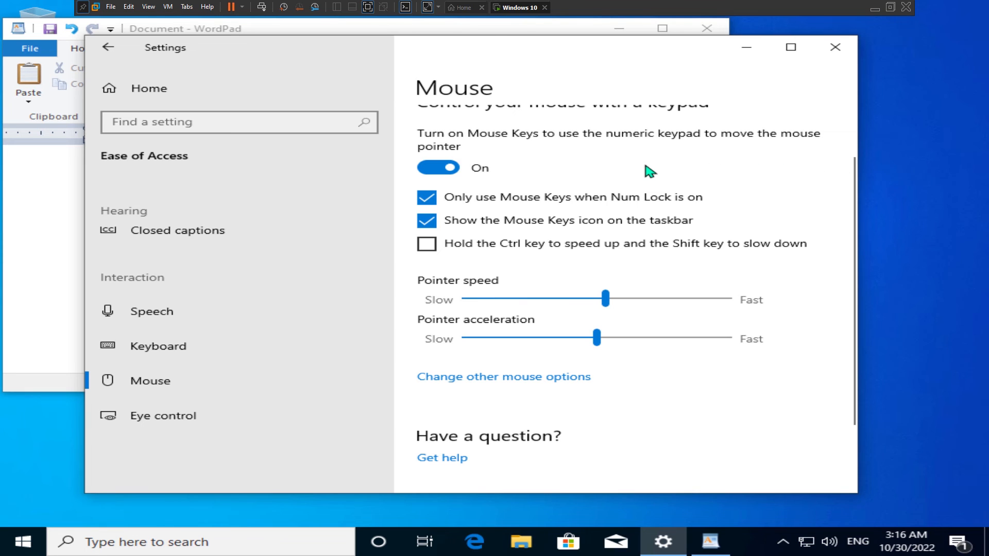
left_click(43, 262)
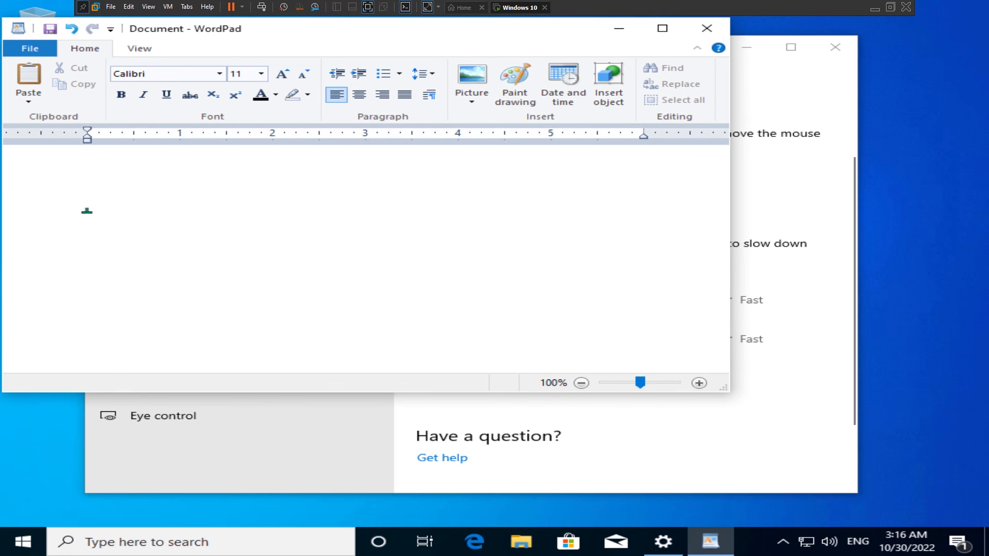
left_click(790, 144)
Step: Turn off Mouse Keys and test the numeric keypad by entering 44444 in the WordPad document
scroll(654, 188, "up", 2)
left_click(438, 236)
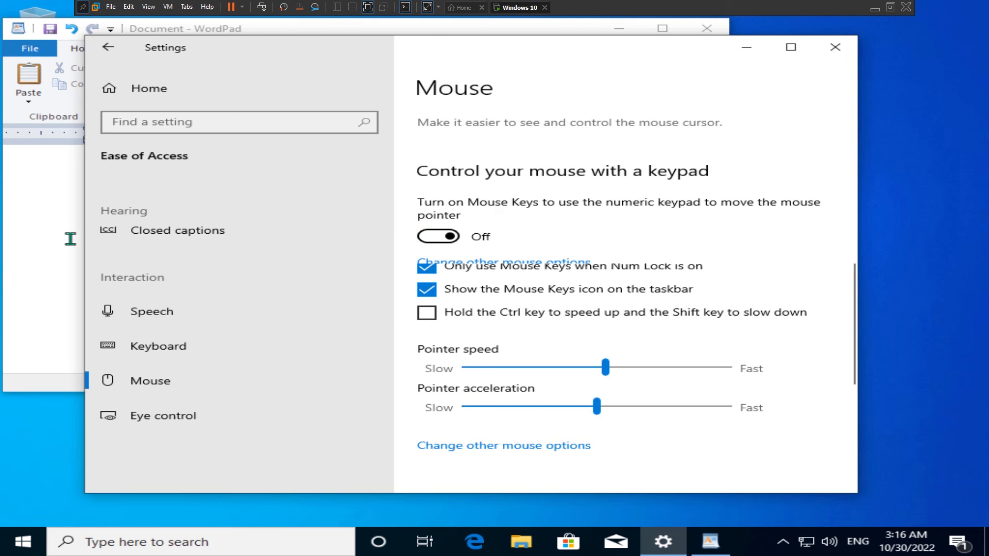
left_click(30, 201)
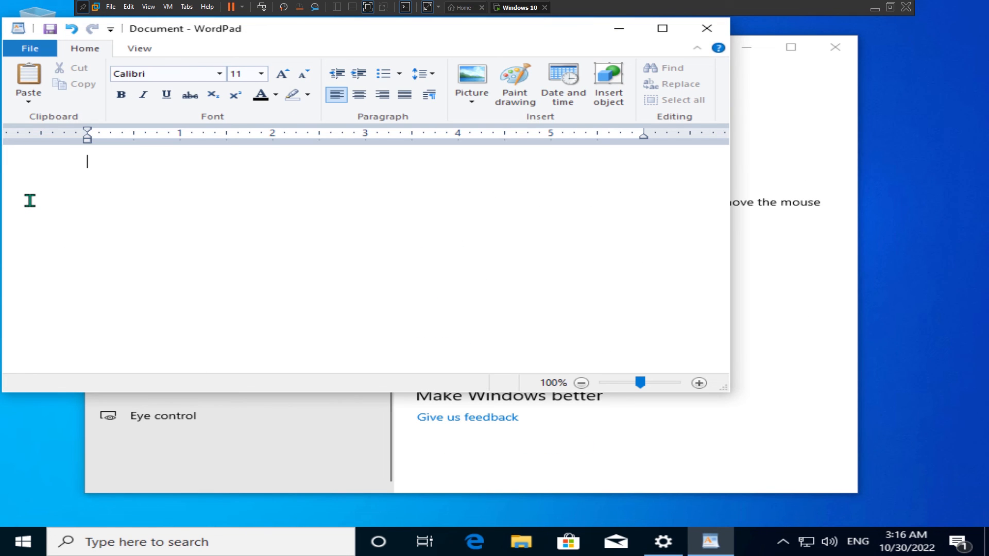
type("44444")
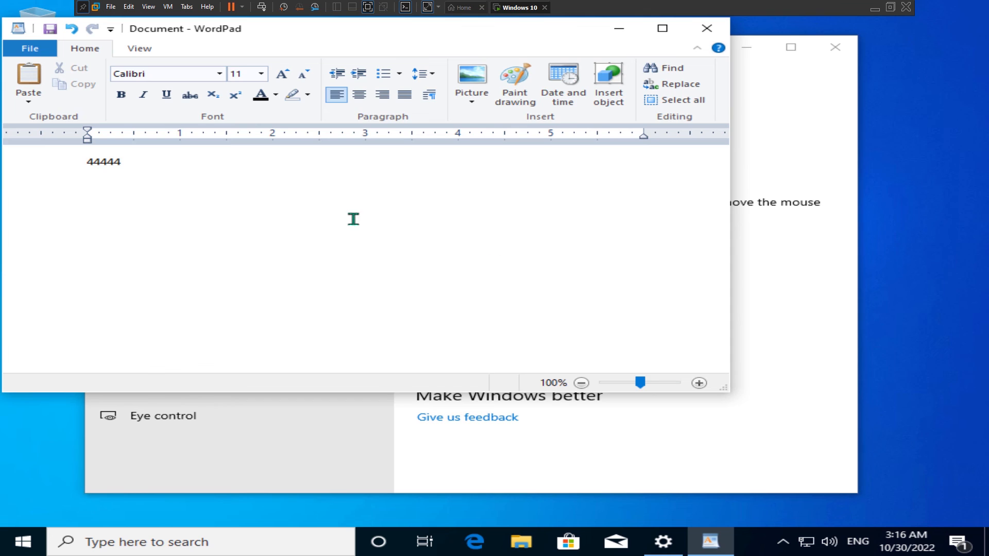
left_click(741, 275)
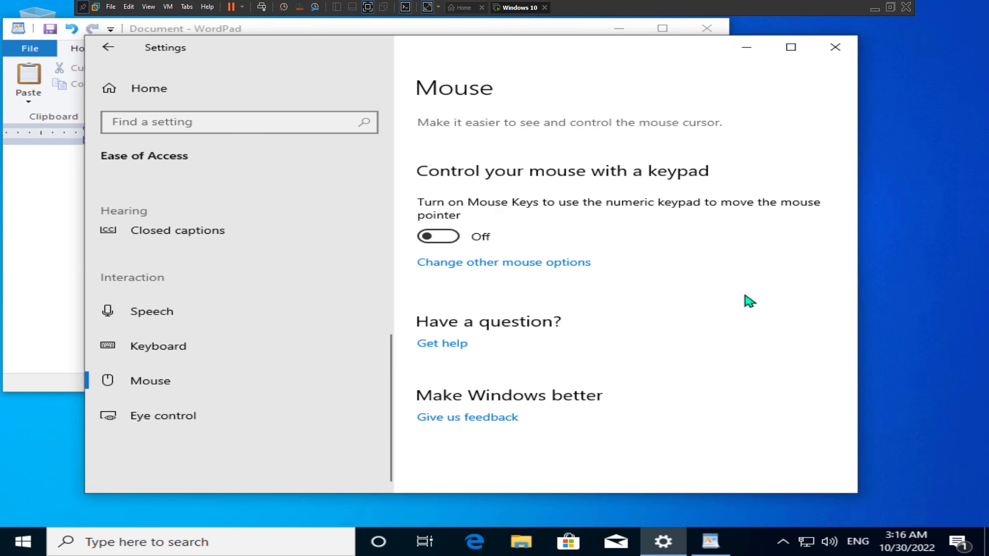
Step: Examine the Eye control settings, switching to the WordPad document and back
left_click(185, 421)
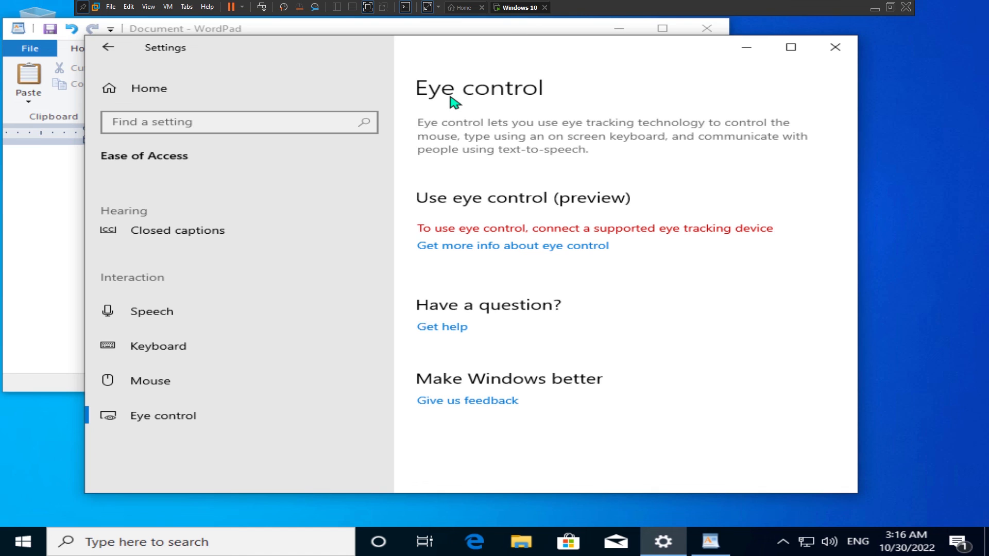
left_click(40, 214)
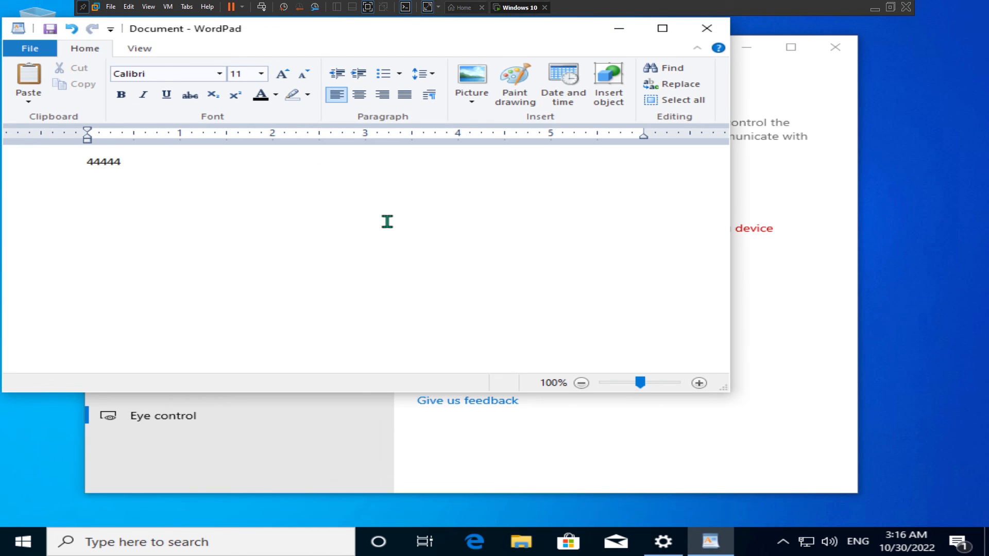
left_click(329, 461)
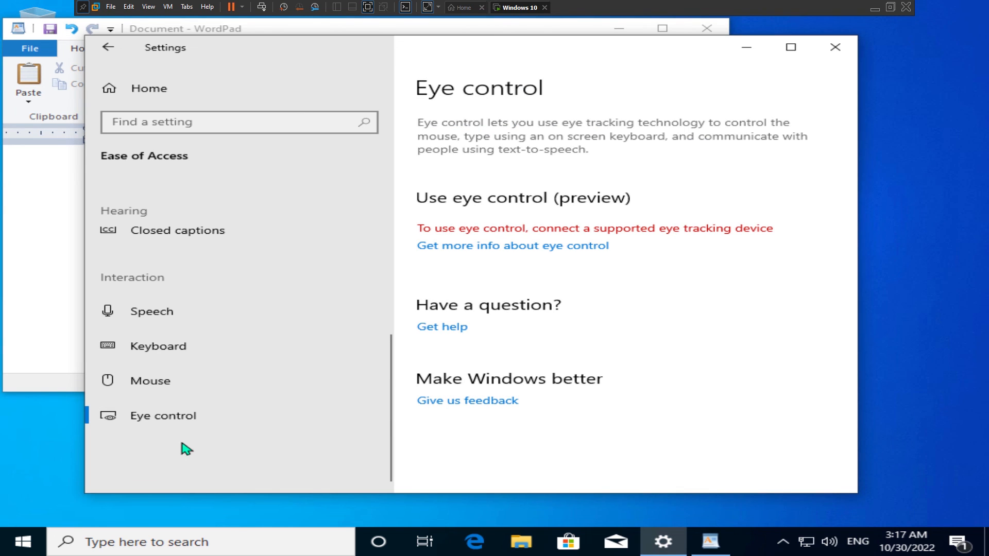
left_click(25, 306)
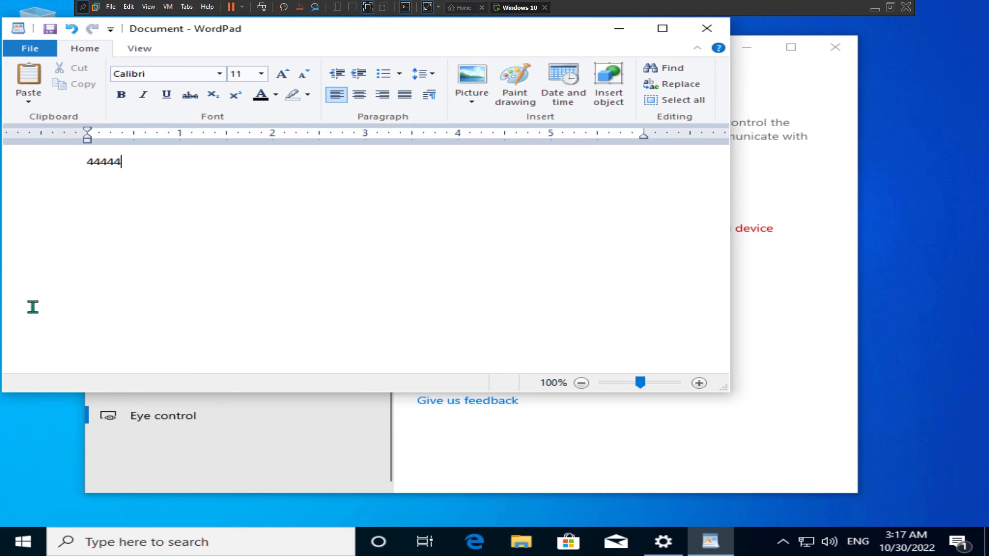
left_click(201, 466)
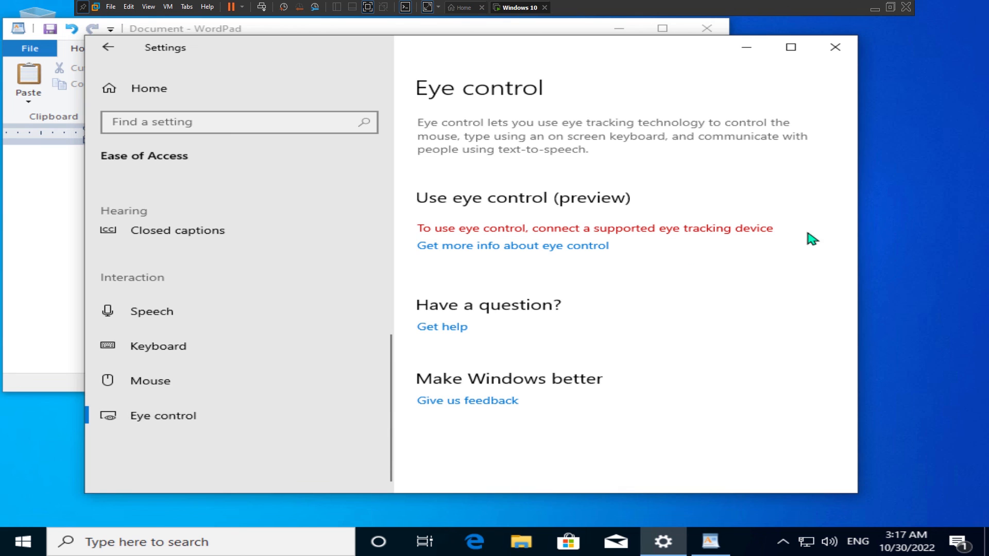
Step: Close the open Settings and WordPad windows, and open Ease of Access from the Settings home page
left_click(829, 47)
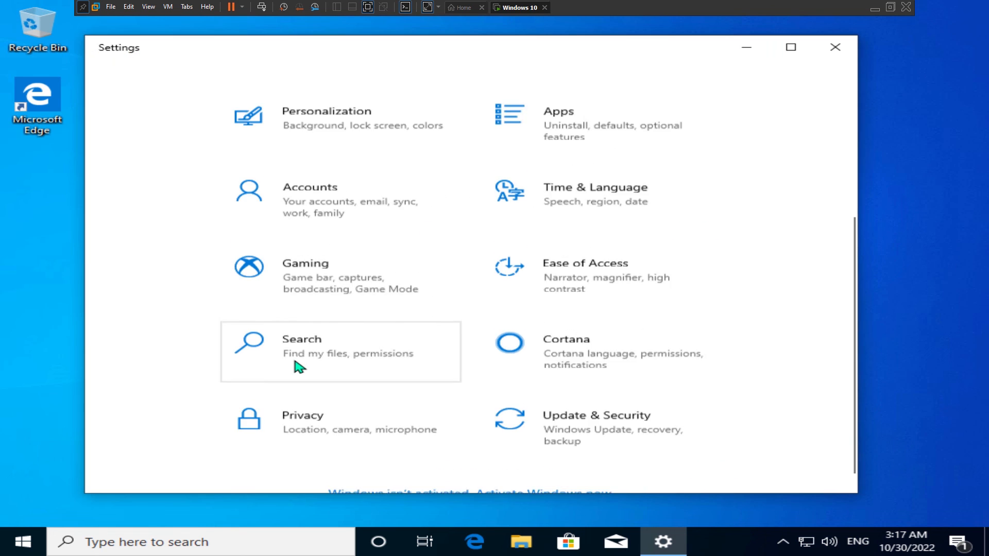
scroll(299, 366, "up", 1)
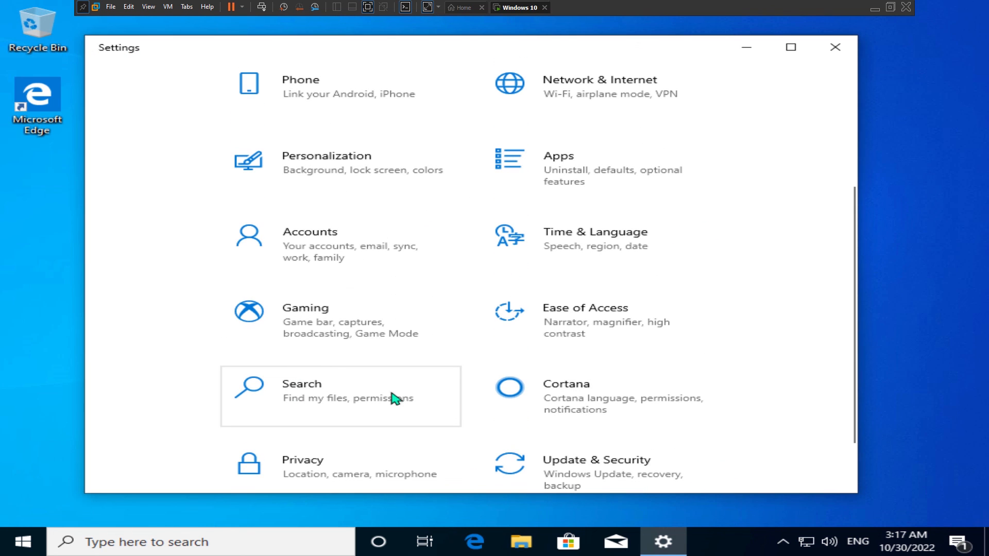
left_click(563, 324)
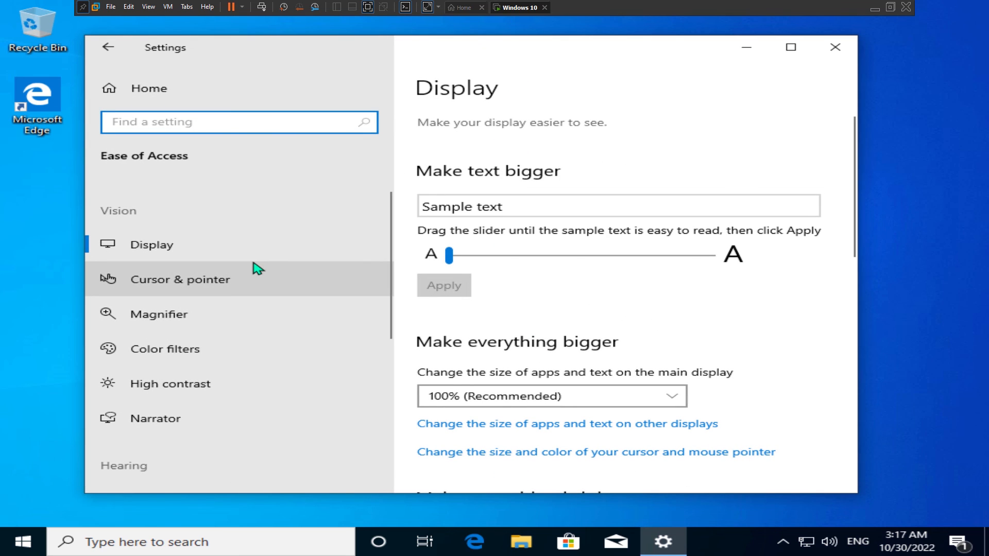
Step: Review the list of Ease of Access categories across the Vision, Hearing and Interaction groups
scroll(279, 285, "down", 5)
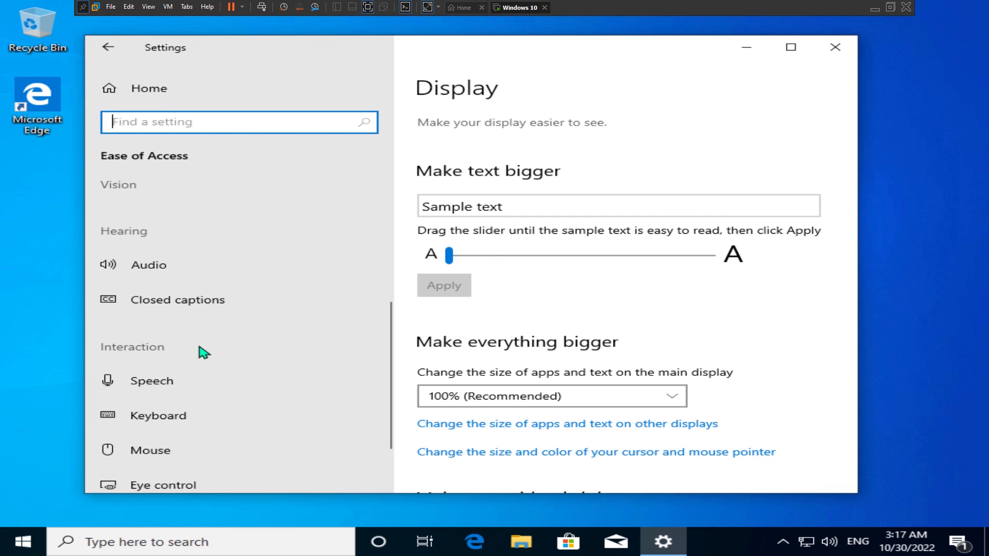
scroll(203, 350, "down", 1)
scroll(260, 360, "up", 4)
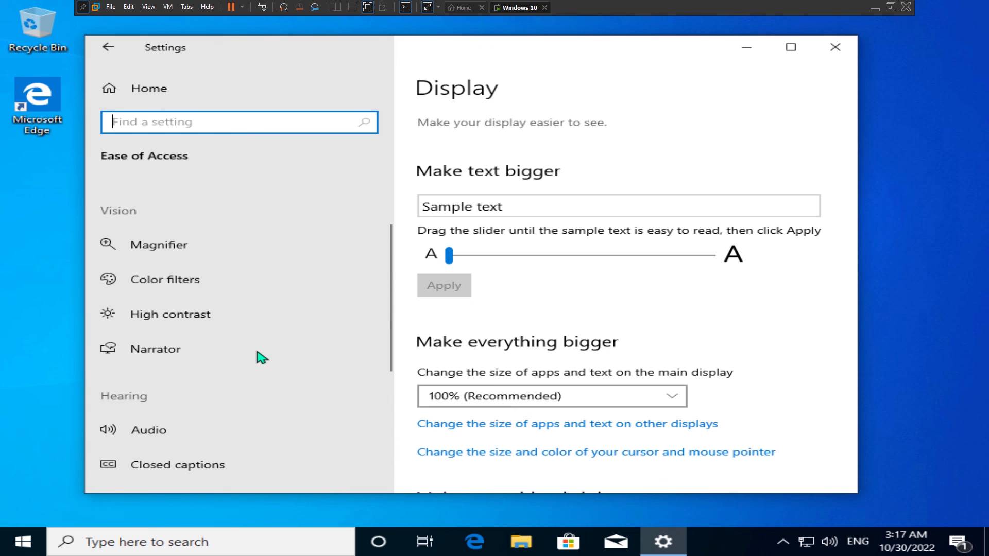
scroll(318, 292, "down", 1)
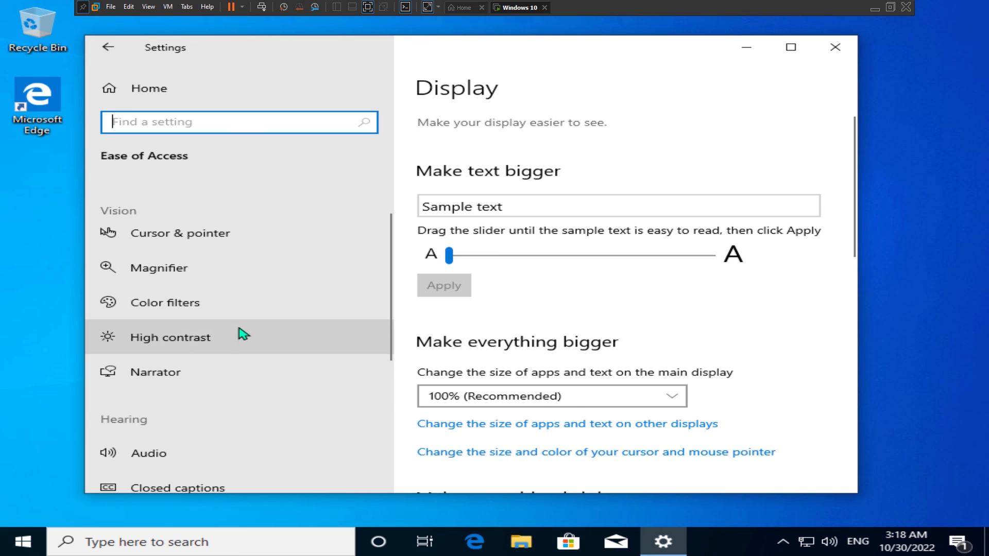
scroll(257, 309, "down", 2)
scroll(309, 330, "up", 2)
scroll(299, 349, "down", 4)
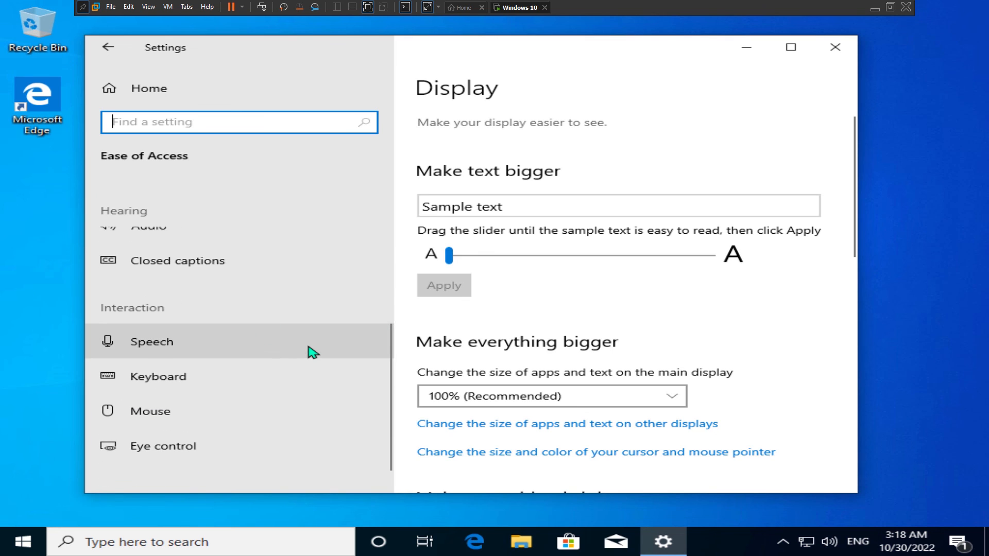
scroll(312, 352, "up", 2)
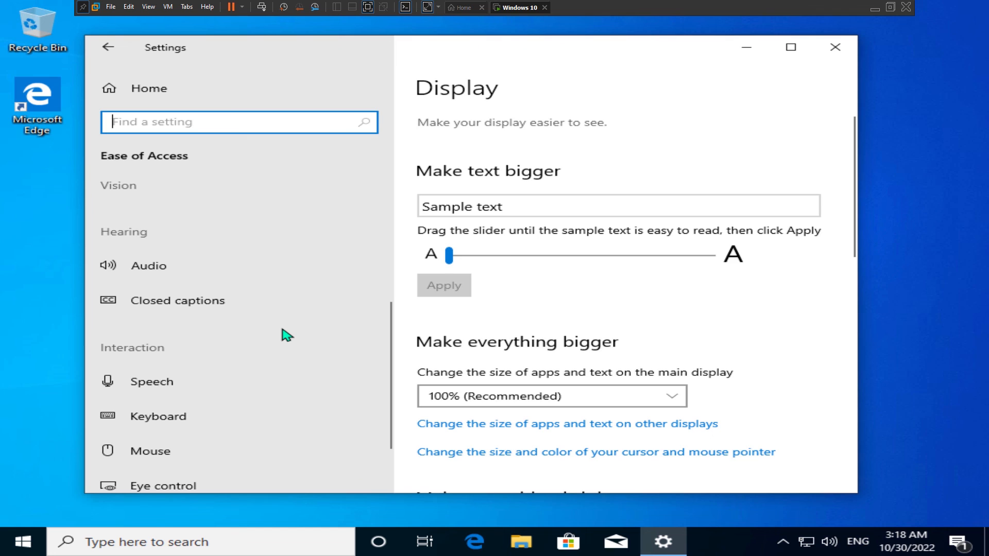
scroll(284, 339, "down", 2)
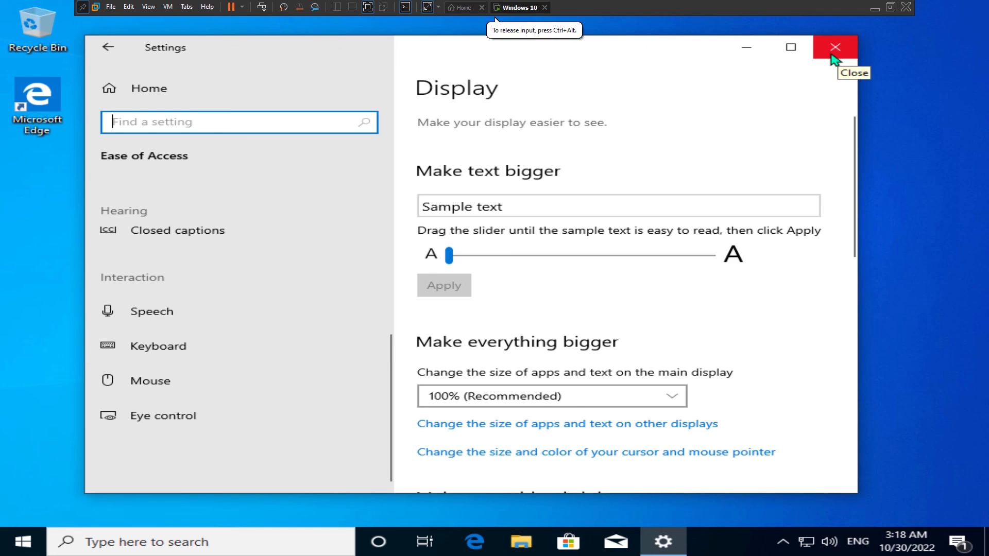
scroll(316, 270, "up", 4)
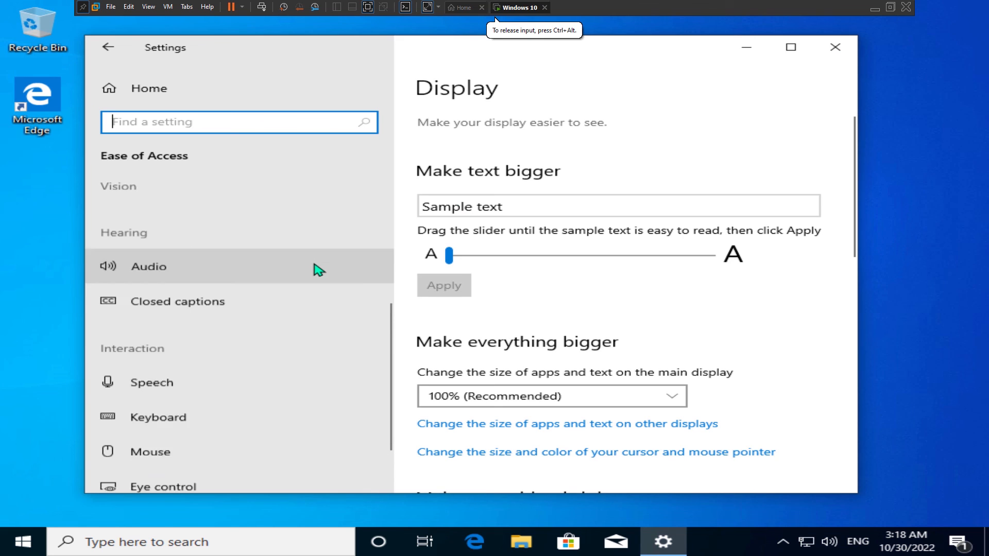